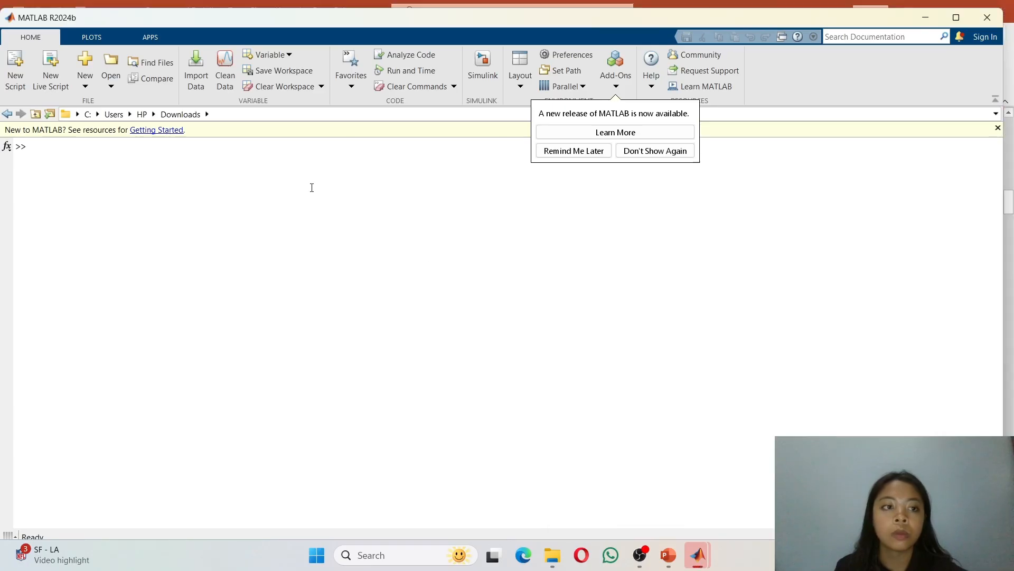
Step: Open Simulink from MATLAB, maximize the start page, and create a new blank model
left_click(489, 67)
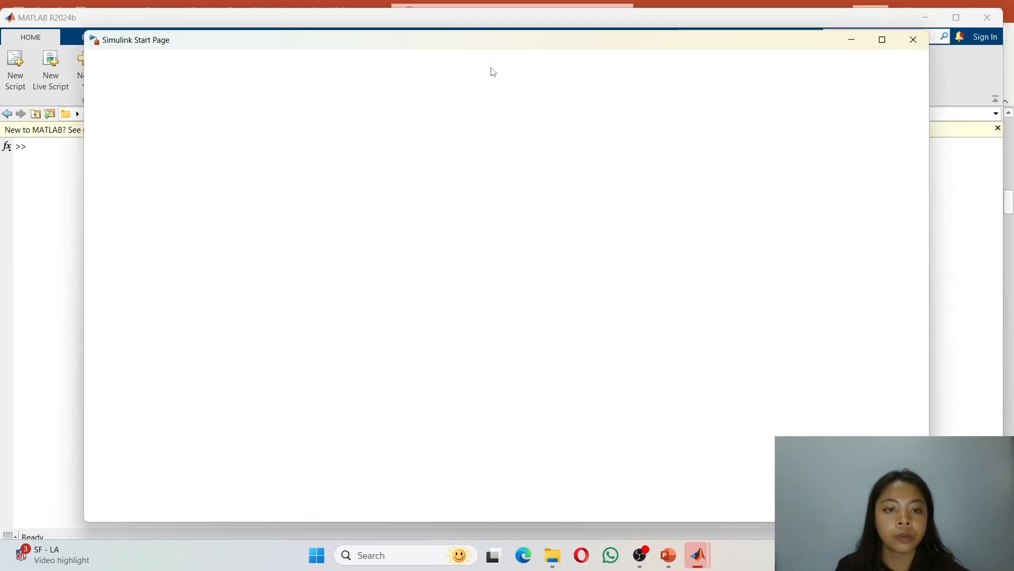
left_click(876, 42)
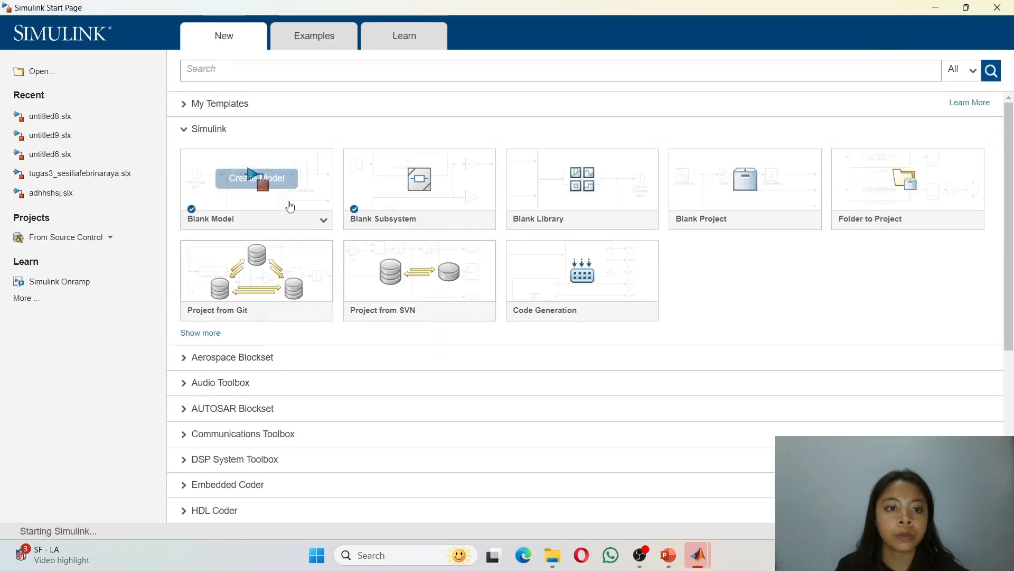
left_click(288, 205)
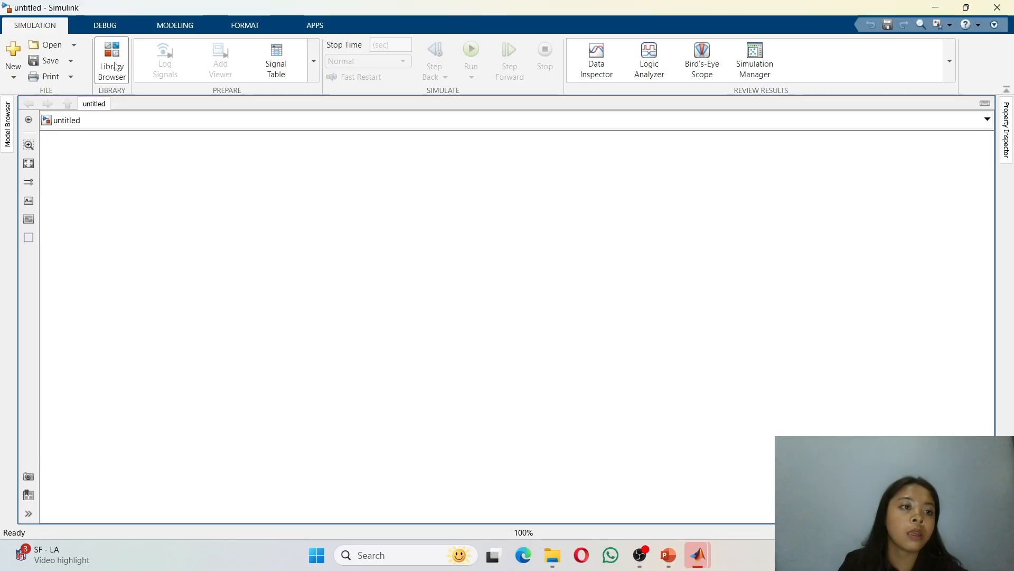
Step: Open the Library Browser and expand the Simulink library down to Math Operations
left_click(116, 67)
left_click(116, 67)
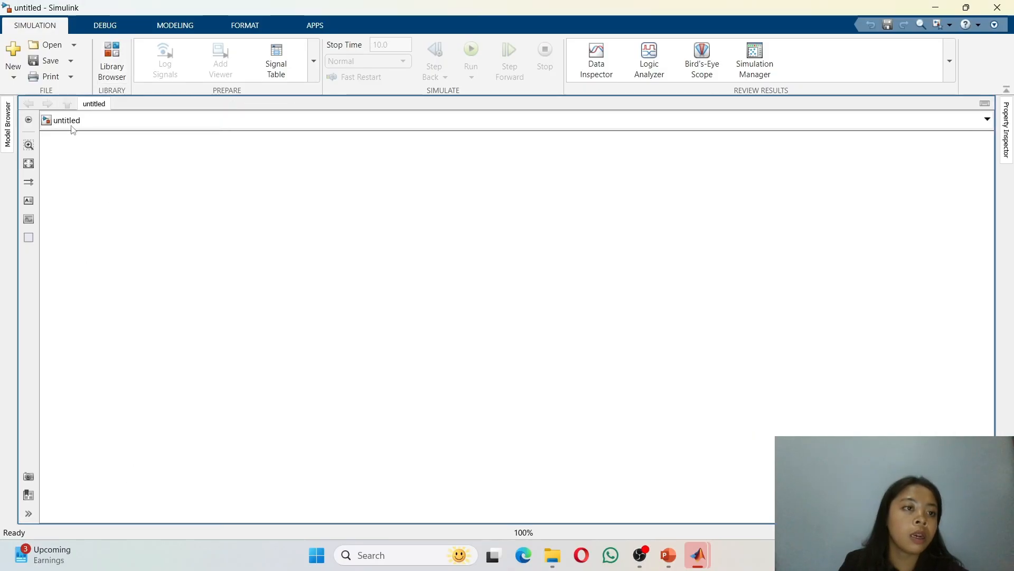
left_click(102, 77)
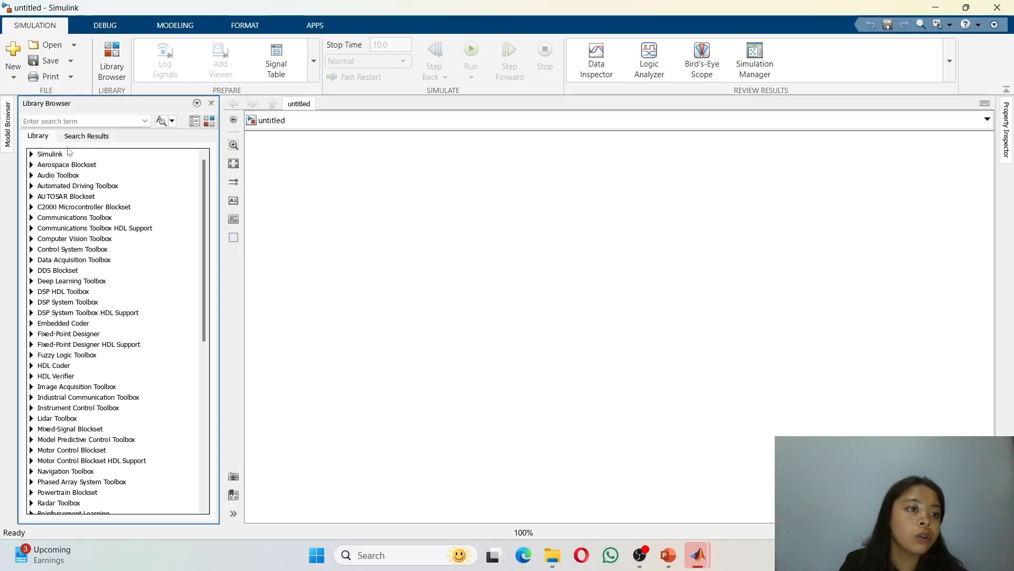
double_click(53, 157)
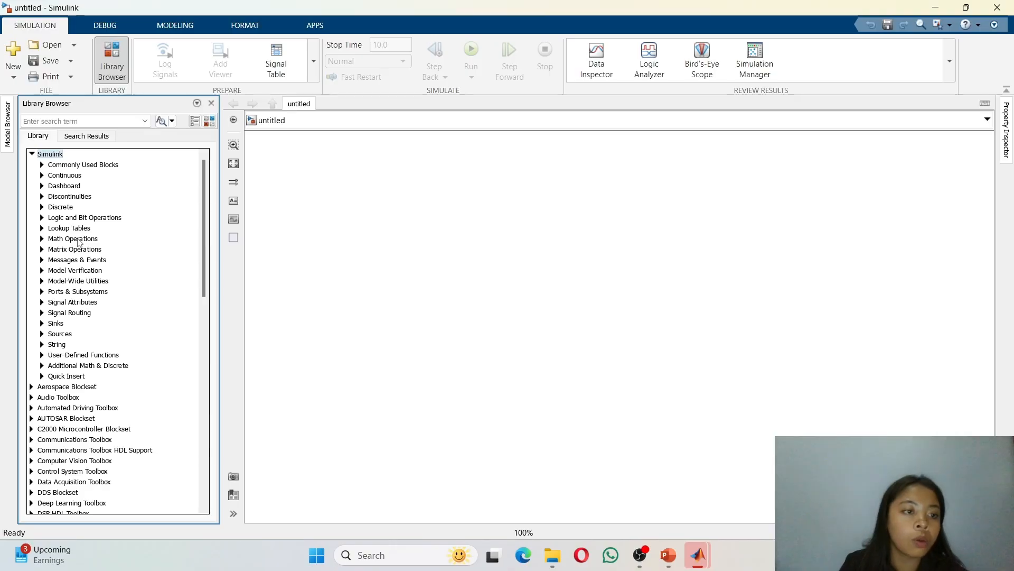
double_click(77, 239)
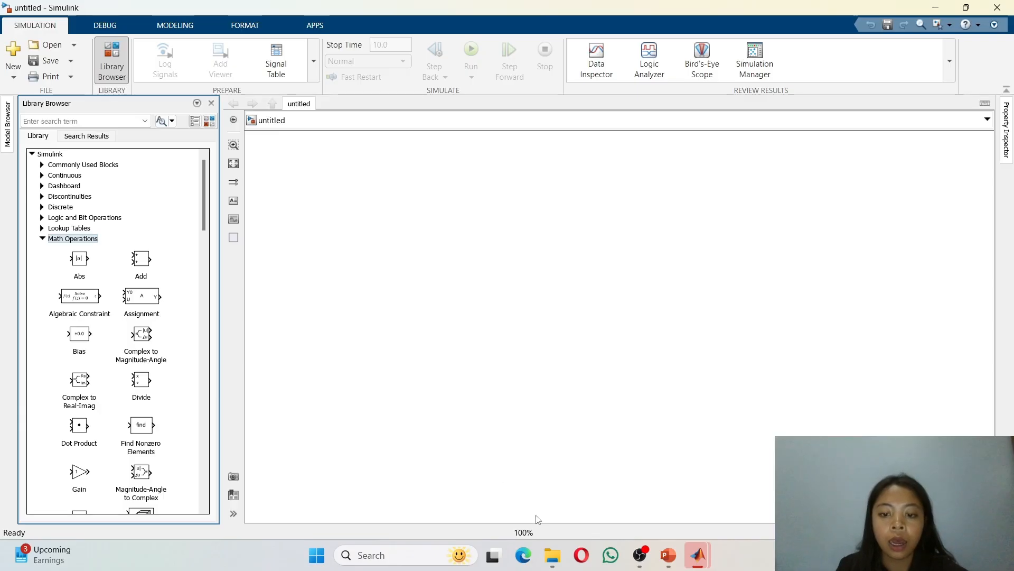
Step: Switch to the PowerPoint slide to view the reference block diagram, then return to the Simulink model
left_click(672, 561)
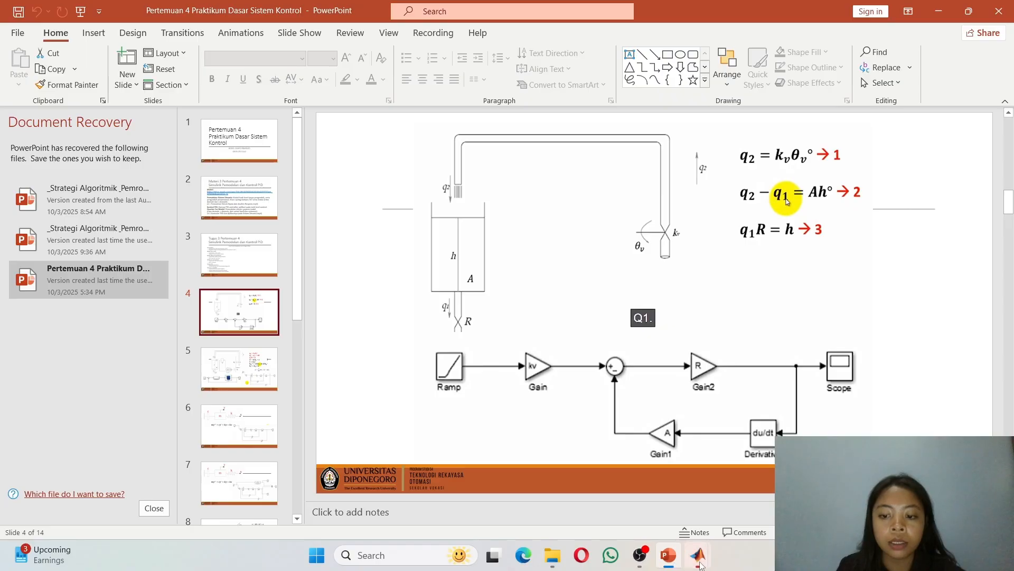
mouse_move(700, 564)
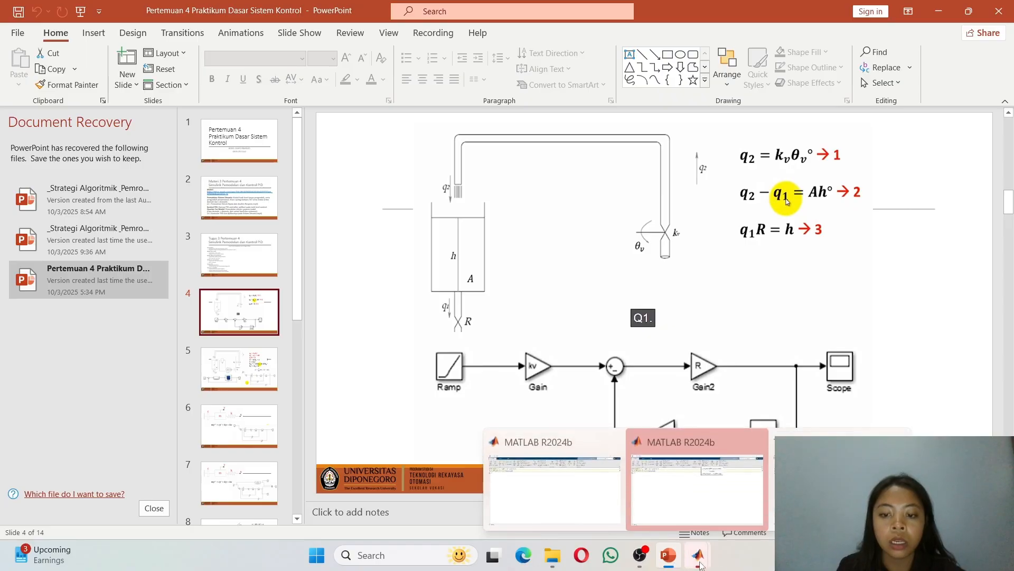
left_click(697, 486)
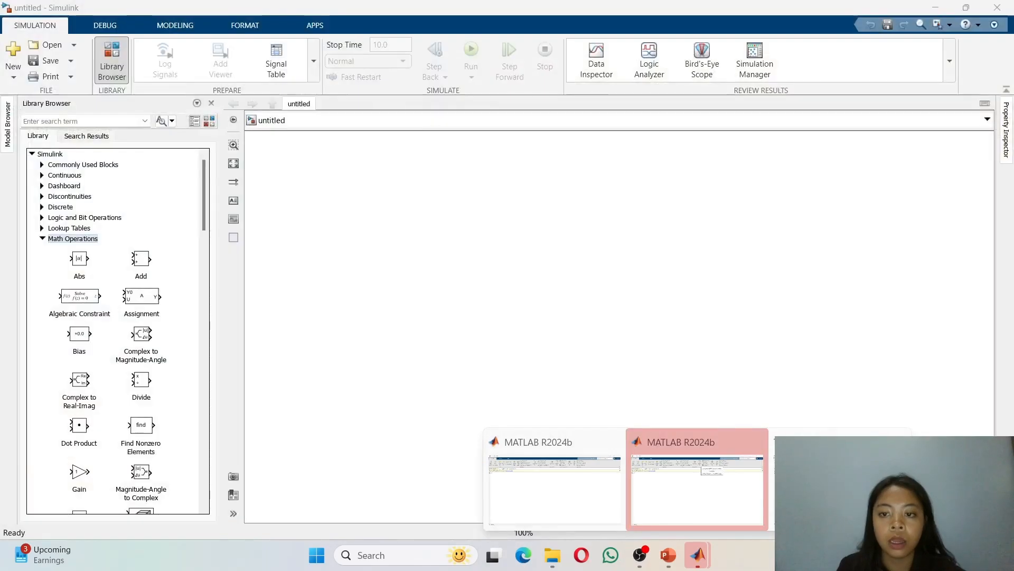
left_click(797, 489)
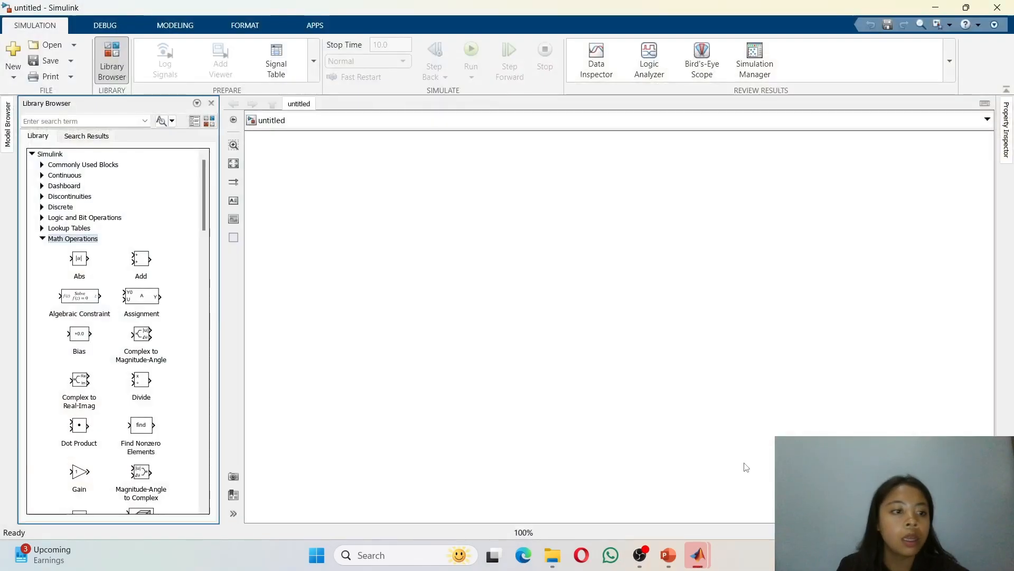
left_click(307, 274)
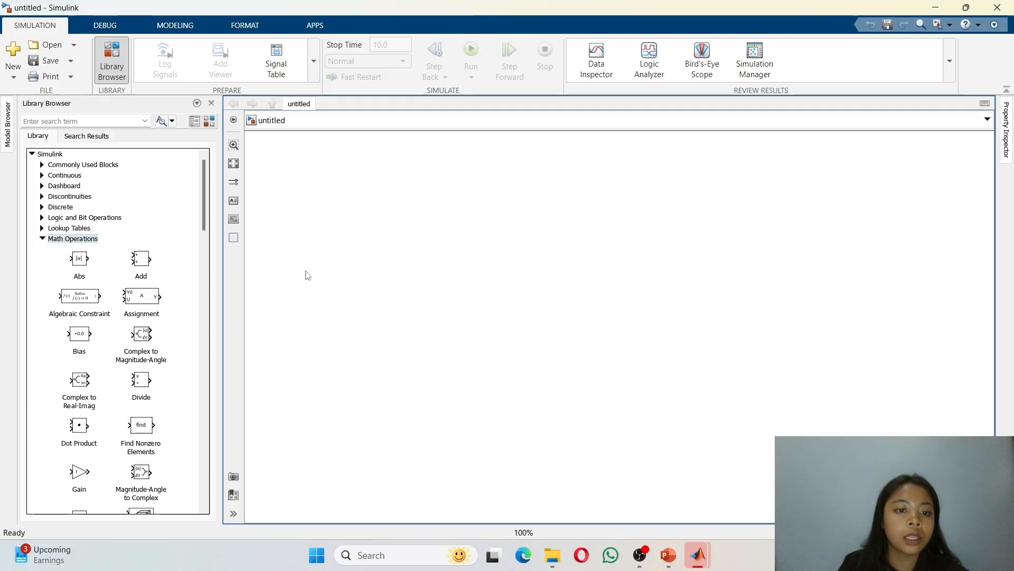
type("rai")
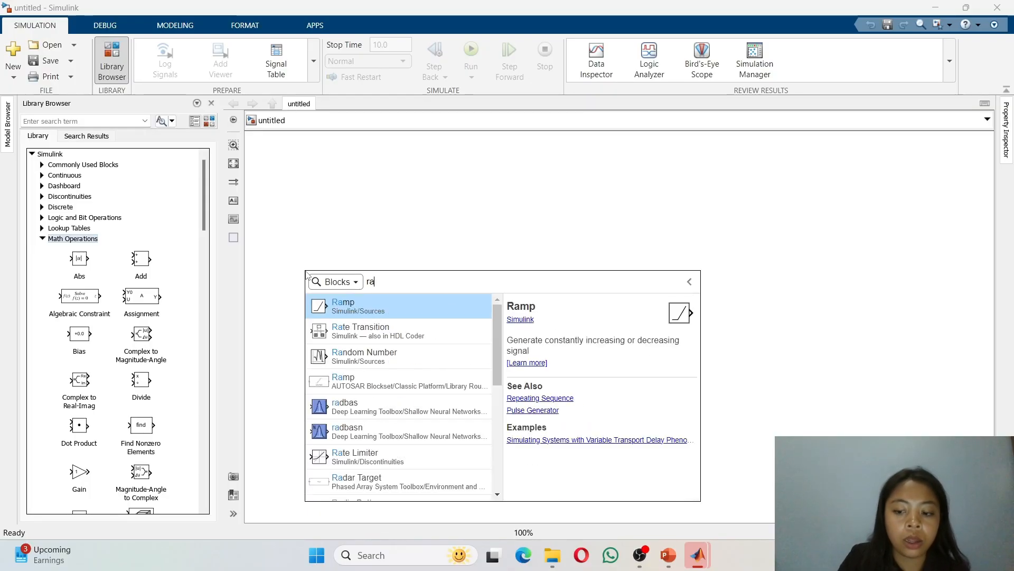
key("BackSpace")
key("BackSpace")
left_click(340, 211)
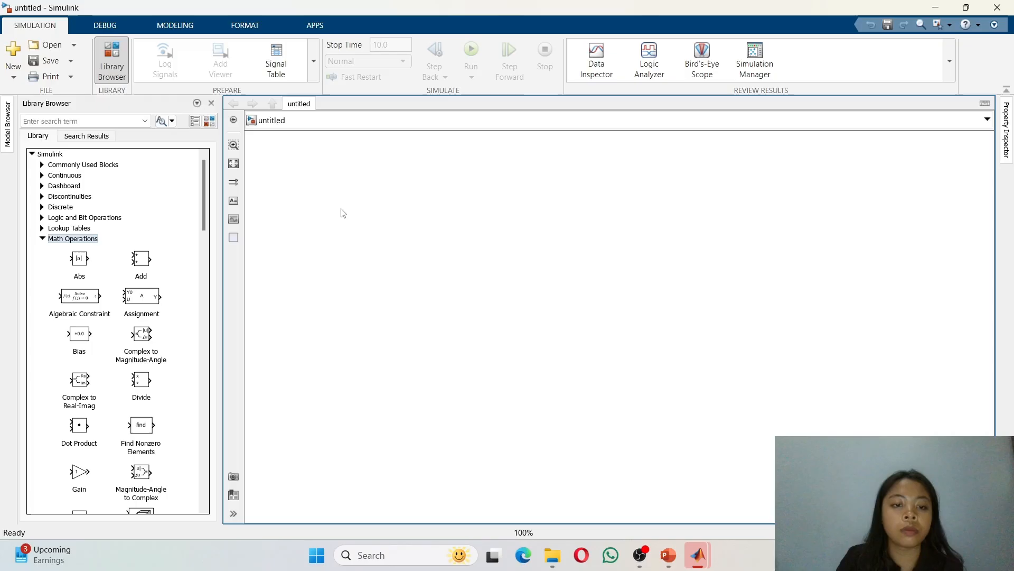
Step: Insert a Ramp block on the left side of the canvas using the quick block search
double_click(305, 284)
type("ramp")
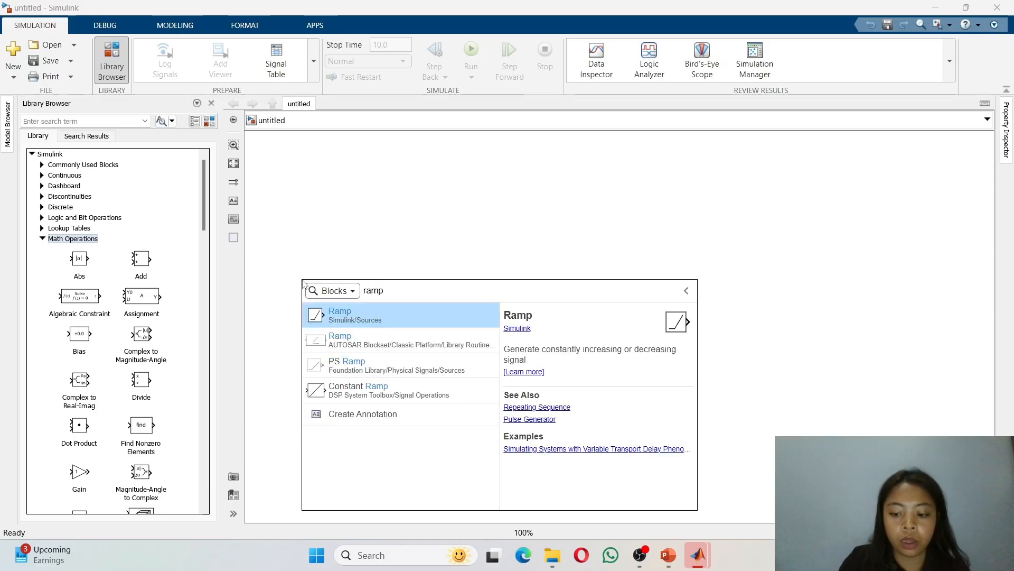
key("Return")
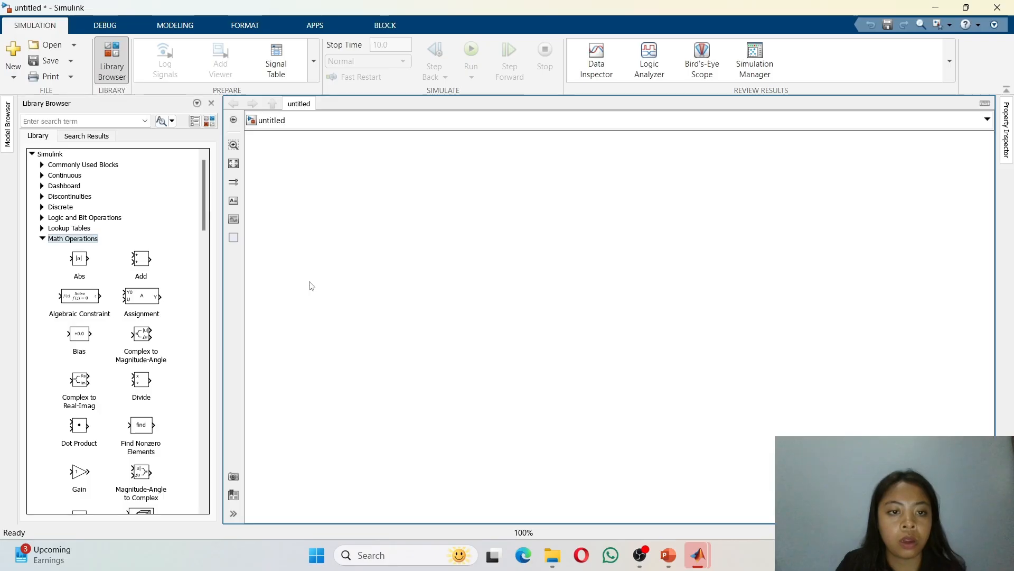
left_click(381, 289)
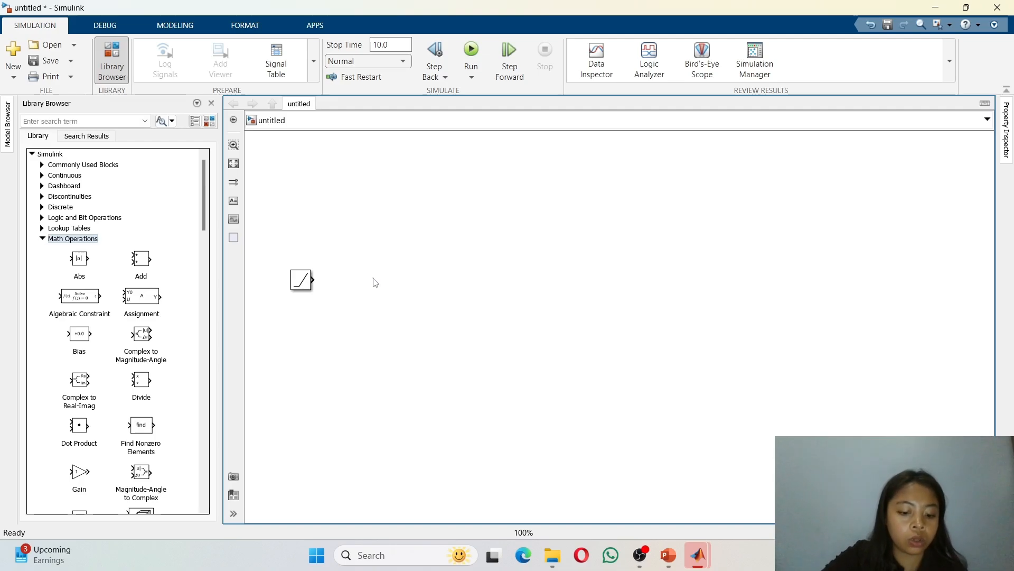
Step: Insert a Gain block to the right of the Ramp and align it with the Ramp's output
double_click(376, 283)
type("gain")
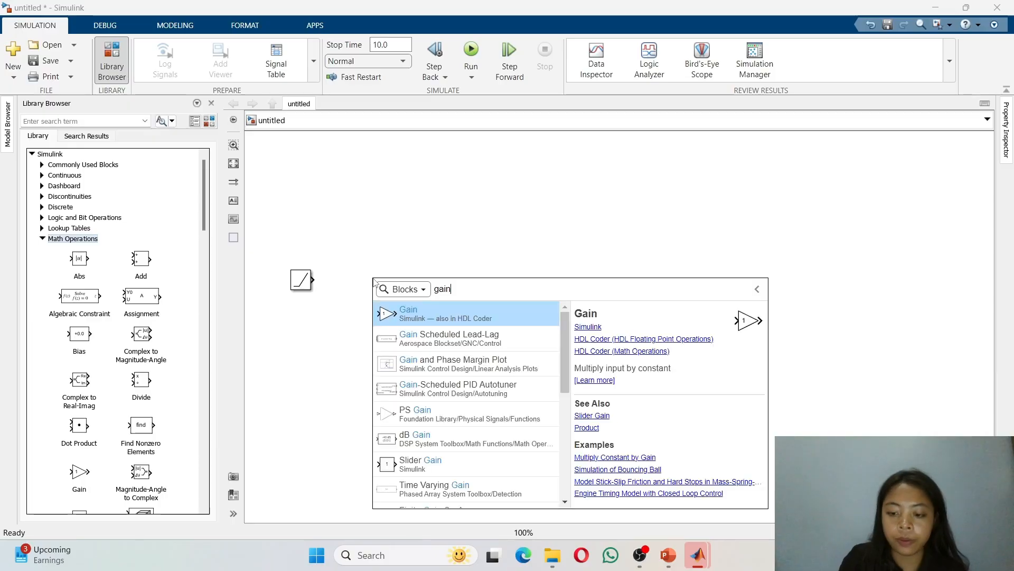
key("Return")
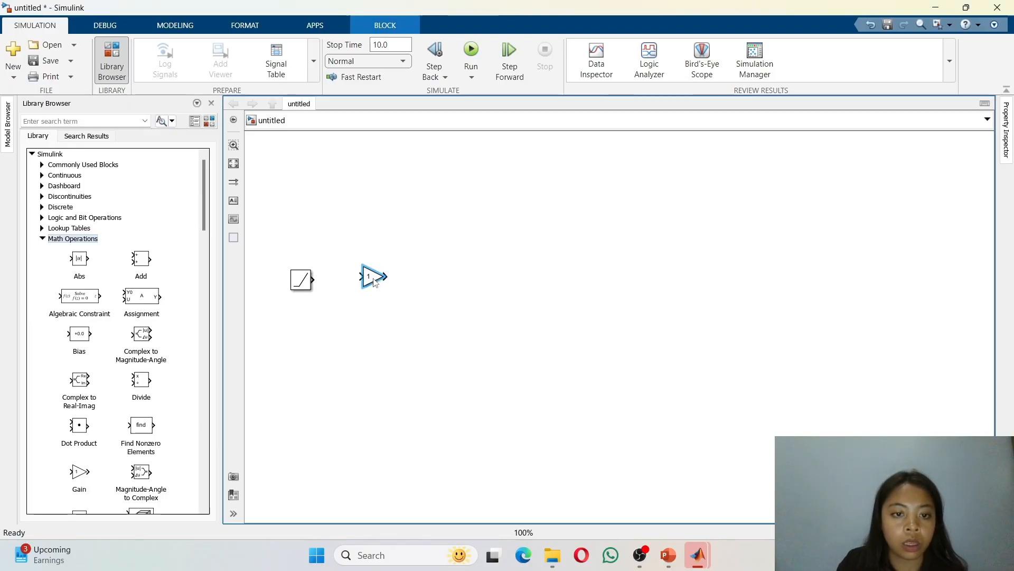
left_click_drag(373, 278, 373, 281)
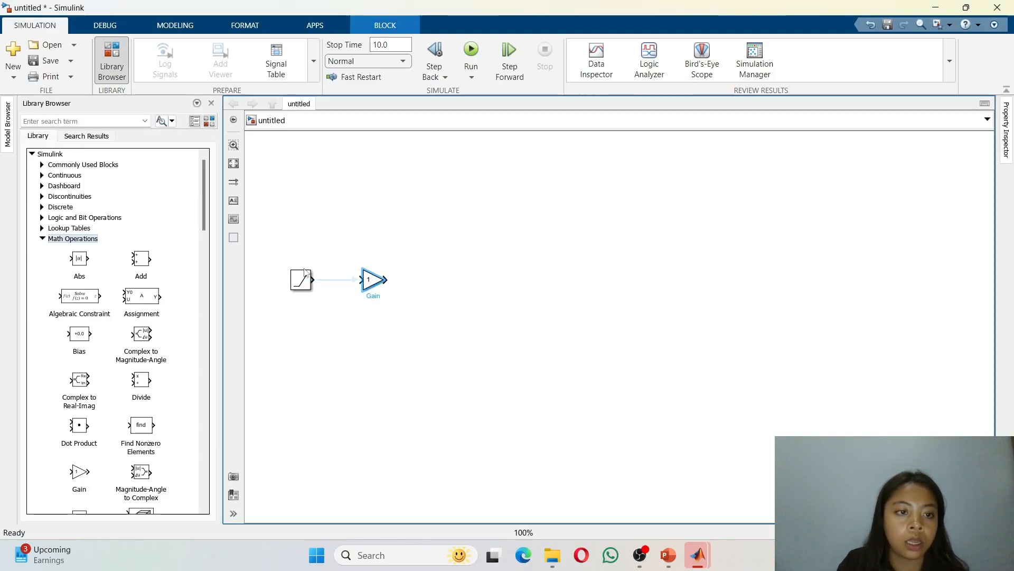
Step: Add a Sum block from the Math Operations library to the right of the Gain, aligned in line
left_click_drag(206, 215, 228, 332)
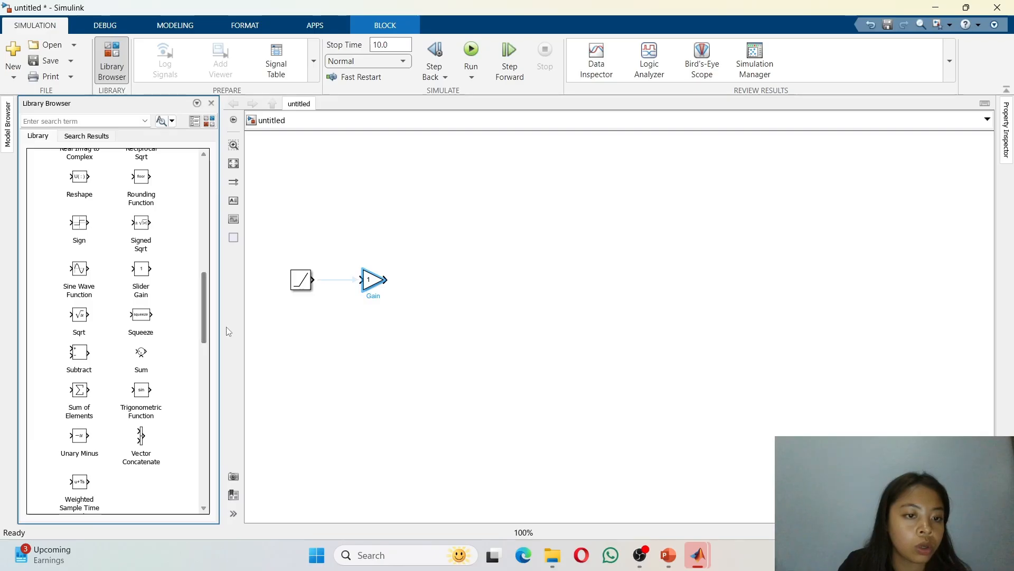
left_click_drag(141, 357, 441, 278)
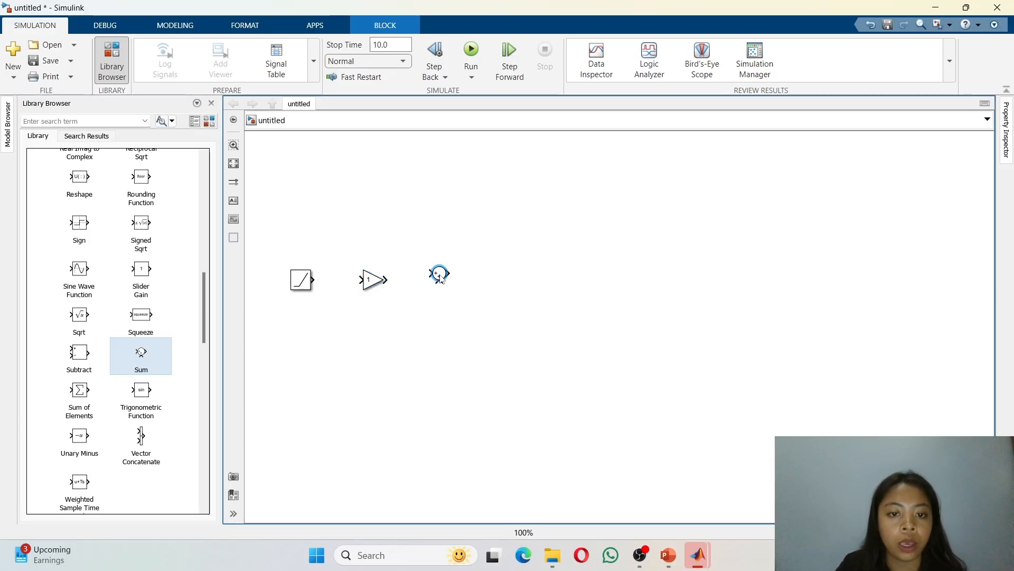
left_click_drag(441, 284, 444, 290)
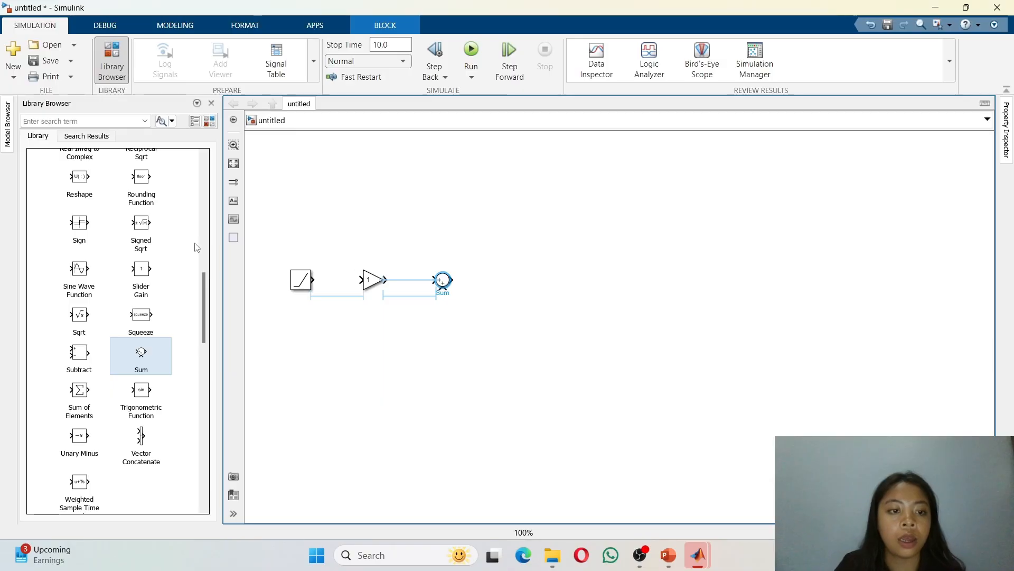
left_click(163, 240)
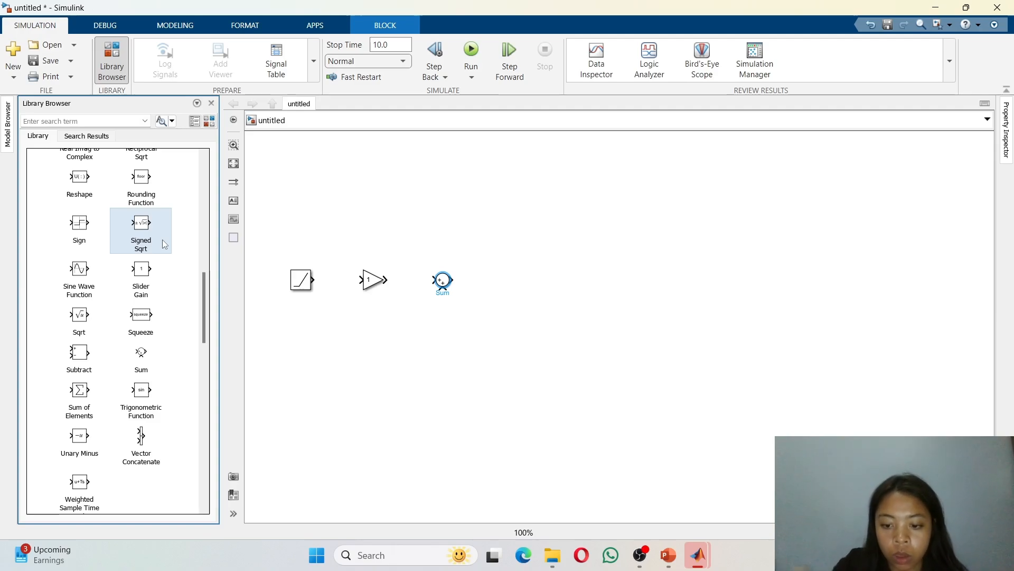
Step: Insert a second Gain block to the right of the Sum block
left_click(479, 288)
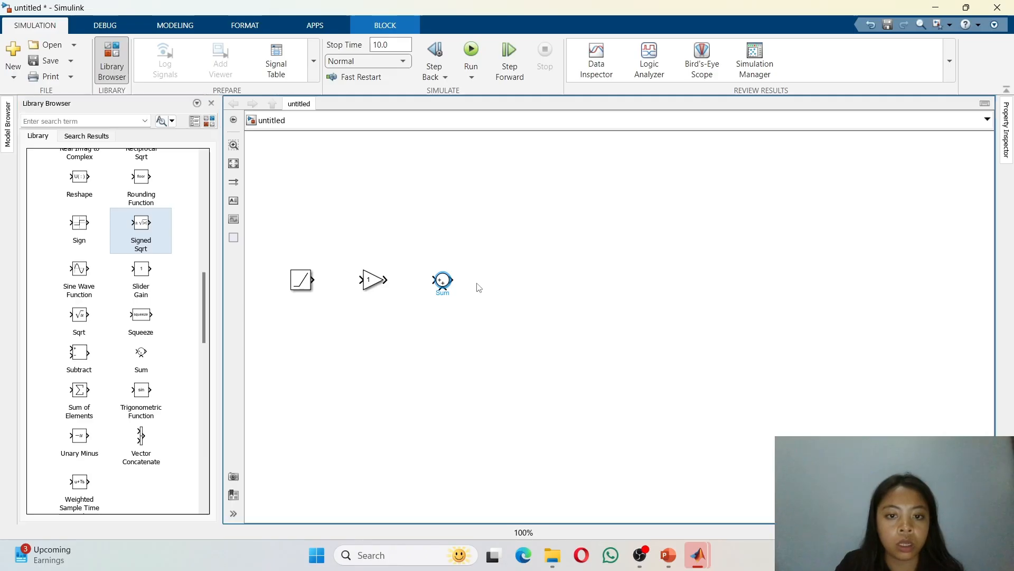
left_click(480, 288)
double_click(495, 287)
type("gain")
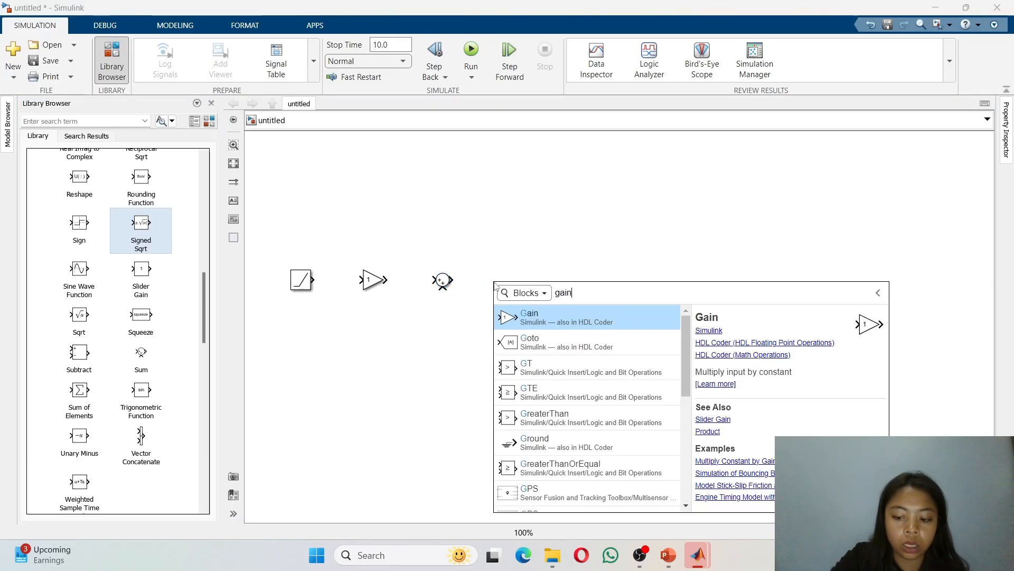
key("Return")
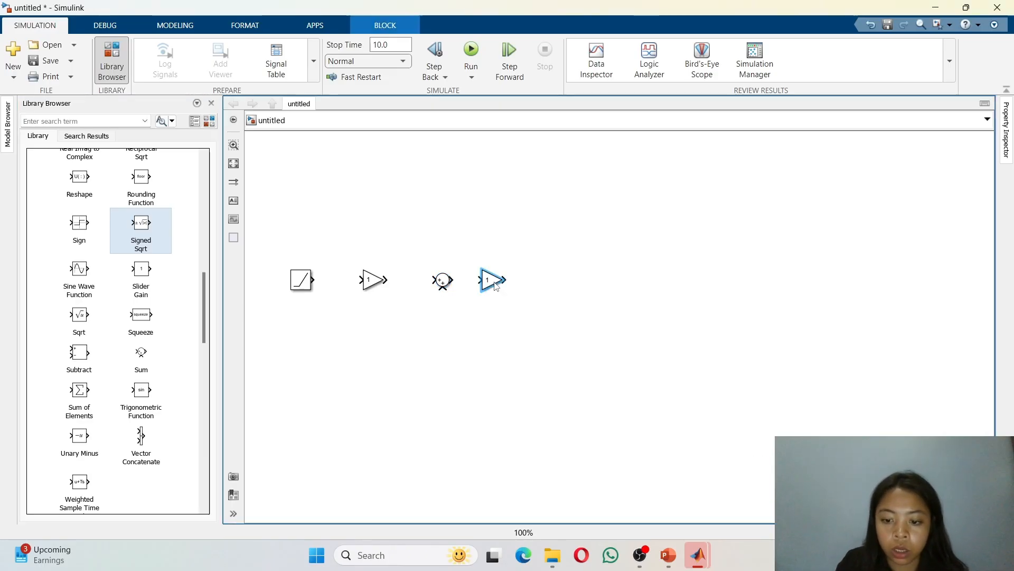
left_click(574, 294)
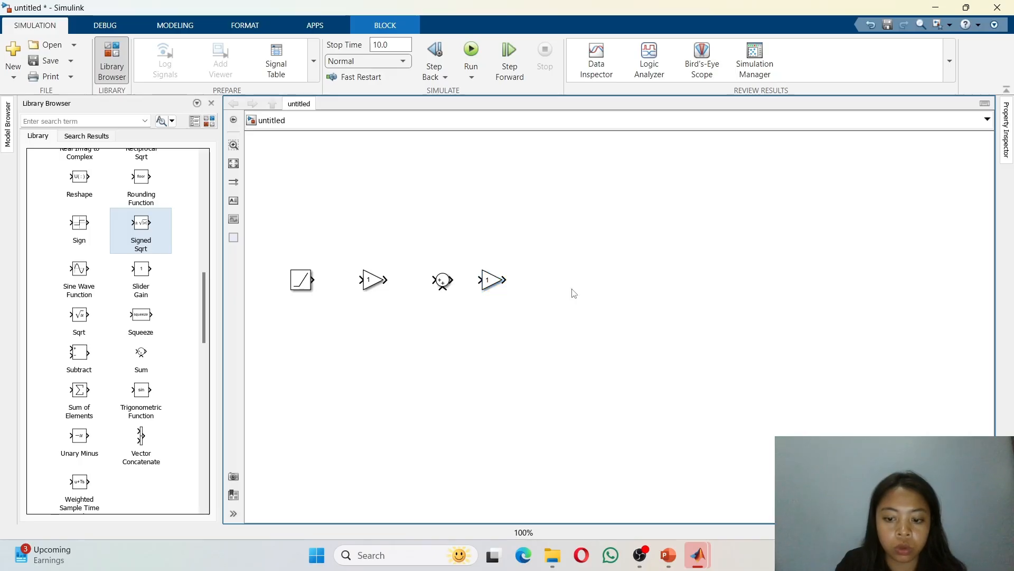
Step: Insert a third Gain block below the first Gain and rotate it to point left for the feedback path
double_click(401, 336)
type("gain")
key("Return")
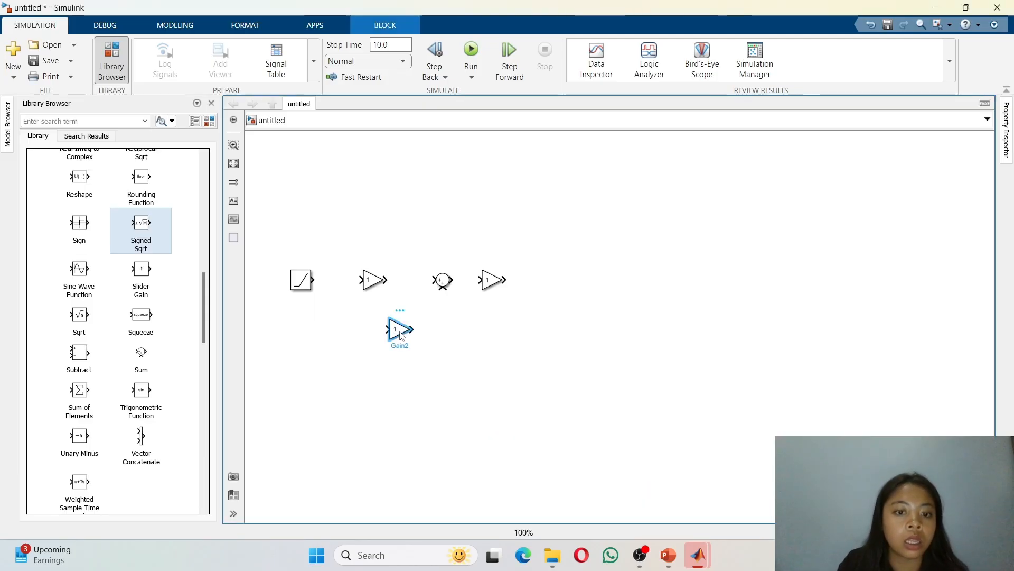
left_click(251, 30)
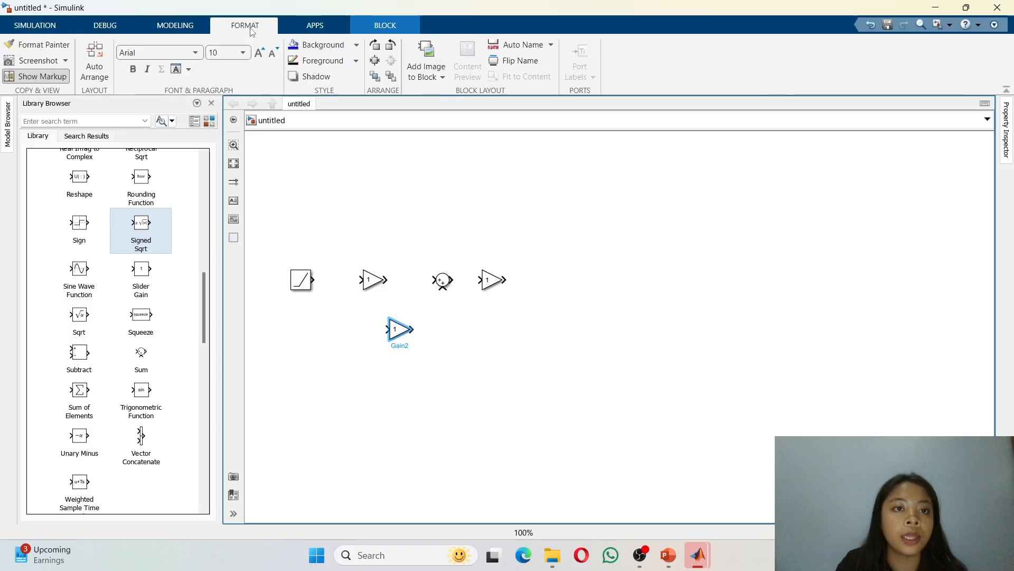
left_click(391, 46)
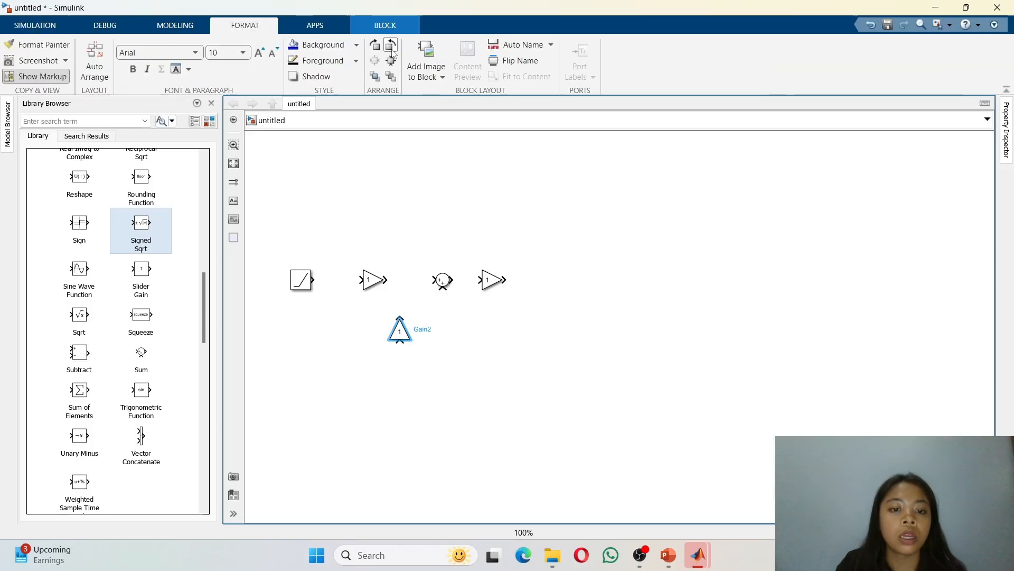
left_click(390, 46)
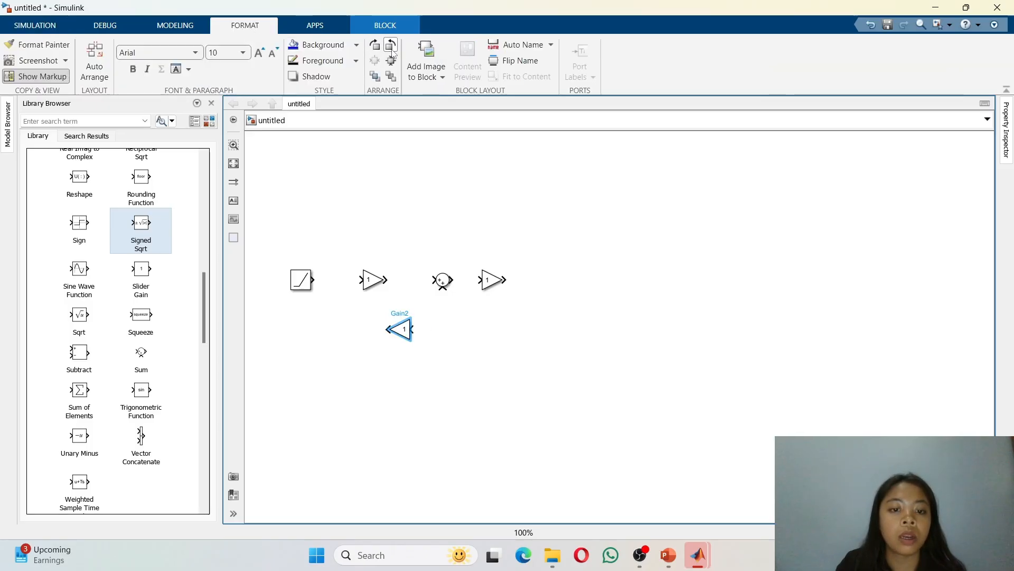
left_click(468, 329)
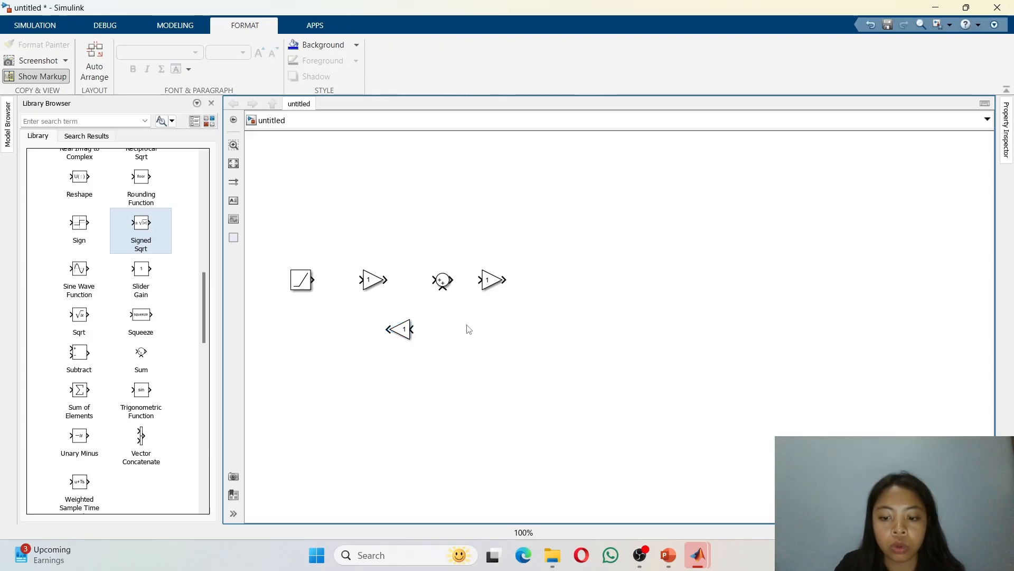
Step: Insert a Derivative block to the right of the feedback Gain and rotate it to face left
double_click(468, 329)
type("der")
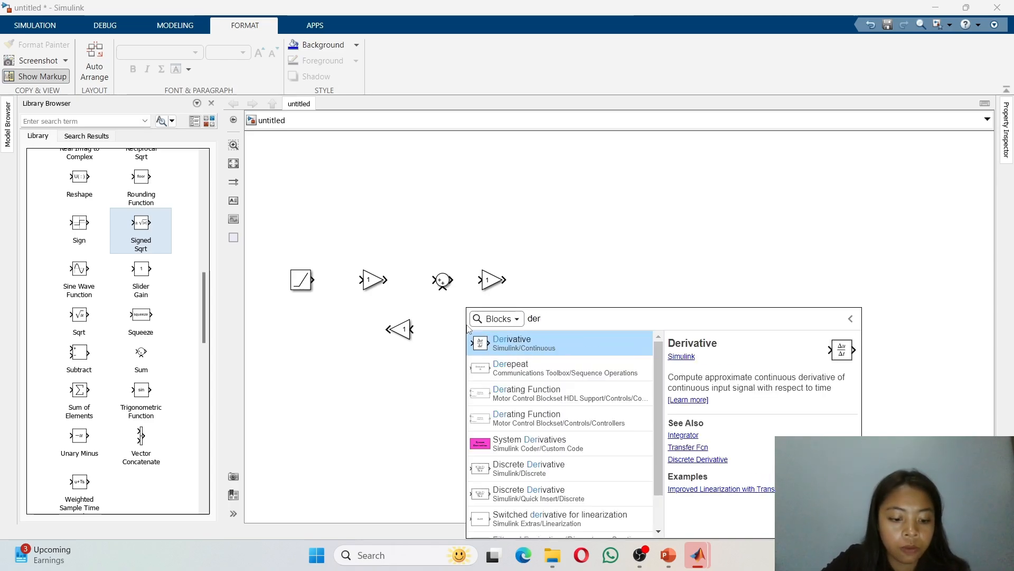
type("eiv")
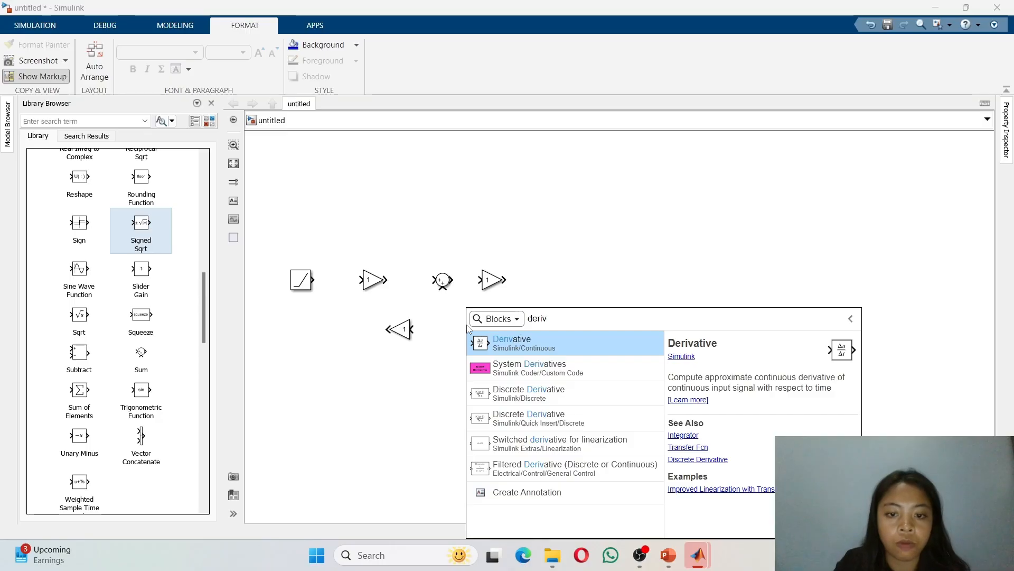
left_click(513, 344)
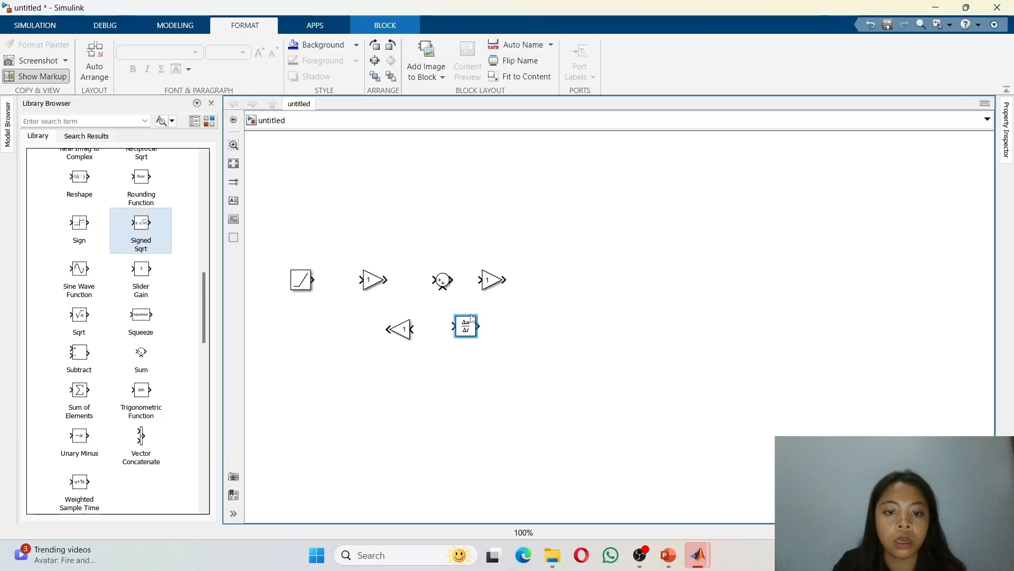
left_click(391, 45)
left_click(391, 44)
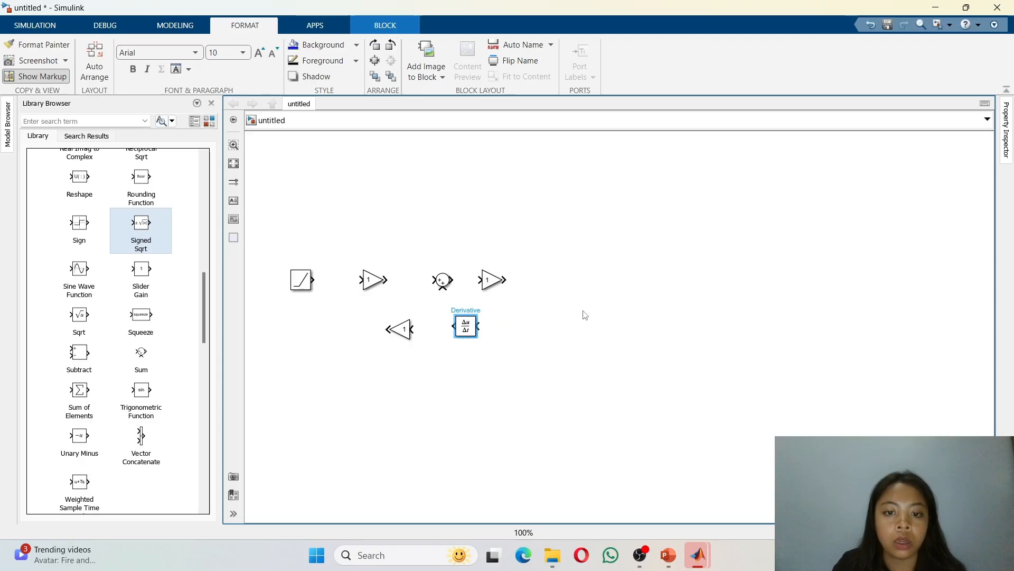
left_click(538, 338)
left_click_drag(473, 330, 481, 338)
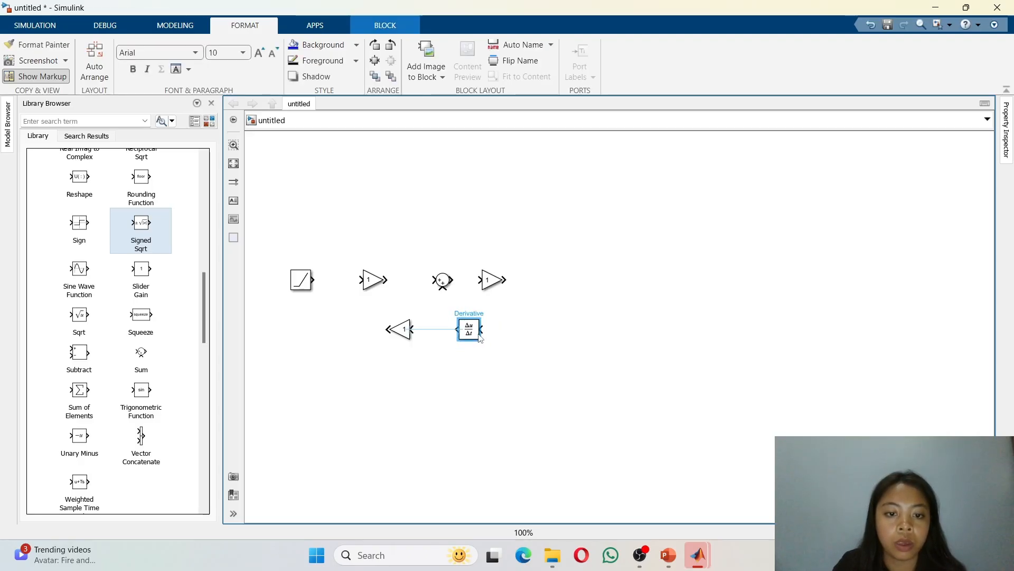
Step: Add a Scope block to the right of the second Gain, in line with the forward path
left_click_drag(491, 284, 500, 281)
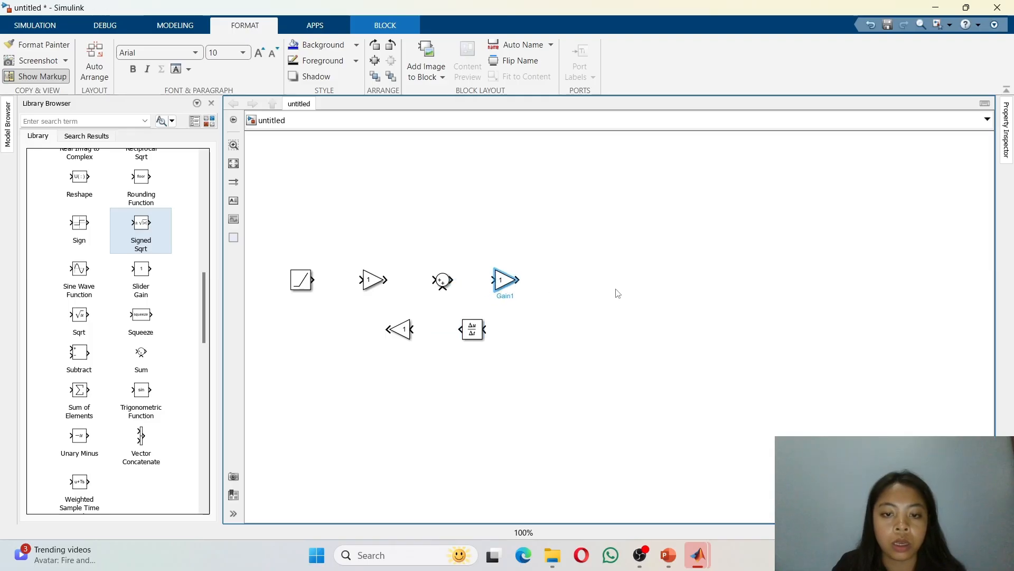
left_click(564, 282)
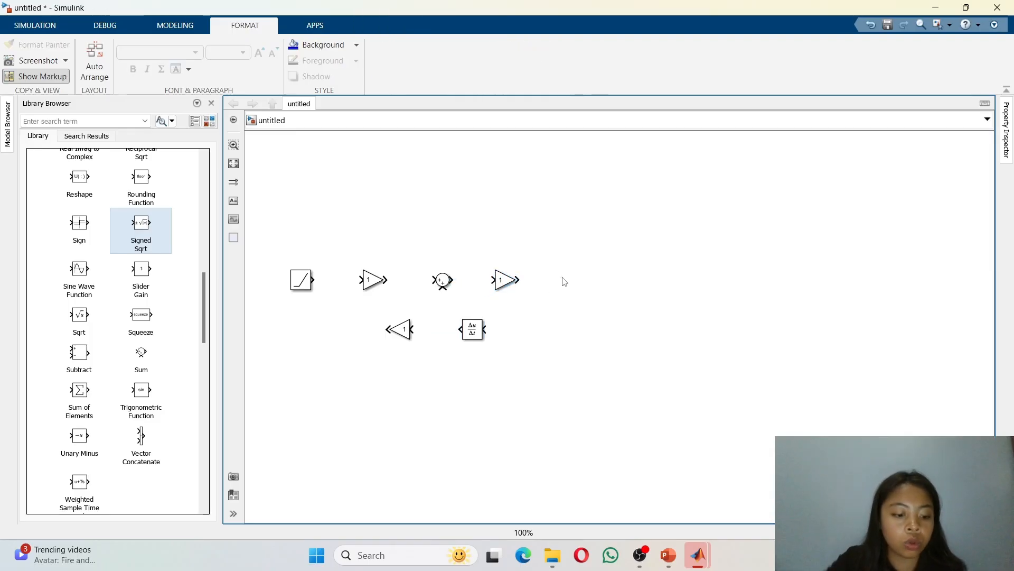
type("scopr")
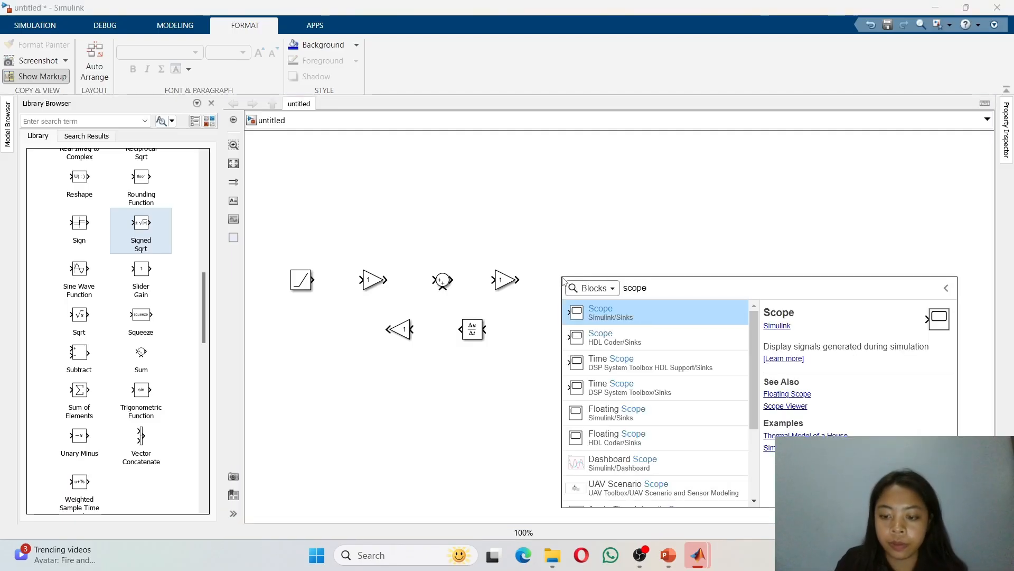
key("Return")
left_click_drag(564, 282, 569, 288)
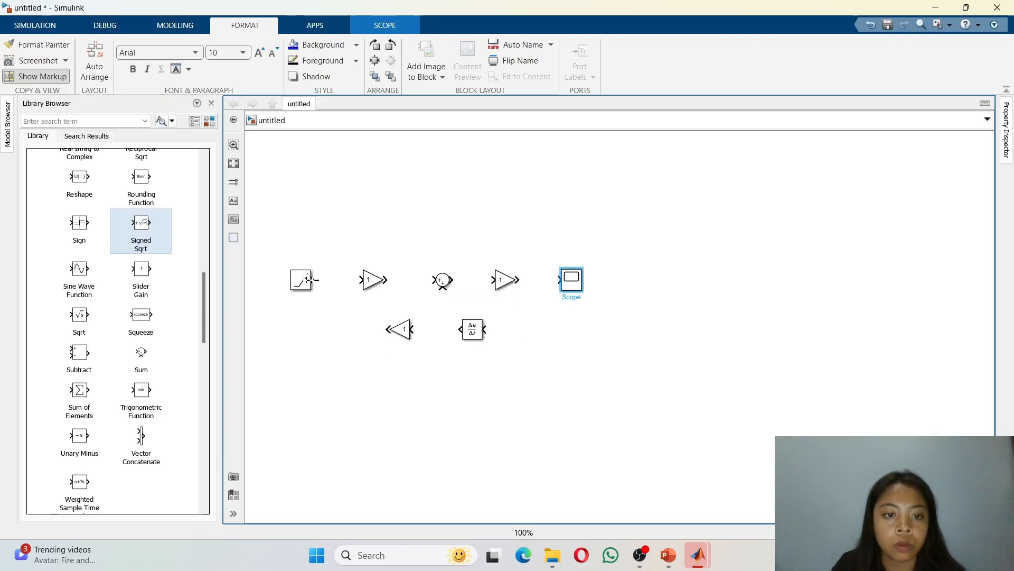
Step: Connect the Ramp output to the first Gain, undoing the unwanted link into the Sum's lower input
left_click_drag(311, 279, 443, 287)
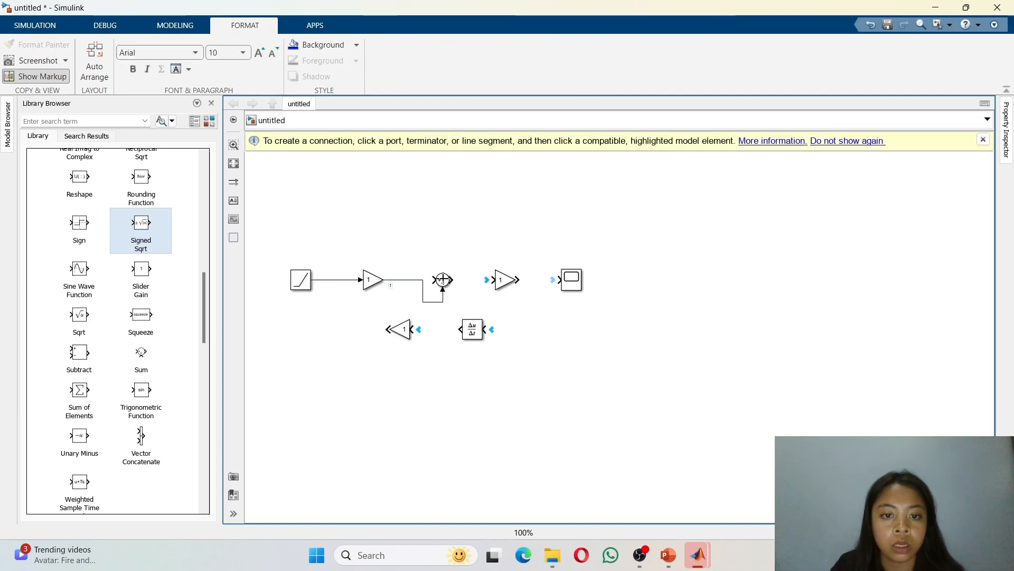
left_click(376, 280)
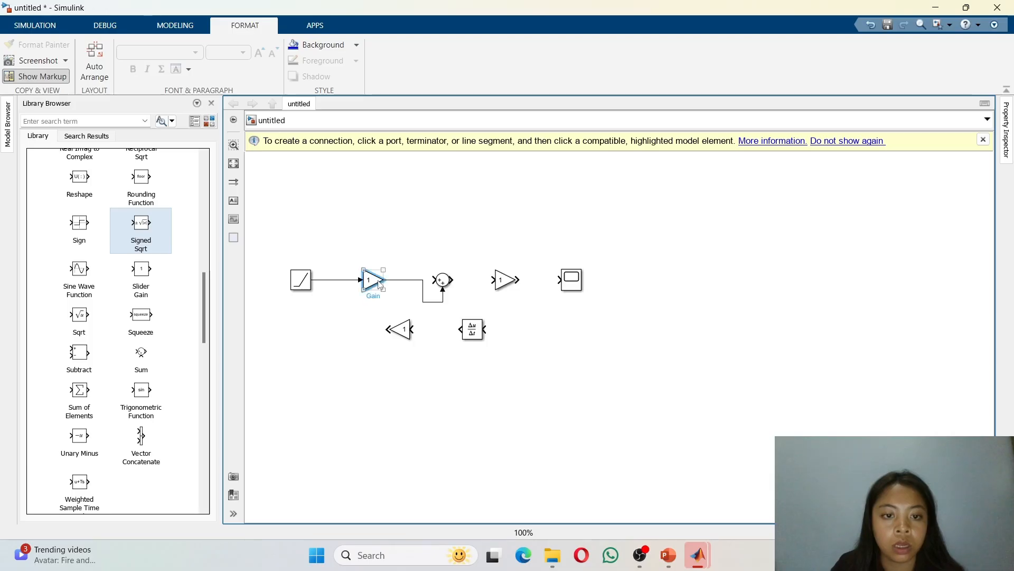
left_click(396, 281)
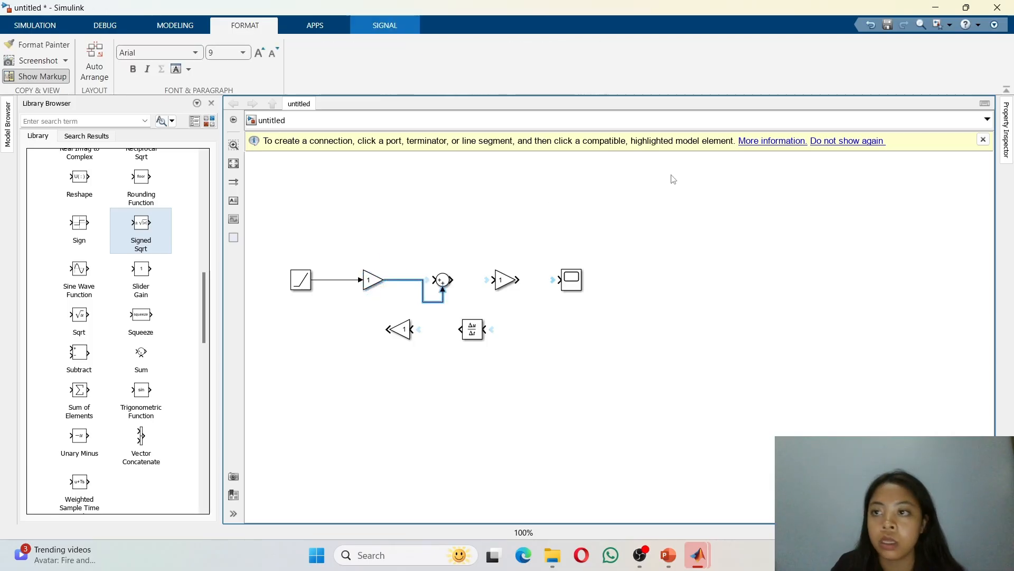
left_click(871, 24)
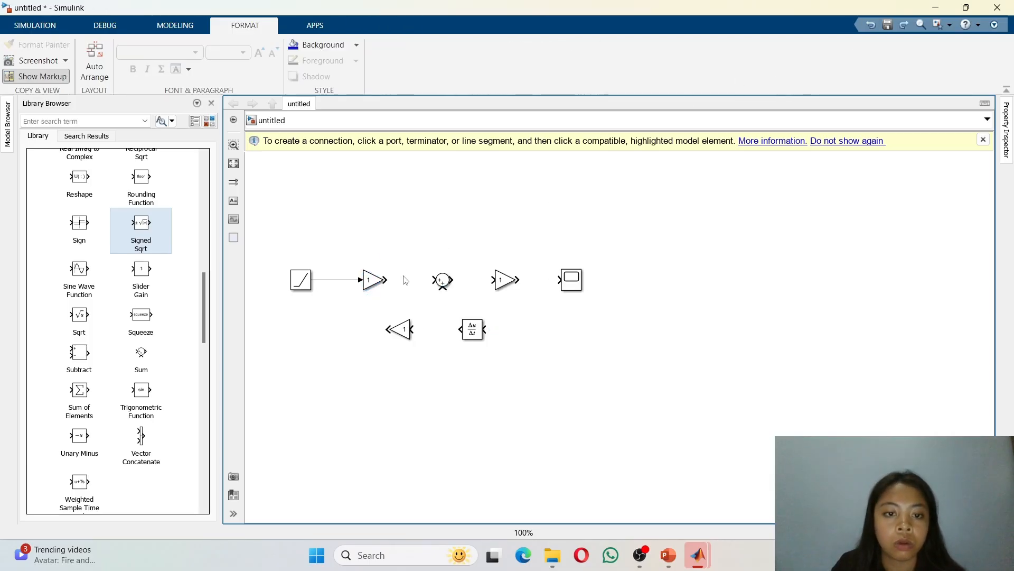
Step: Wire the forward path from the first Gain through the Sum and second Gain to the Scope
left_click_drag(386, 280, 556, 287)
left_click(517, 280)
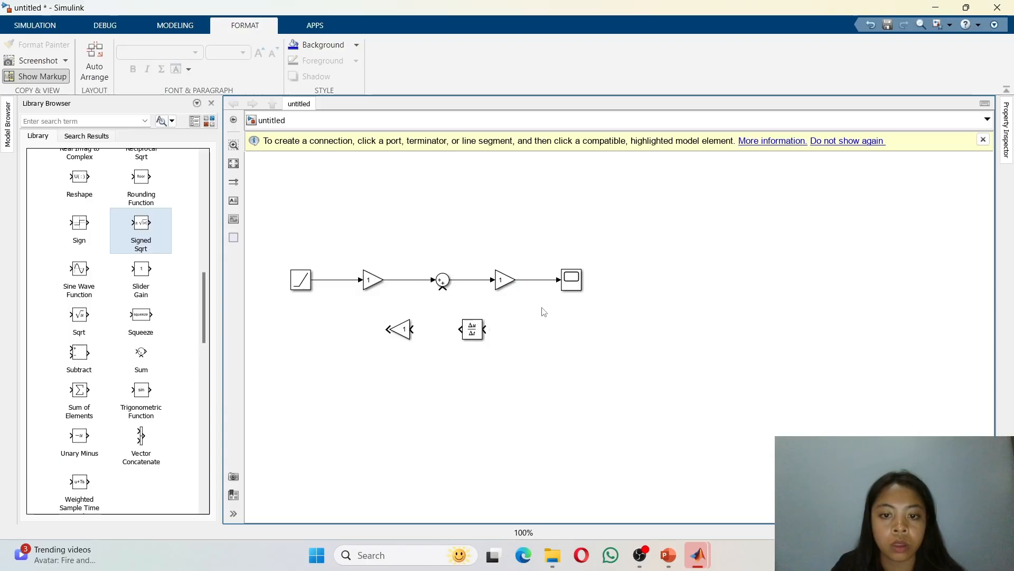
left_click(581, 285)
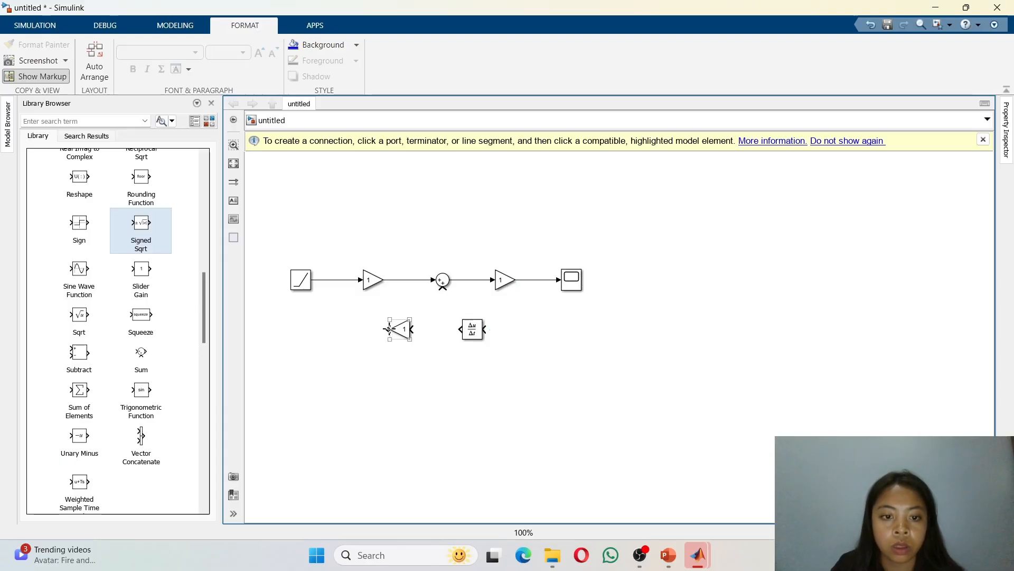
mouse_move(388, 329)
left_mouse_down()
mouse_move(376, 318)
mouse_move(378, 331)
left_mouse_up()
left_click(409, 336)
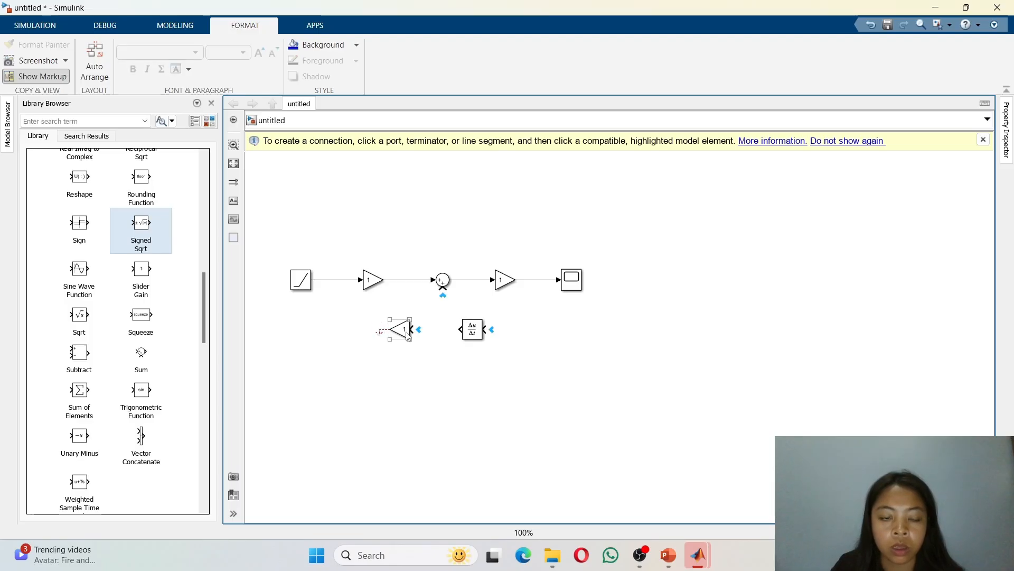
left_click(871, 26)
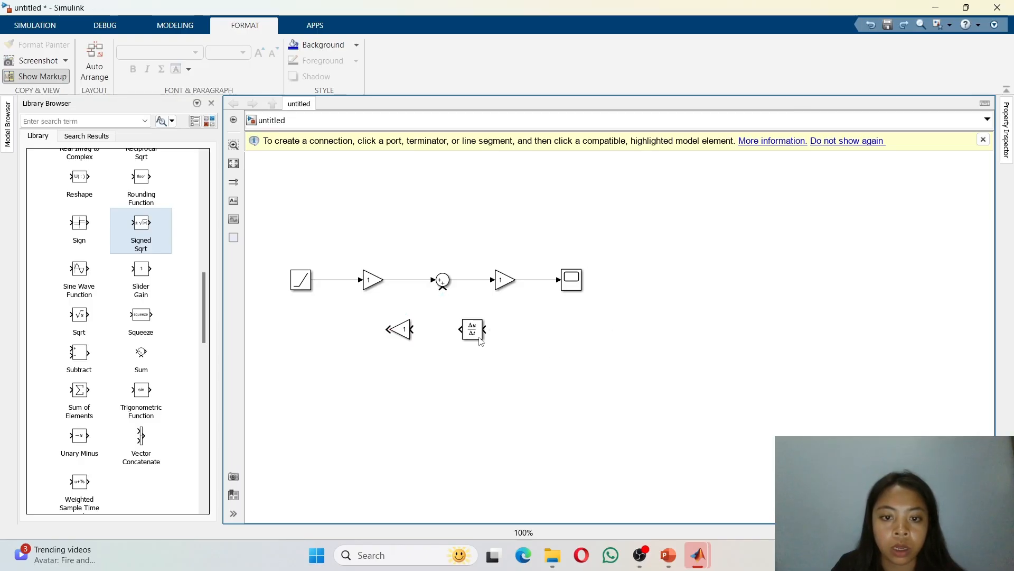
Step: Reposition the Derivative and feedback Gain below the forward path and wire the feedback Gain into the Sum's lower input
left_click_drag(480, 341, 545, 352)
left_click(410, 332)
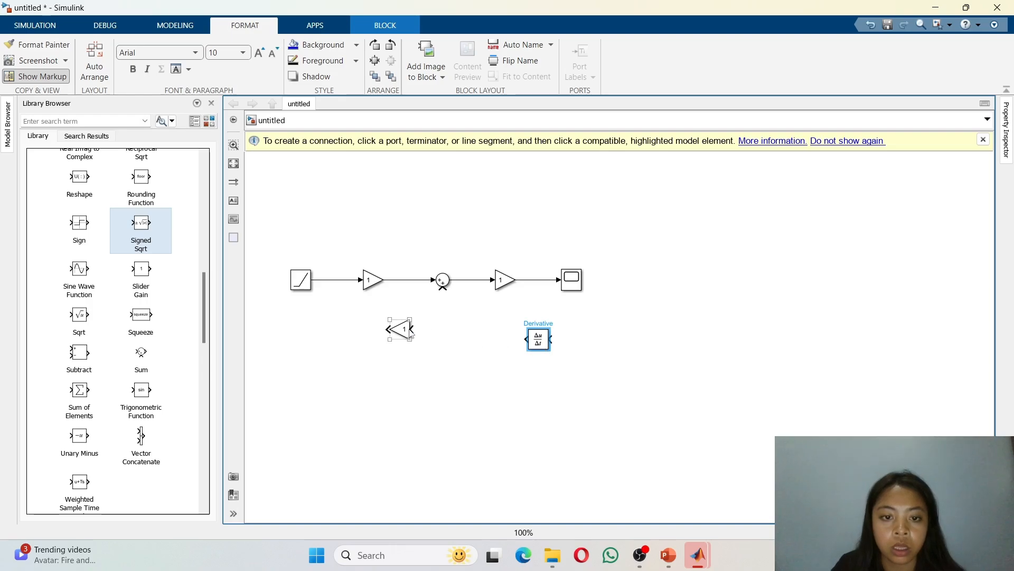
left_click_drag(410, 331, 449, 350)
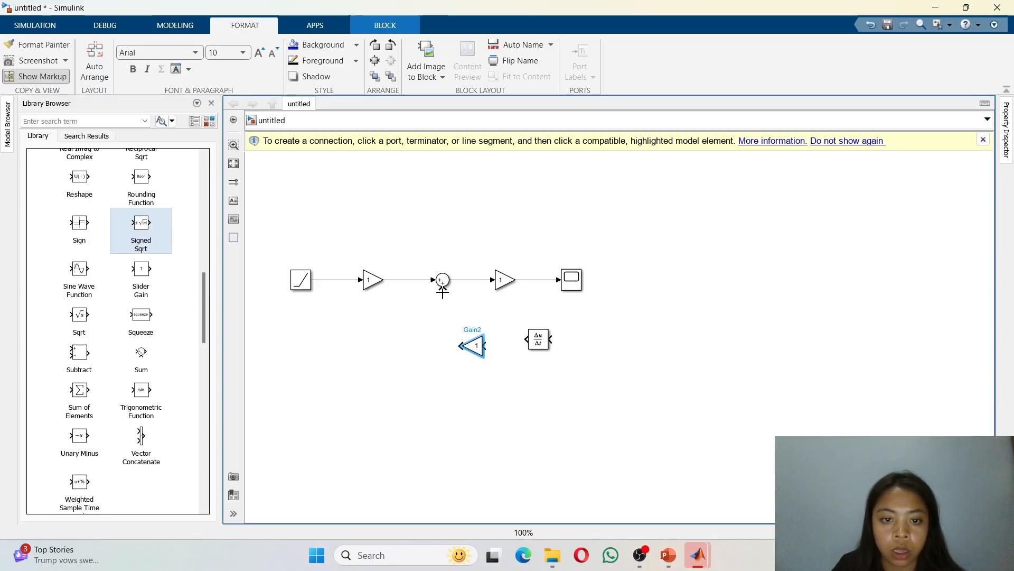
left_click_drag(443, 288, 461, 346)
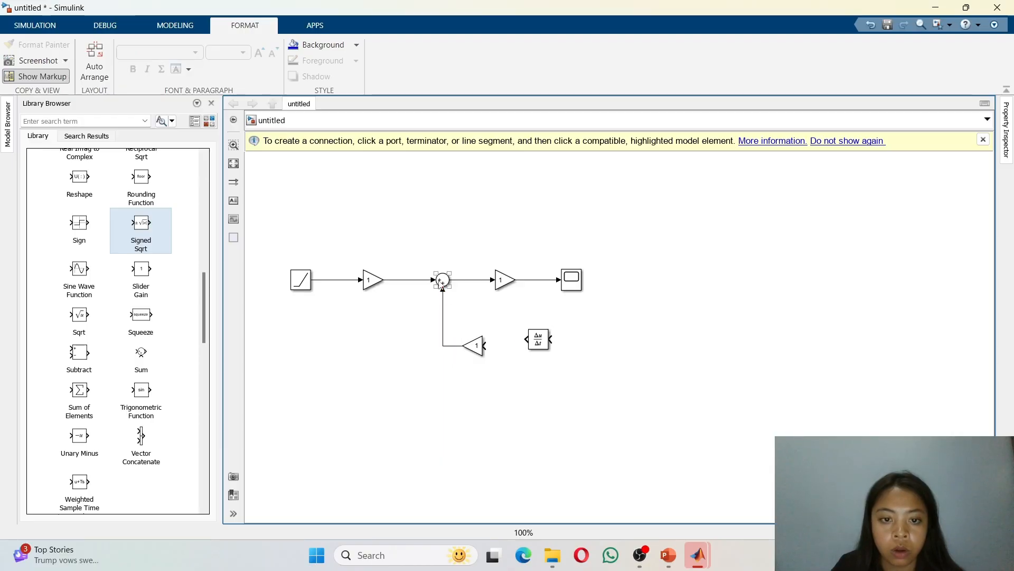
Step: Set the Sum block's list of signs to |+- so the feedback input is subtracted
left_click(442, 283)
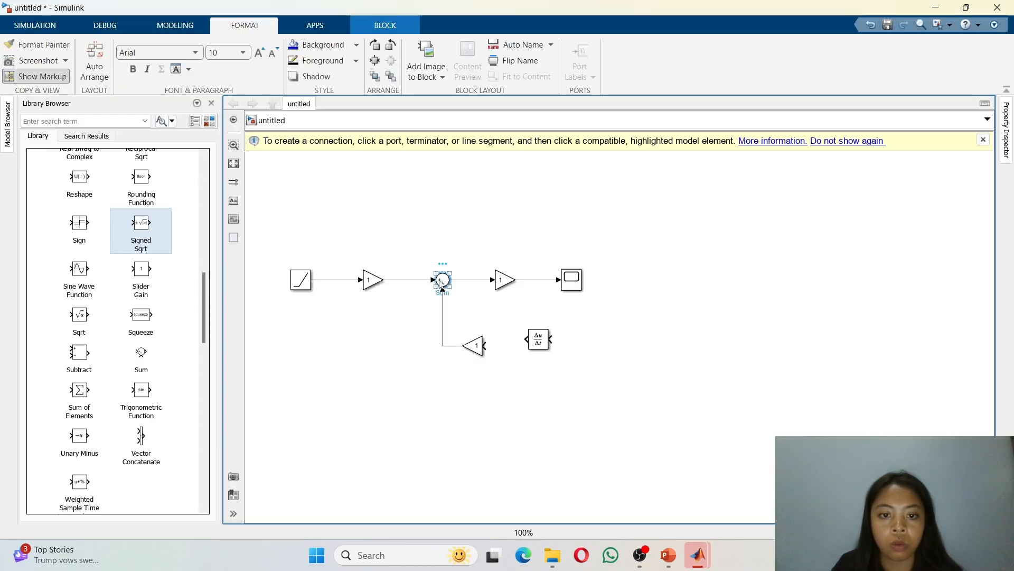
double_click(442, 281)
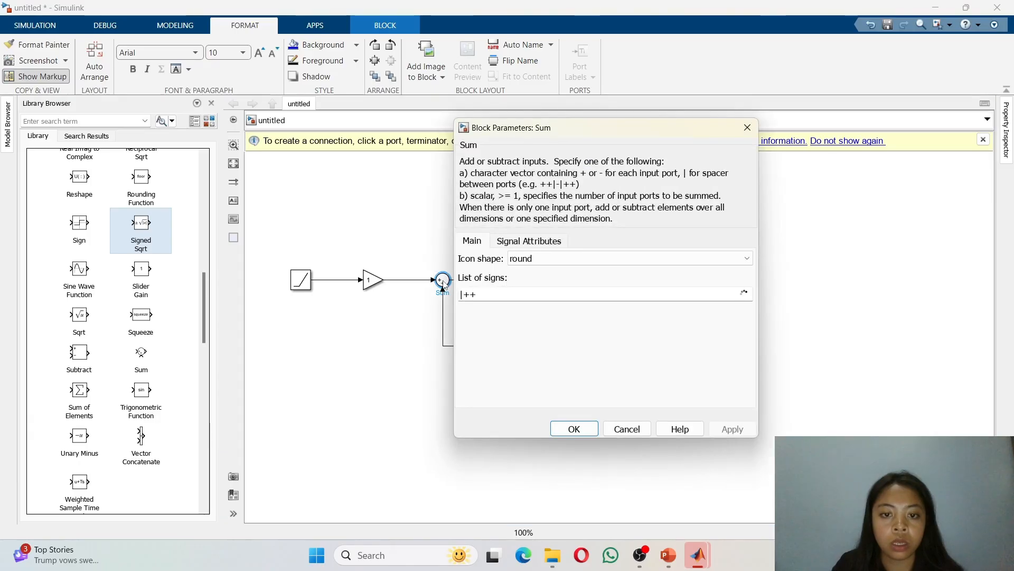
double_click(491, 295)
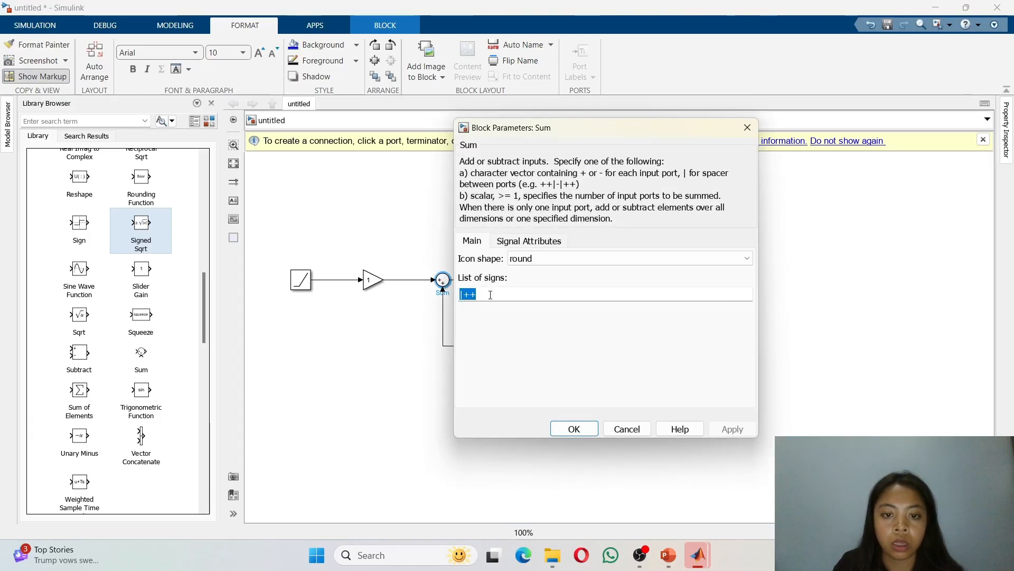
left_click(490, 295)
key("BackSpace")
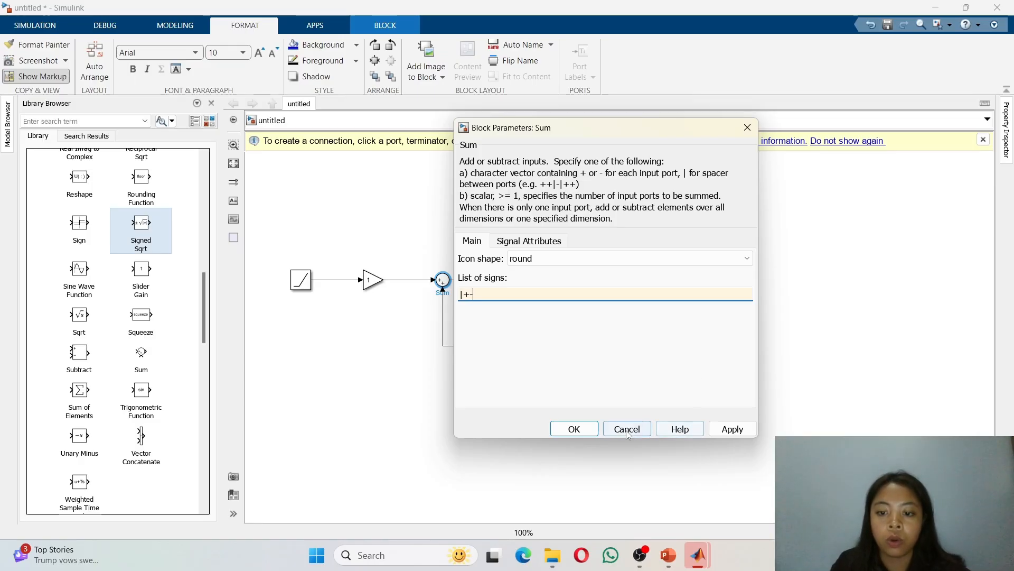
left_click(574, 429)
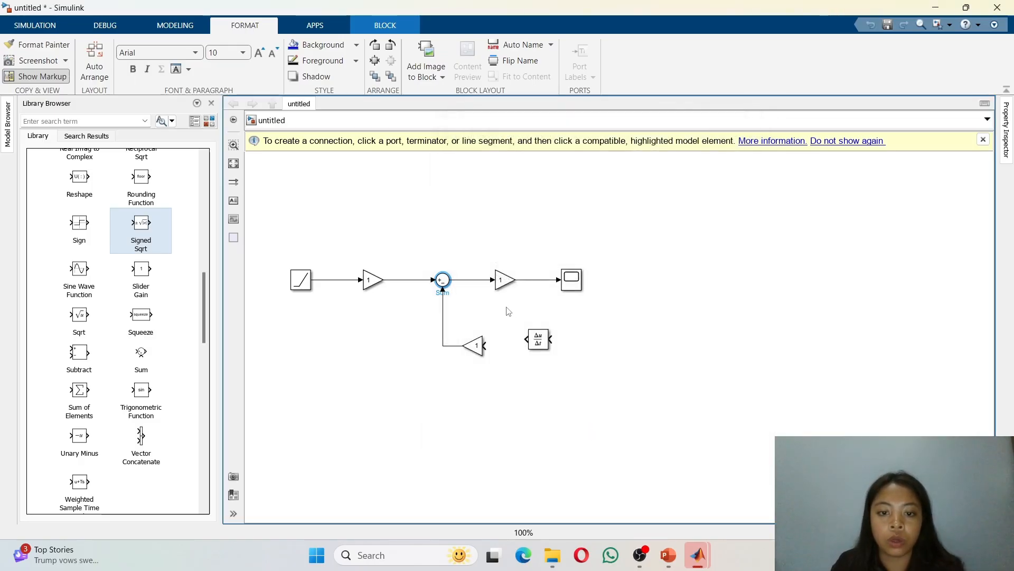
Step: Connect the Derivative output to the feedback Gain input and shift the Scope and second Gain right
left_click(540, 345)
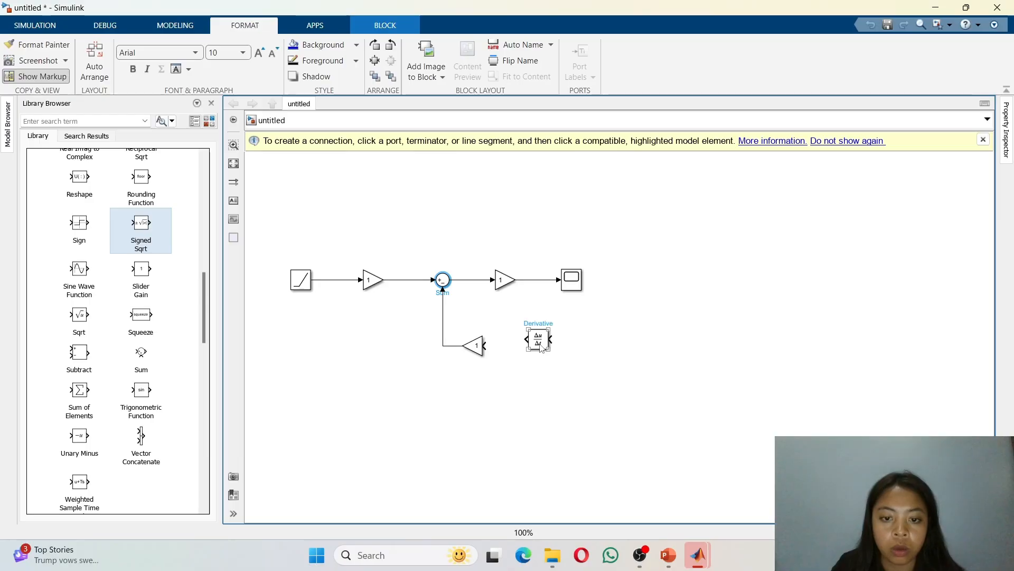
left_click_drag(540, 344, 478, 346)
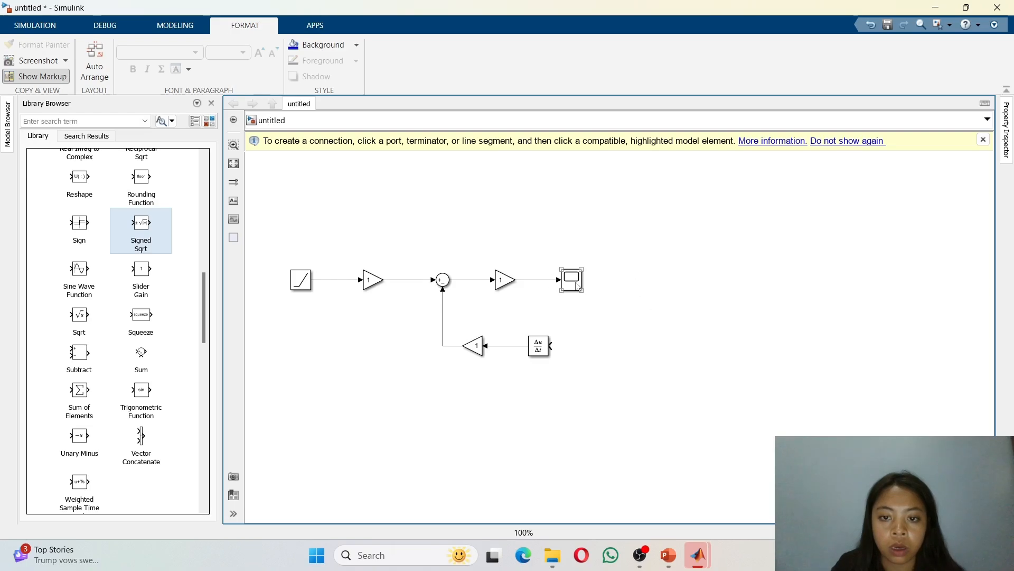
left_click_drag(577, 283, 623, 283)
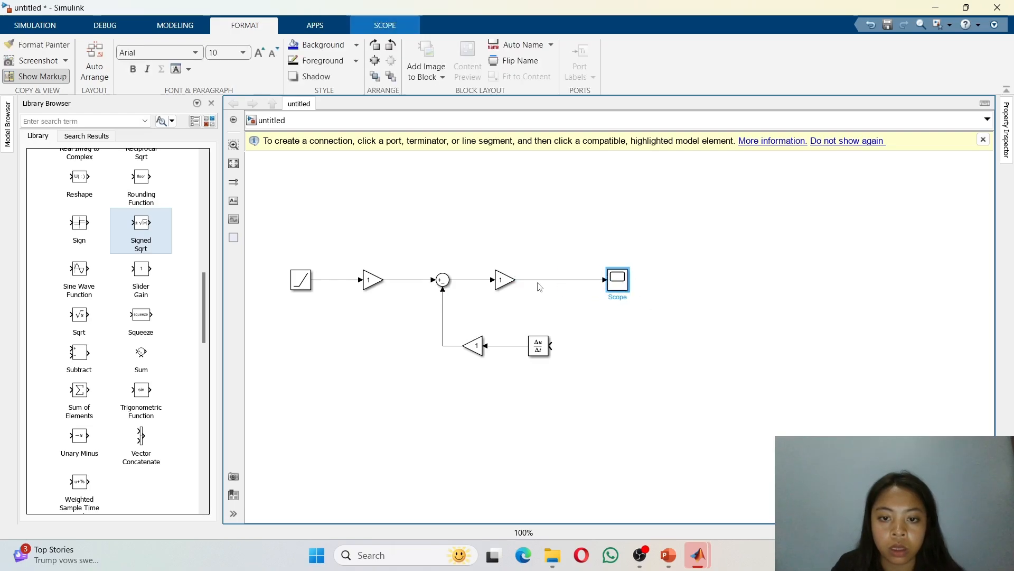
left_click_drag(504, 282, 512, 281)
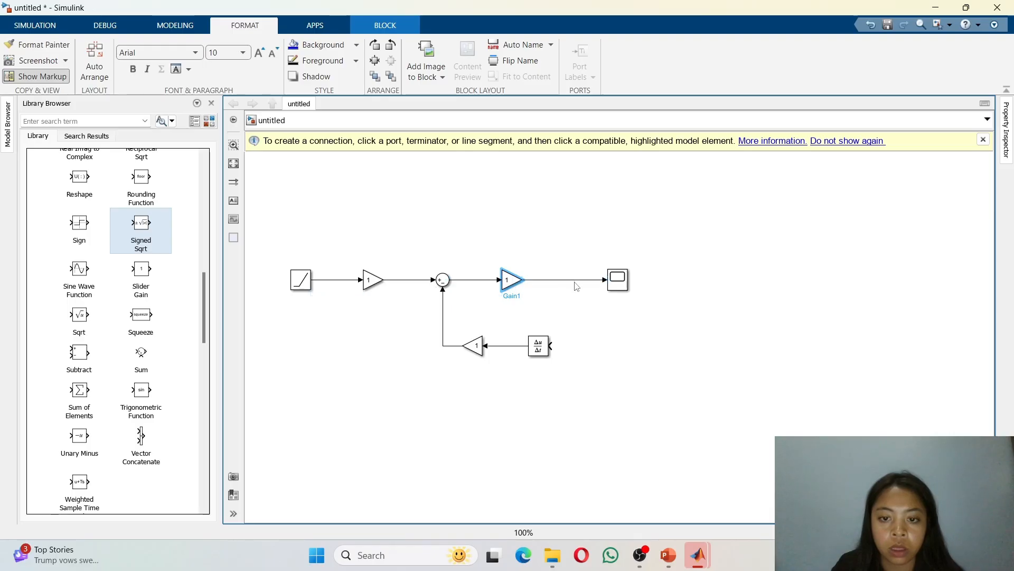
Step: Branch the line between the second Gain and Scope down into the Derivative's input
left_click(547, 346)
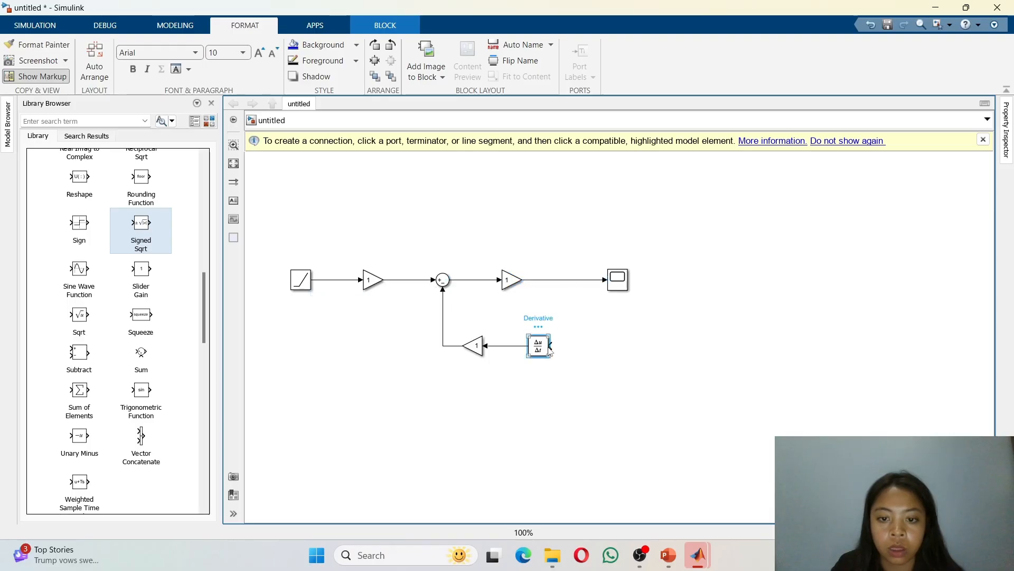
mouse_move(552, 346)
left_mouse_down()
mouse_move(561, 282)
mouse_move(581, 287)
left_mouse_up()
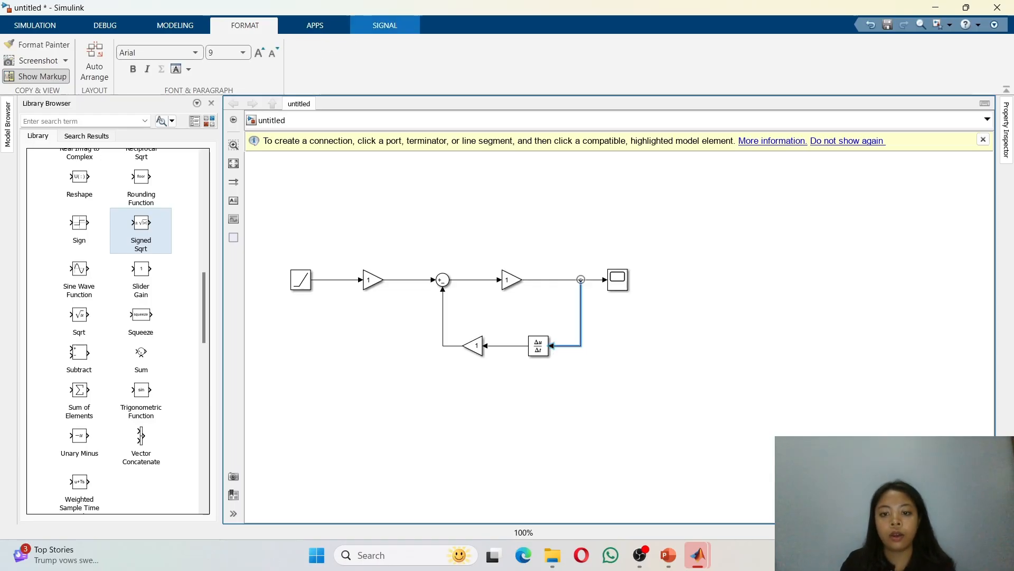
left_click(762, 315)
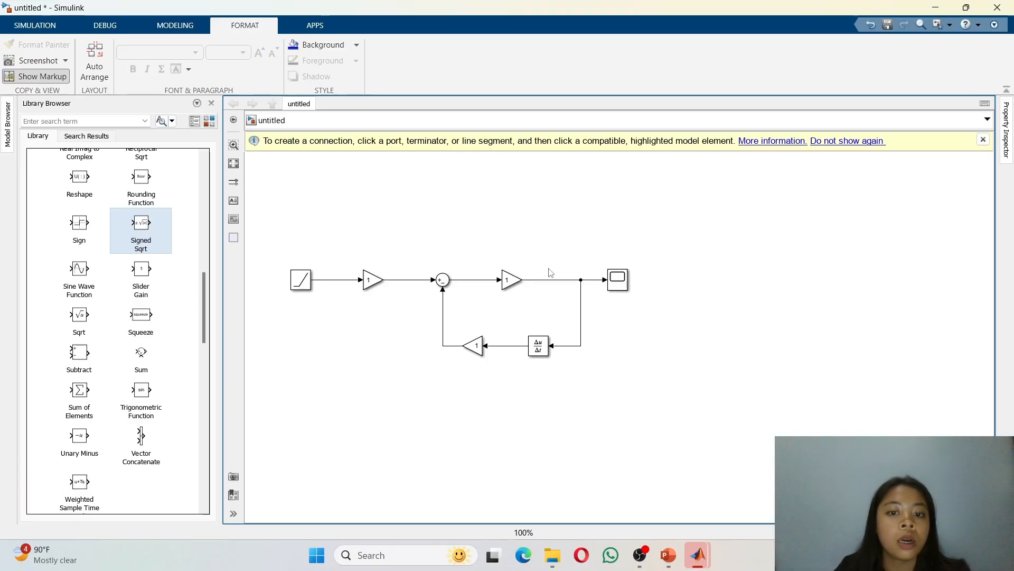
Step: Run the simulation and open the Scope to view the output
left_click(620, 286)
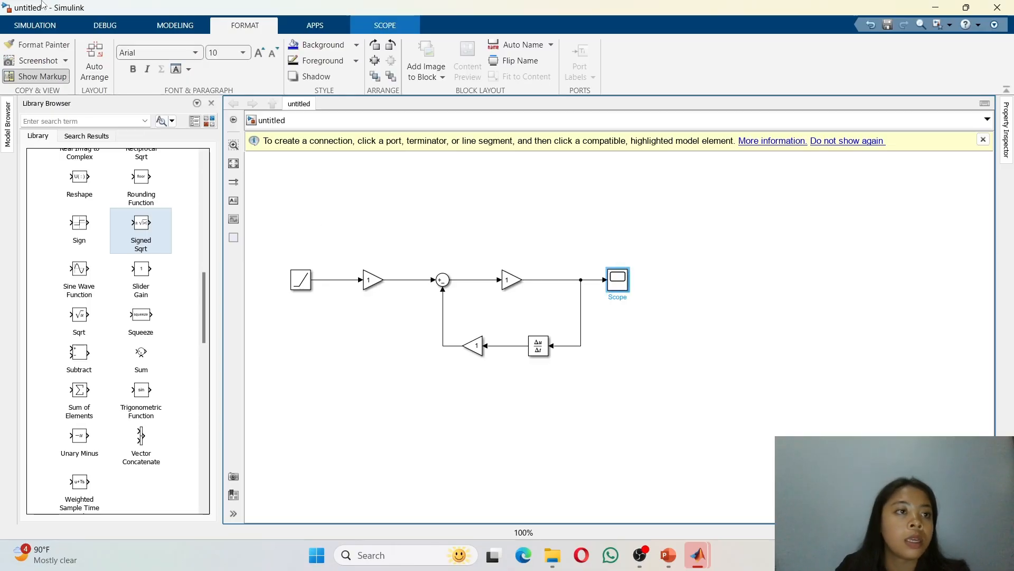
left_click(39, 26)
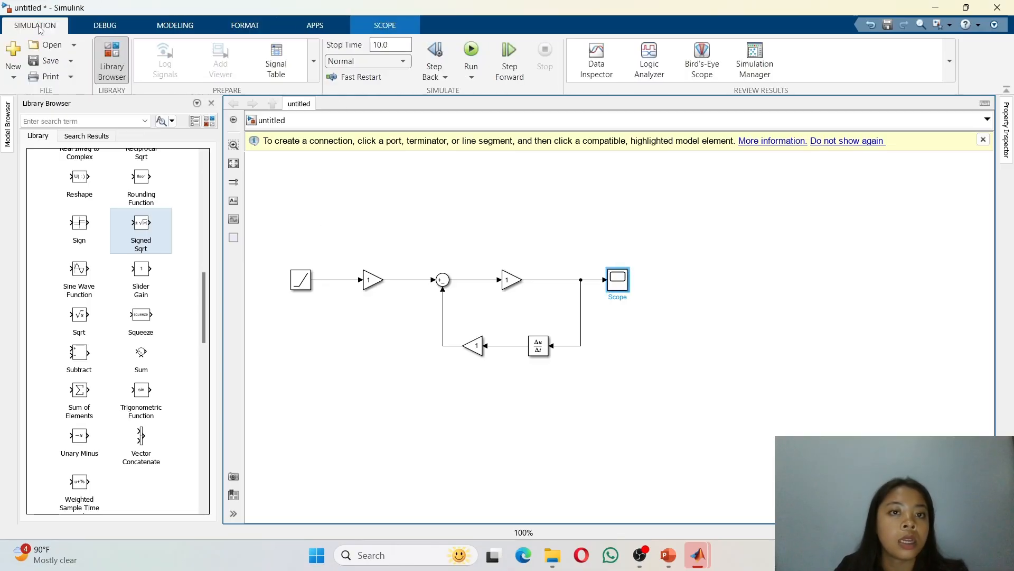
left_click(471, 51)
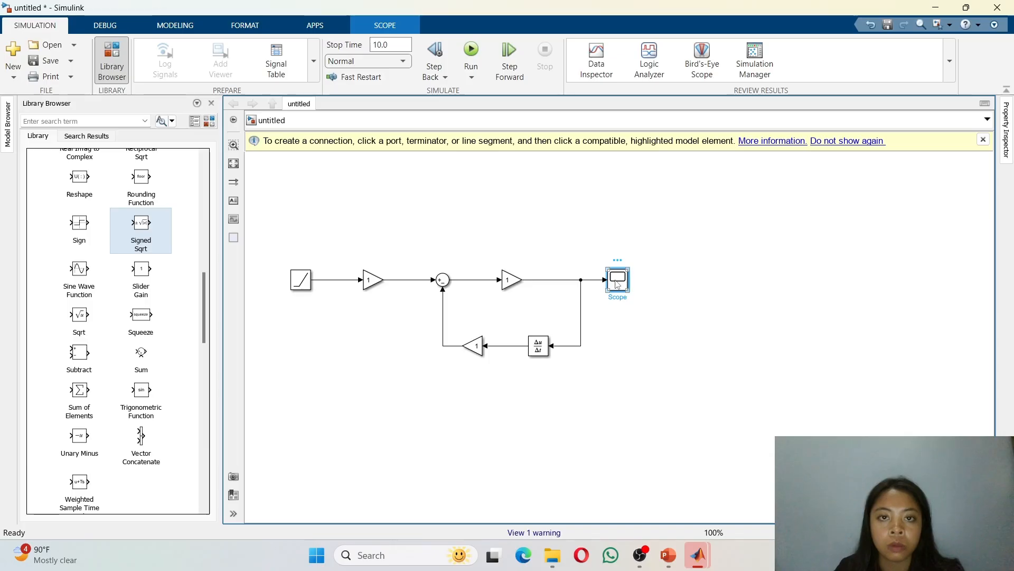
double_click(616, 284)
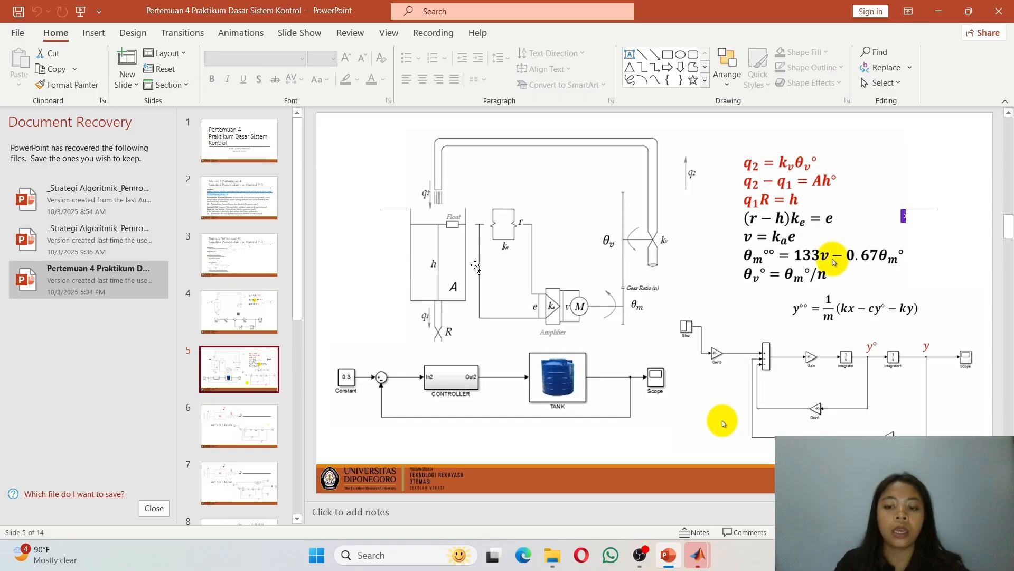
Step: Switch to PowerPoint and examine the reference tank-system diagram on the slide
left_click(476, 266)
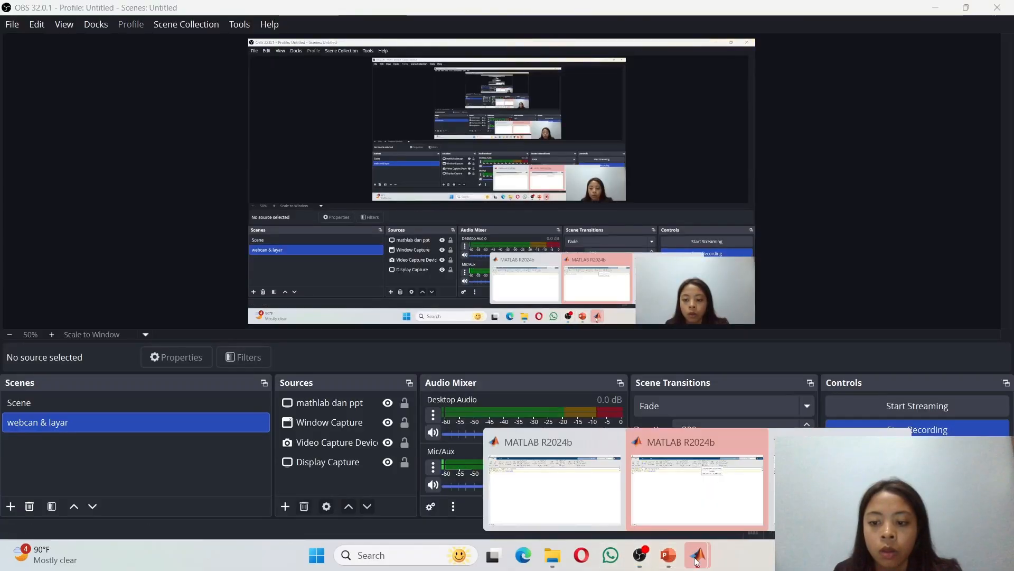
left_click(702, 487)
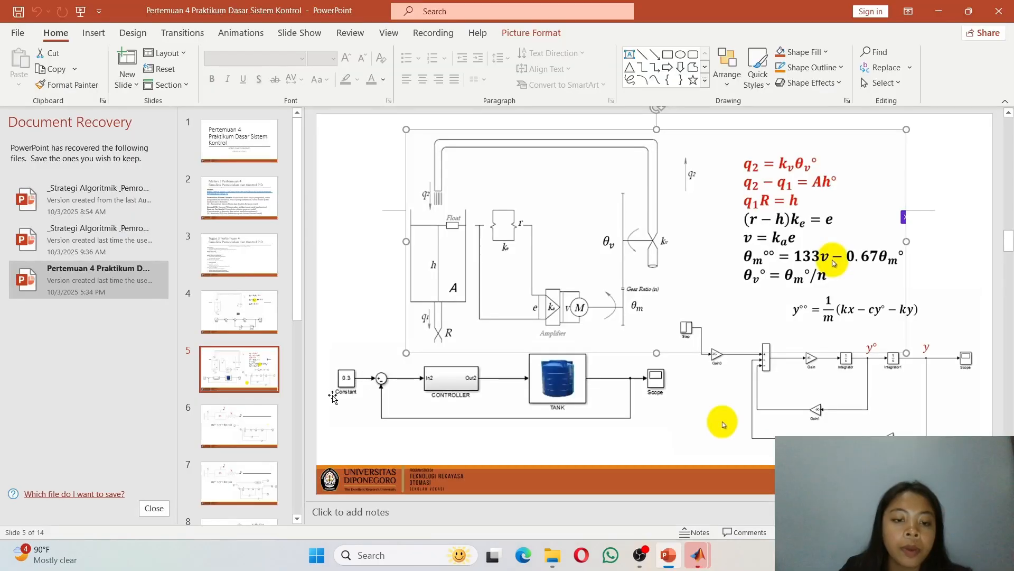
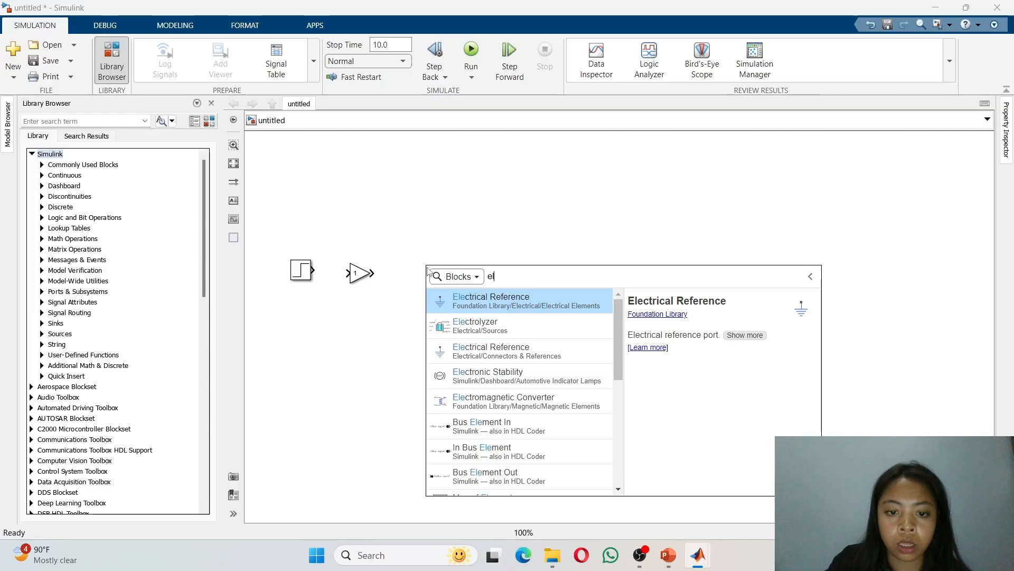
Step: Add a Sum of Elements block to the right of the Gain block
key("BackSpace")
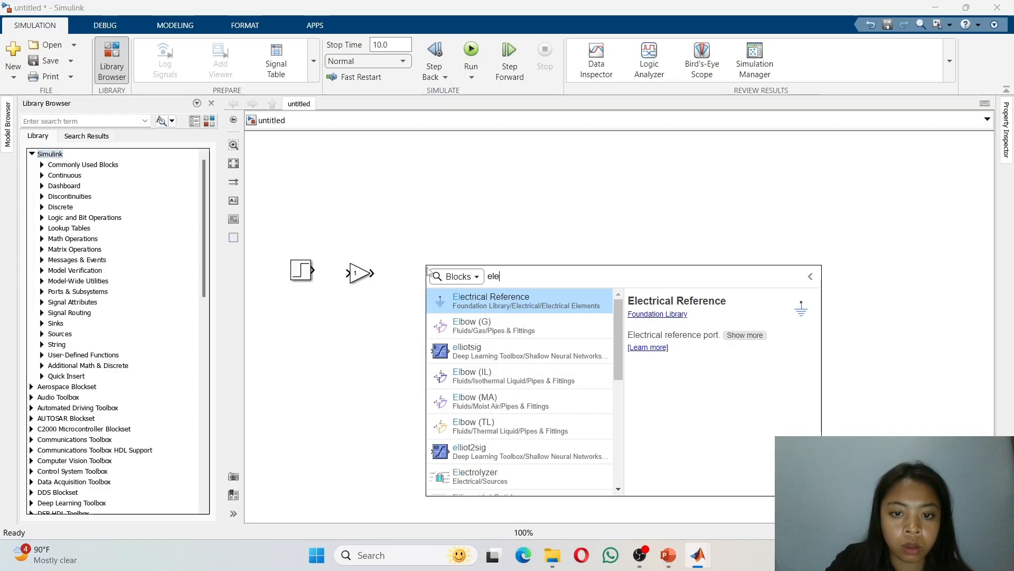
type("m")
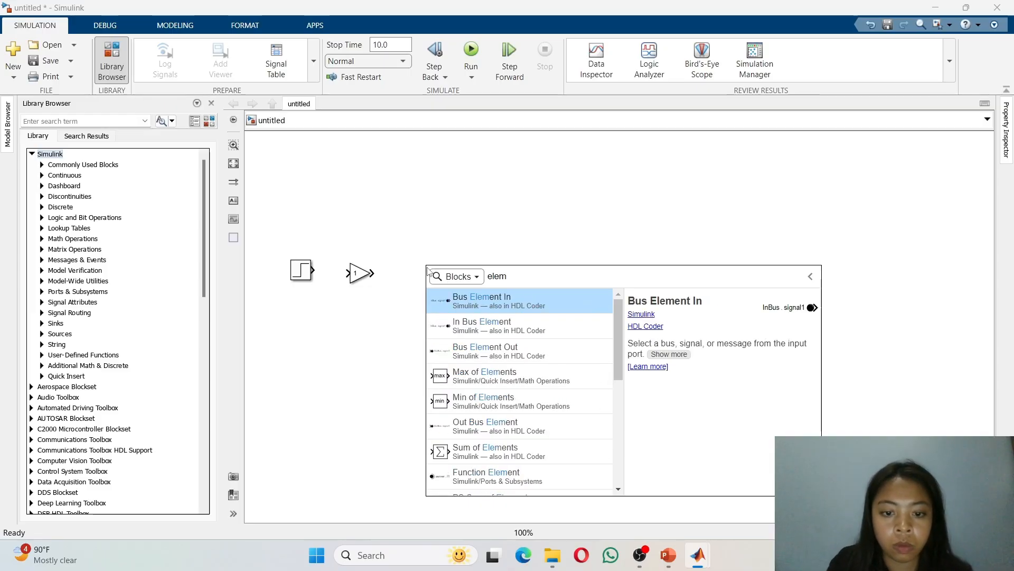
left_click(494, 453)
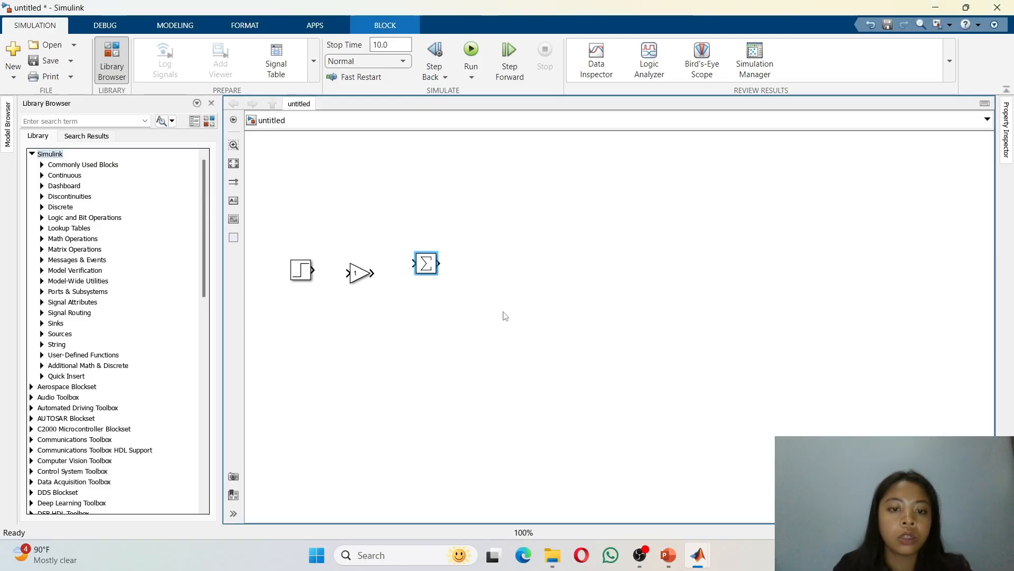
Step: Set the Sum of Elements block's list of signs to +-- and stretch the block taller
double_click(426, 265)
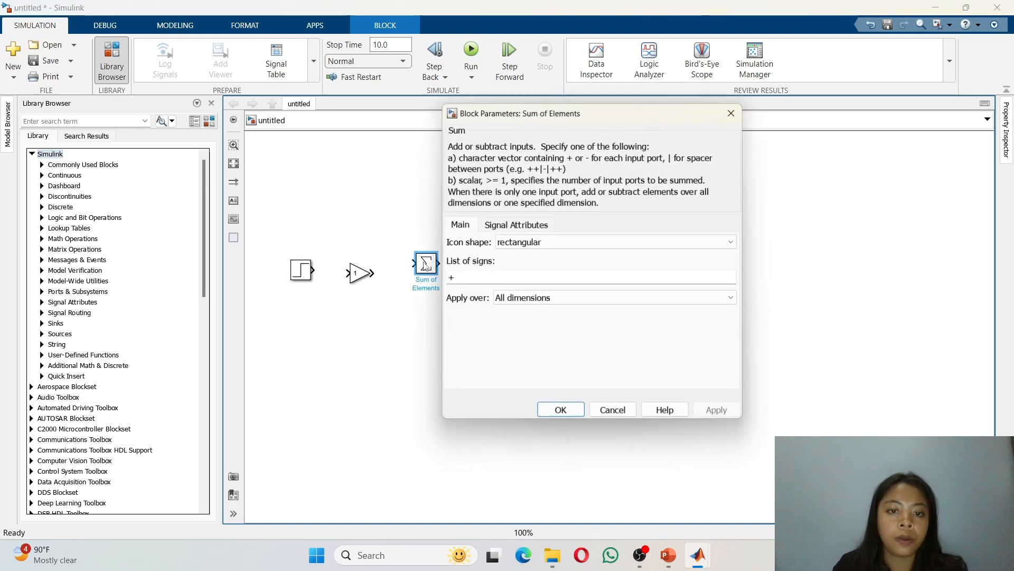
double_click(486, 283)
left_click(486, 282)
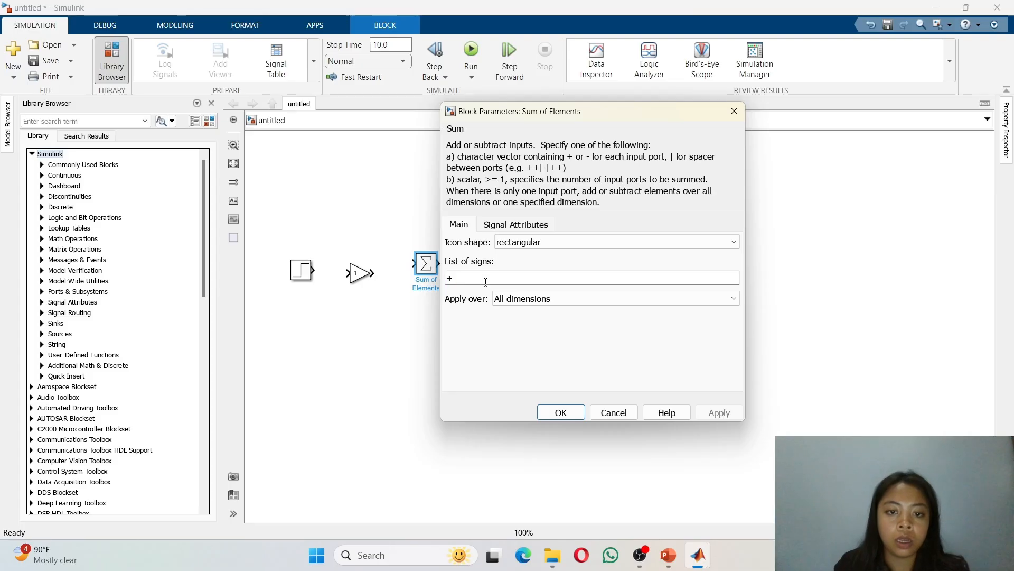
type("--")
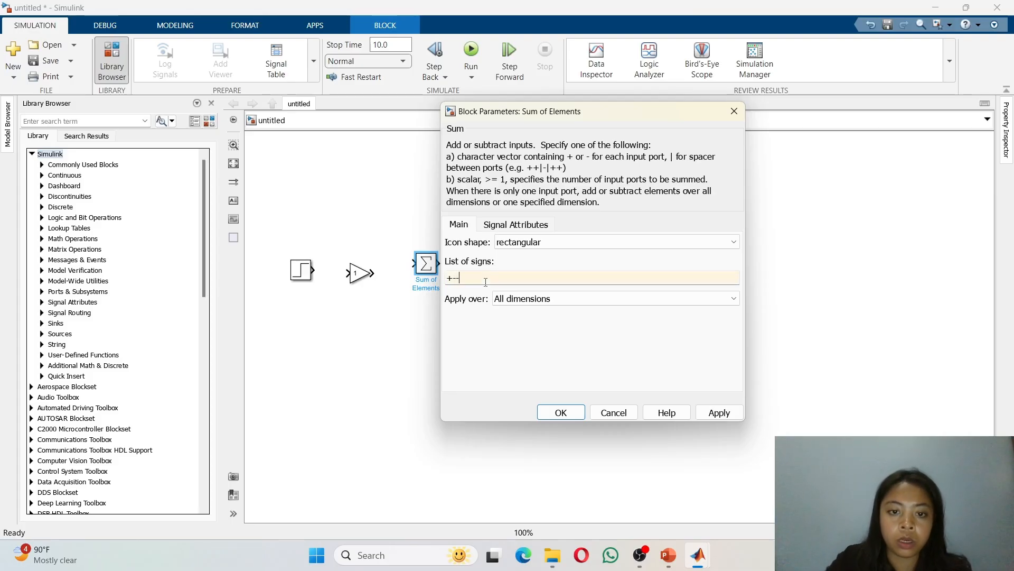
left_click(551, 411)
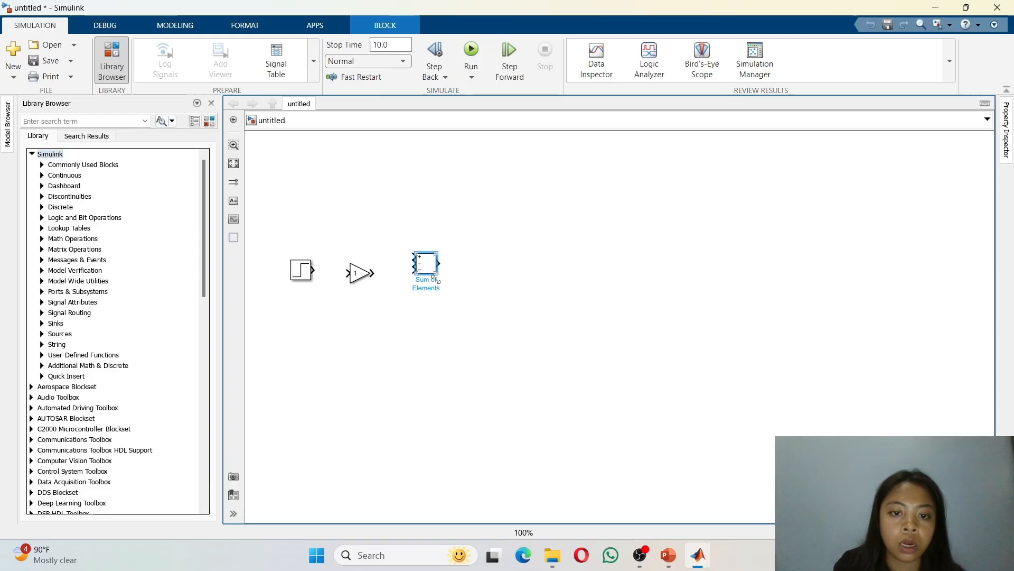
left_click_drag(435, 279, 432, 340)
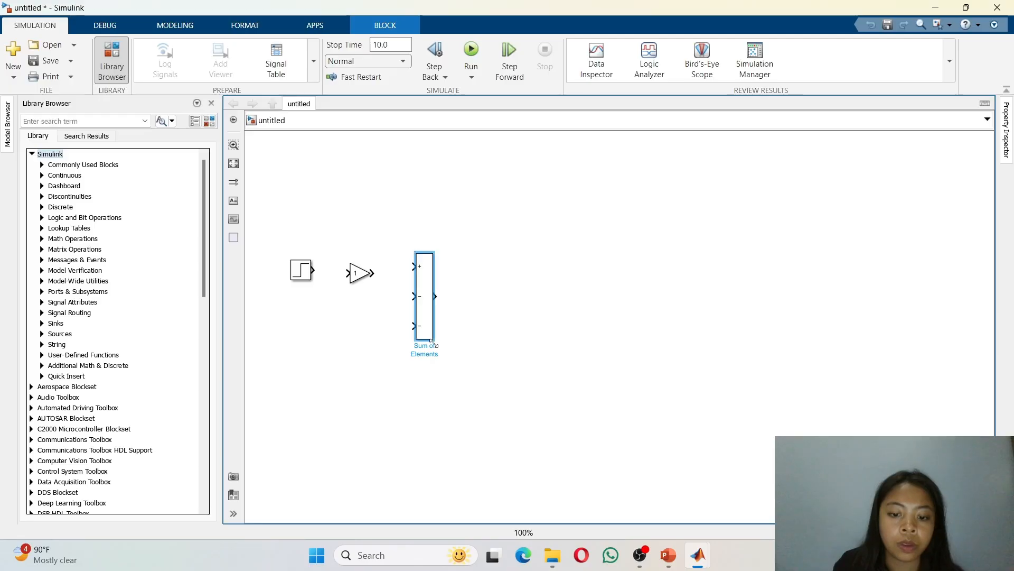
left_click(594, 332)
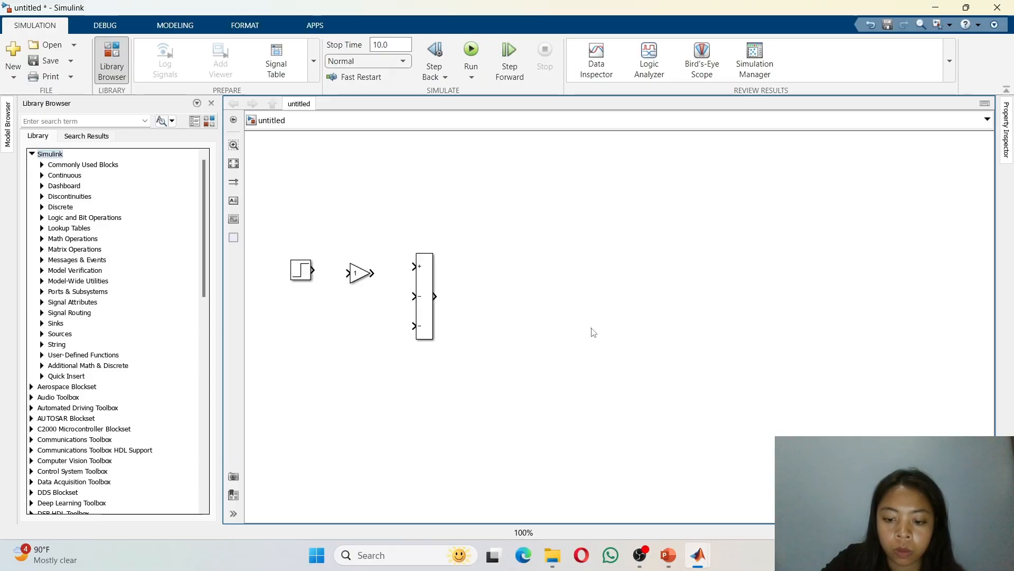
Step: Add a Gain block to the right of the Sum block
double_click(470, 307)
type("g")
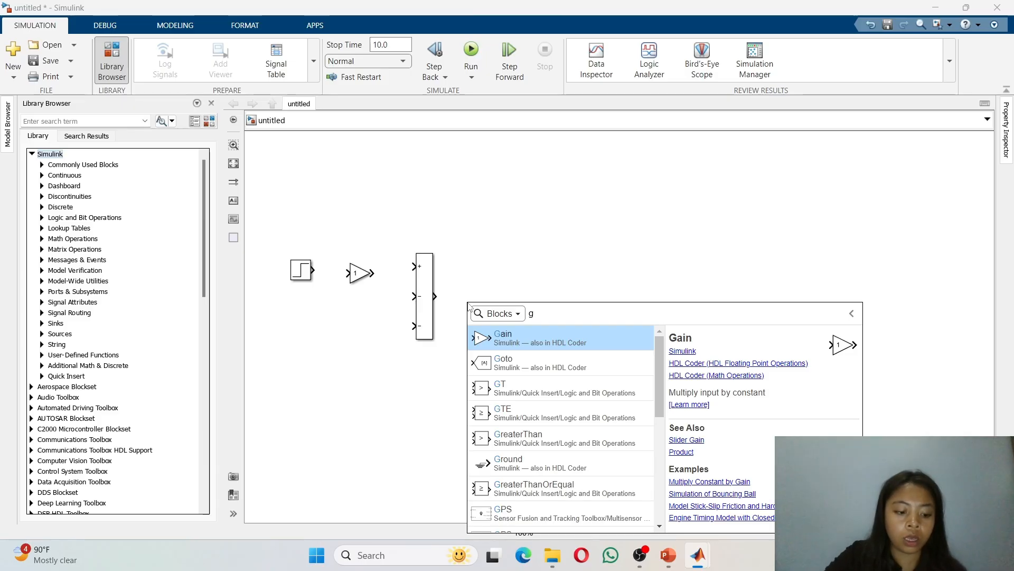
type("ain")
key("Return")
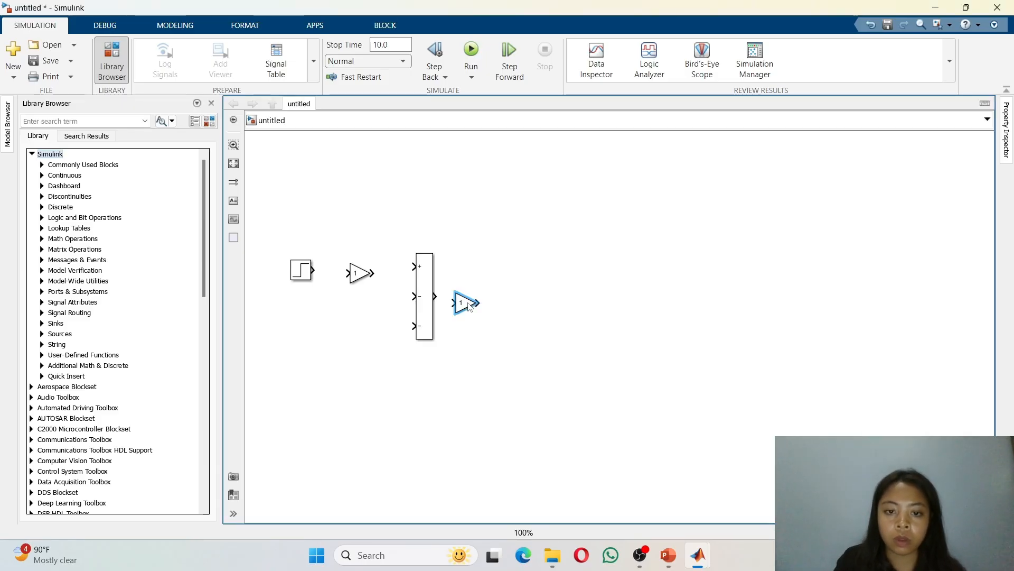
left_click_drag(470, 307, 511, 305)
left_click(630, 297)
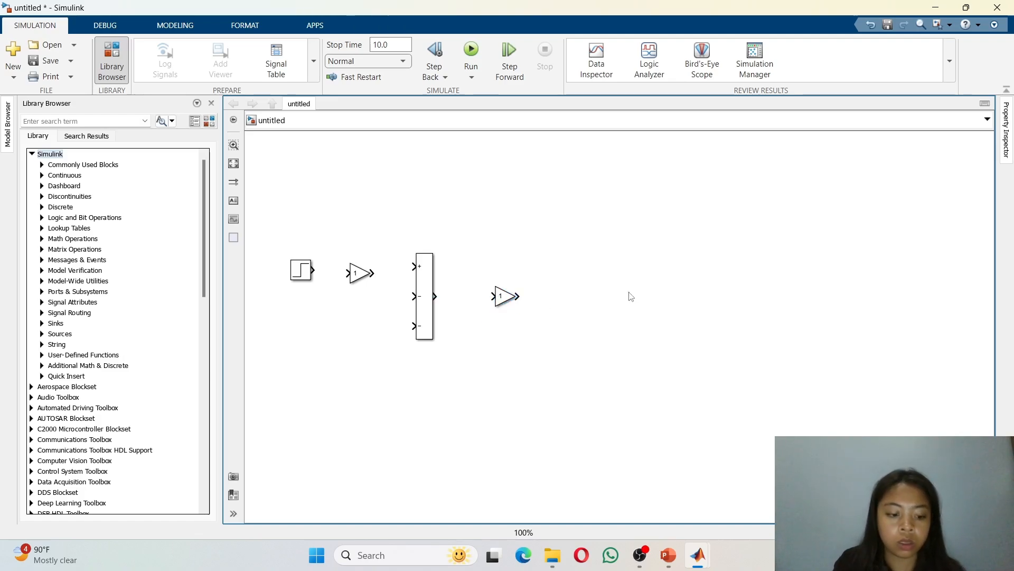
double_click(630, 296)
type("inte")
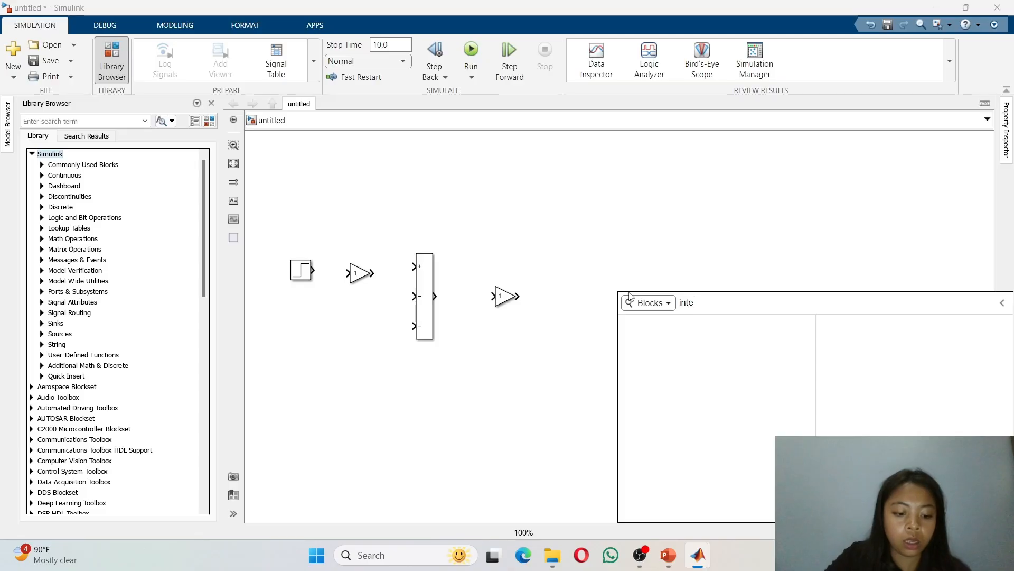
type("gratp")
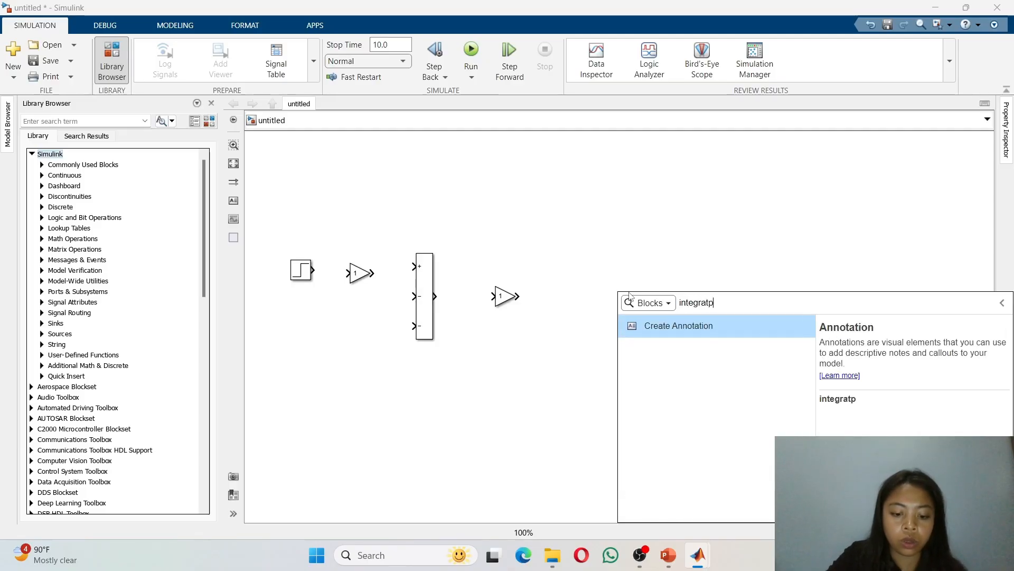
key("BackSpace")
type("ot")
key("Return")
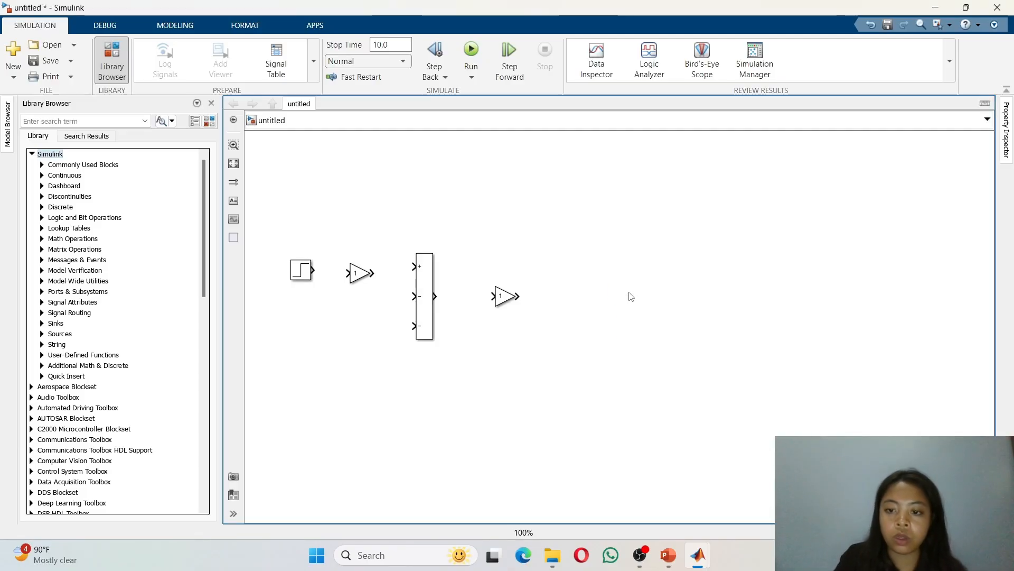
left_click(638, 296)
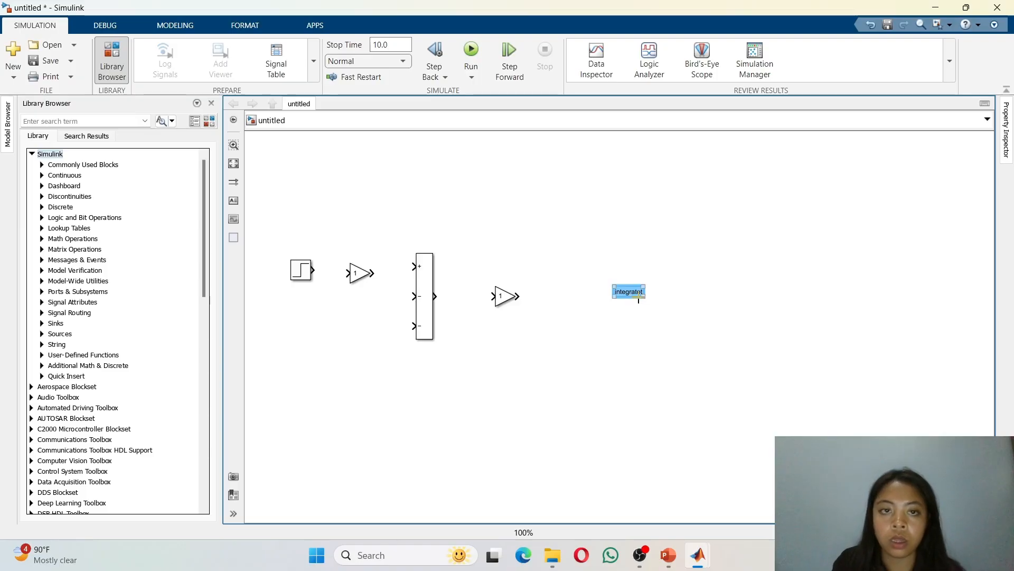
left_click(867, 25)
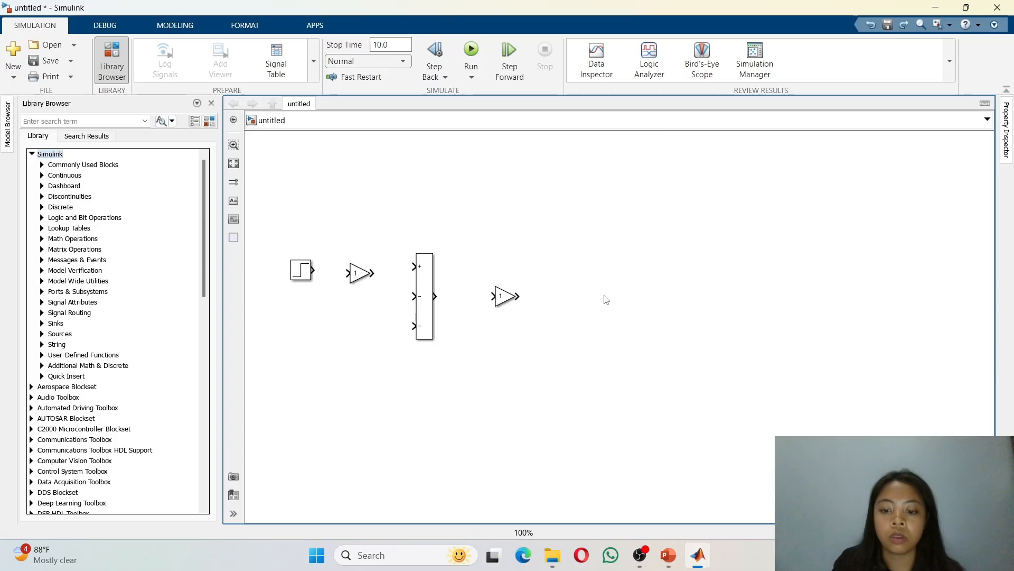
Step: Add an Integrator block to the right of the new Gain block
double_click(606, 300)
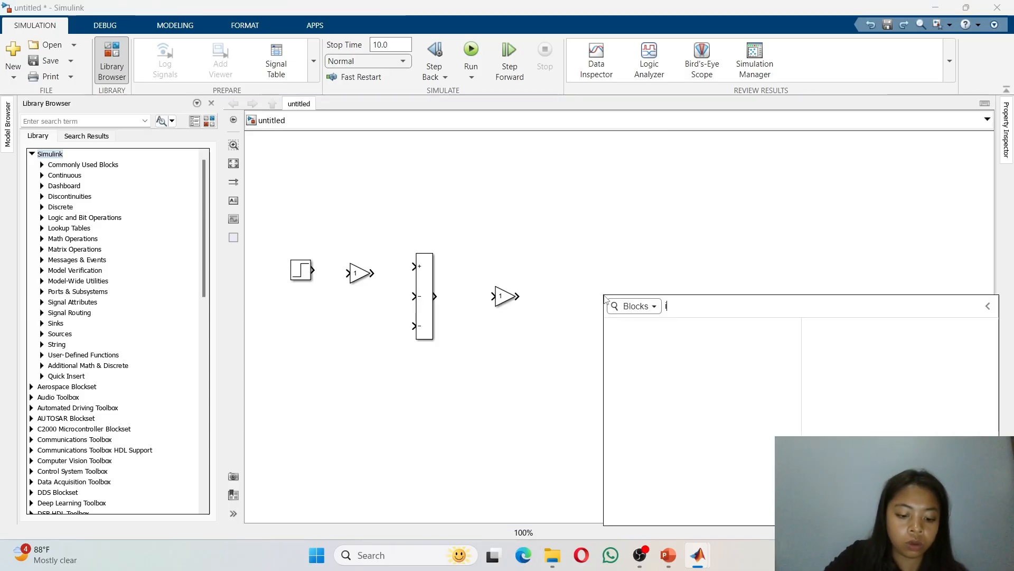
type("inte")
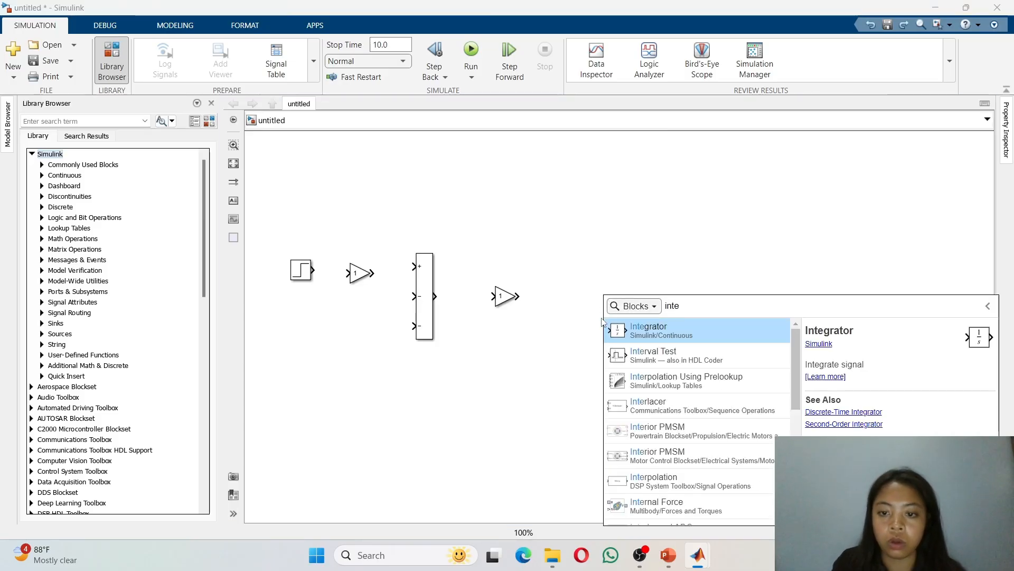
left_click(659, 328)
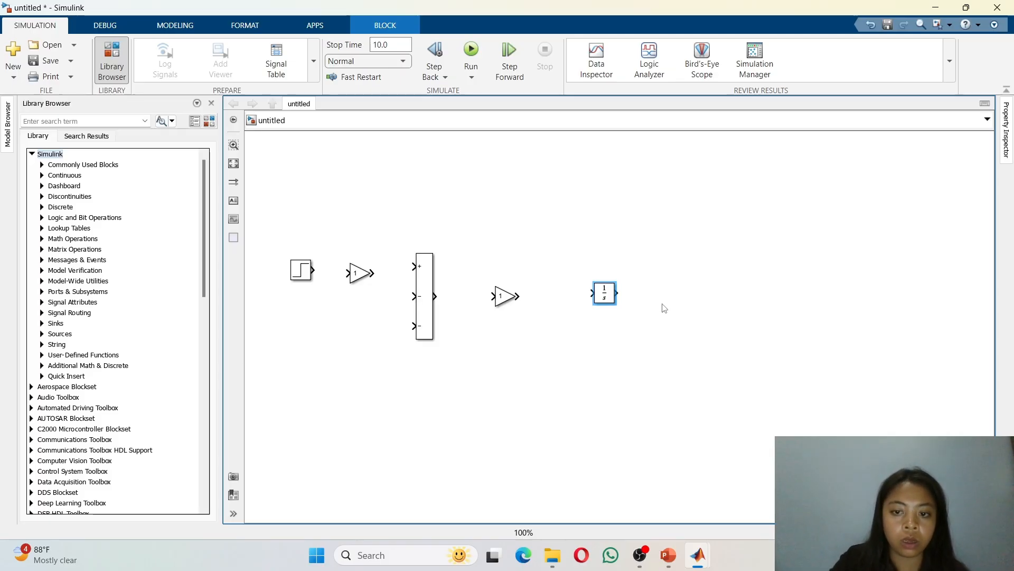
Step: Add a second Integrator block to the right of the first one
left_click(679, 295)
type("inte")
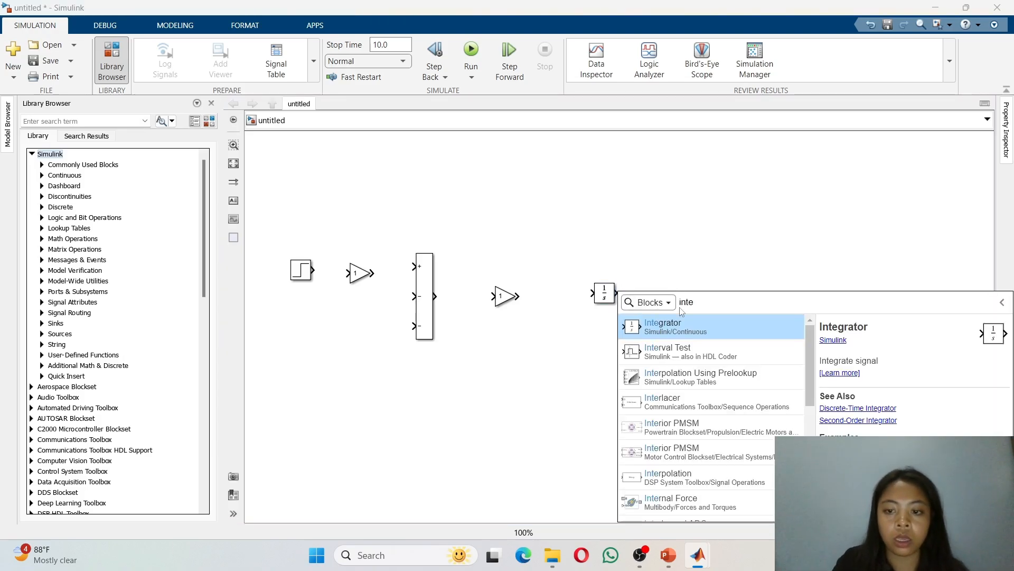
left_click(682, 326)
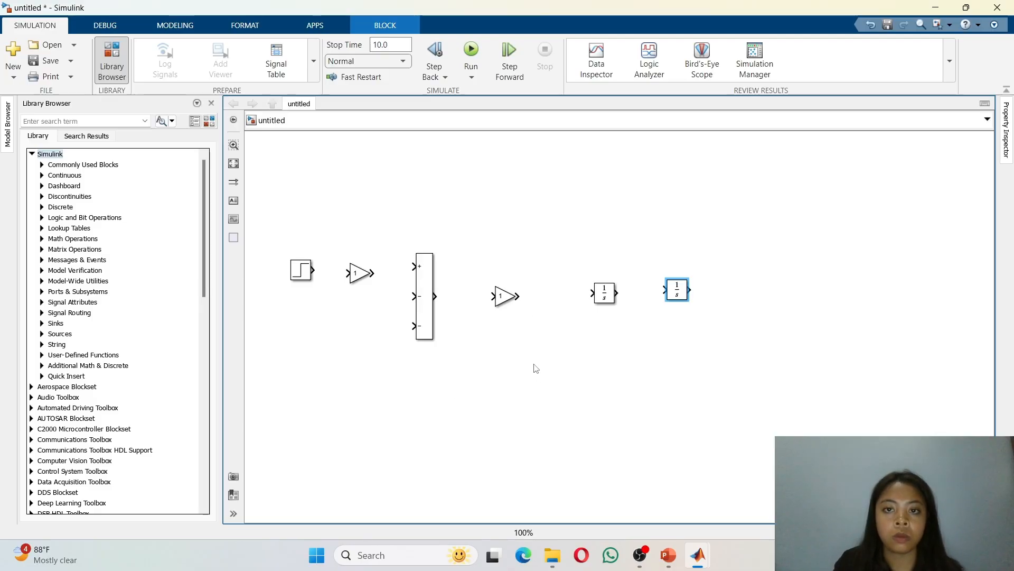
Step: Add a Gain block below the forward path and rotate it twice so it faces left
double_click(531, 379)
type("gain")
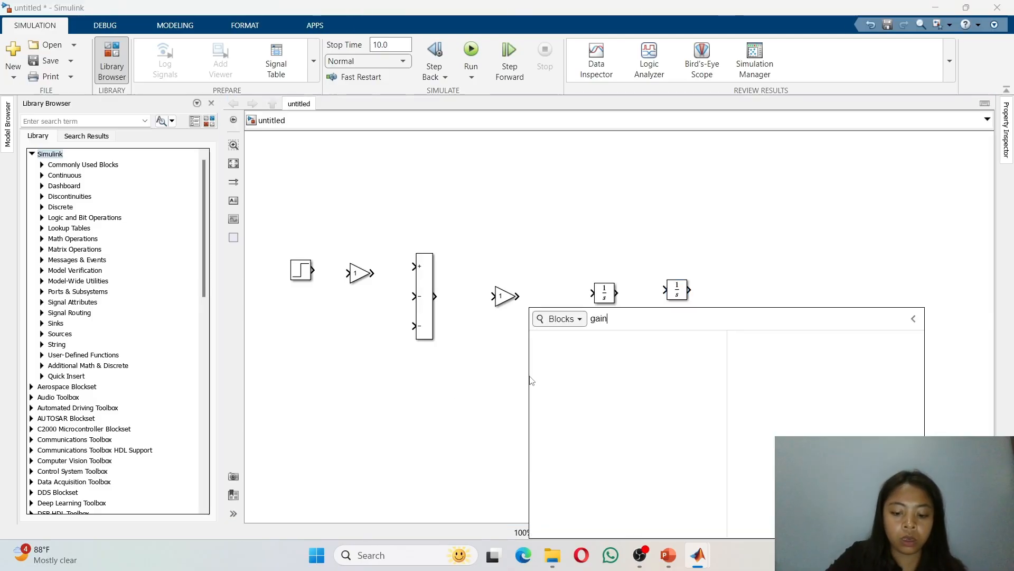
key("Return")
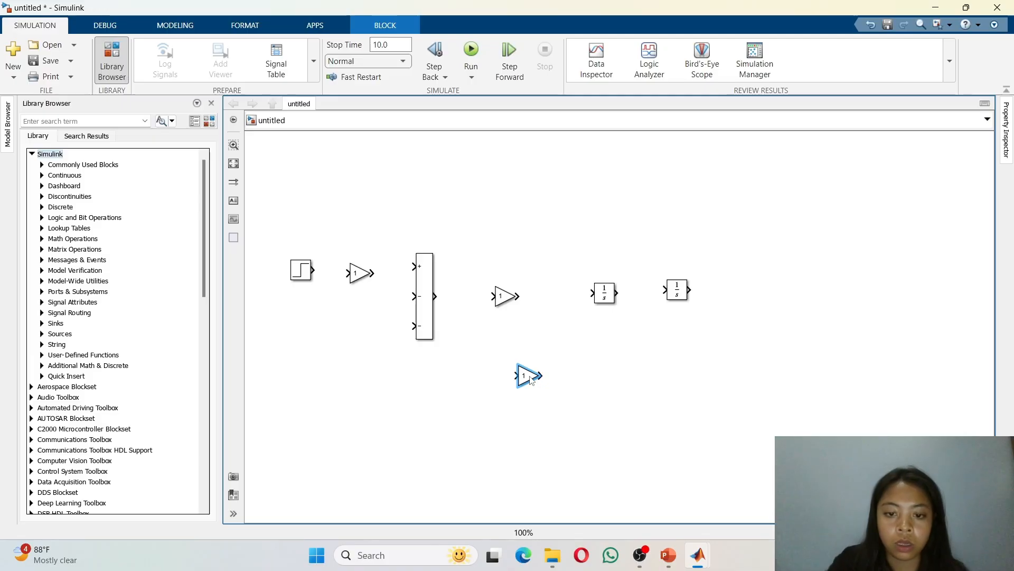
left_click(243, 22)
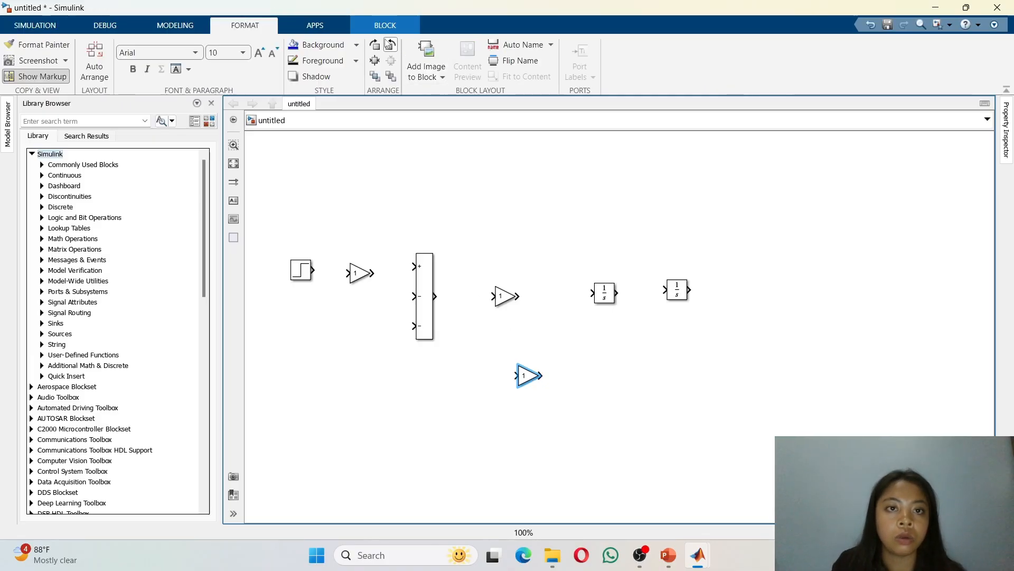
left_click(390, 45)
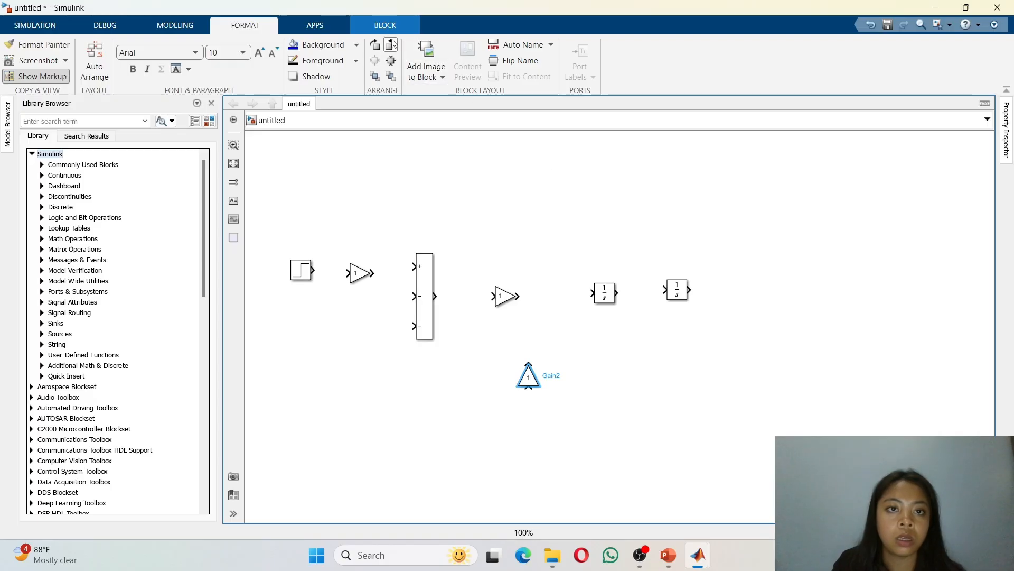
left_click(390, 45)
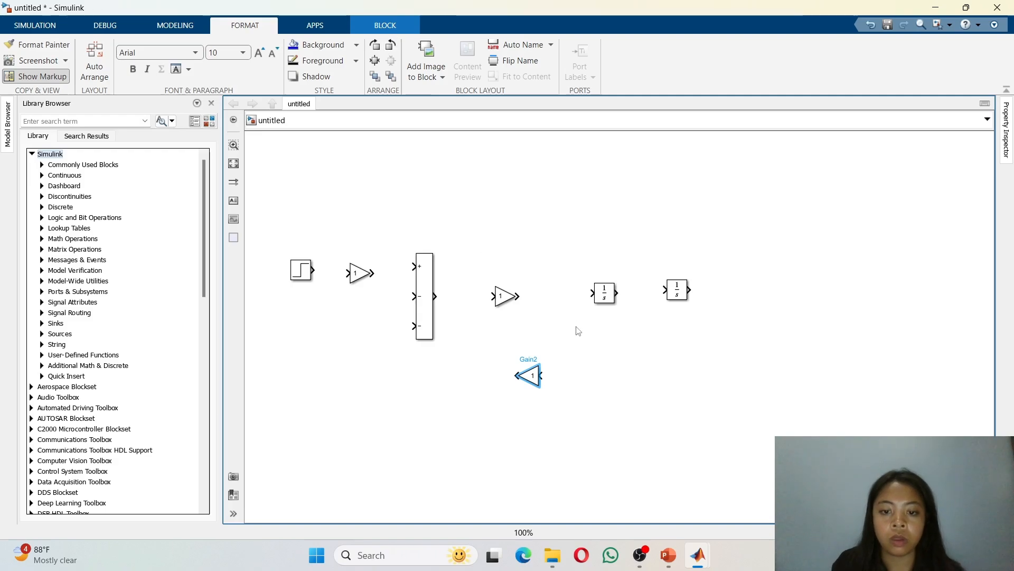
left_click(610, 389)
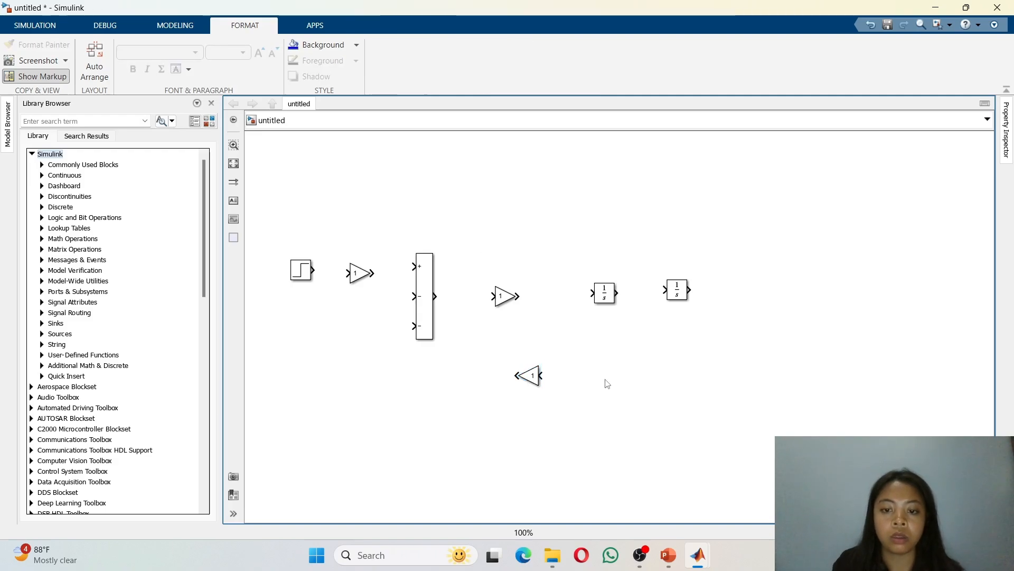
Step: Add another Gain block beside it and rotate it twice so it also faces left
double_click(608, 384)
type("gain")
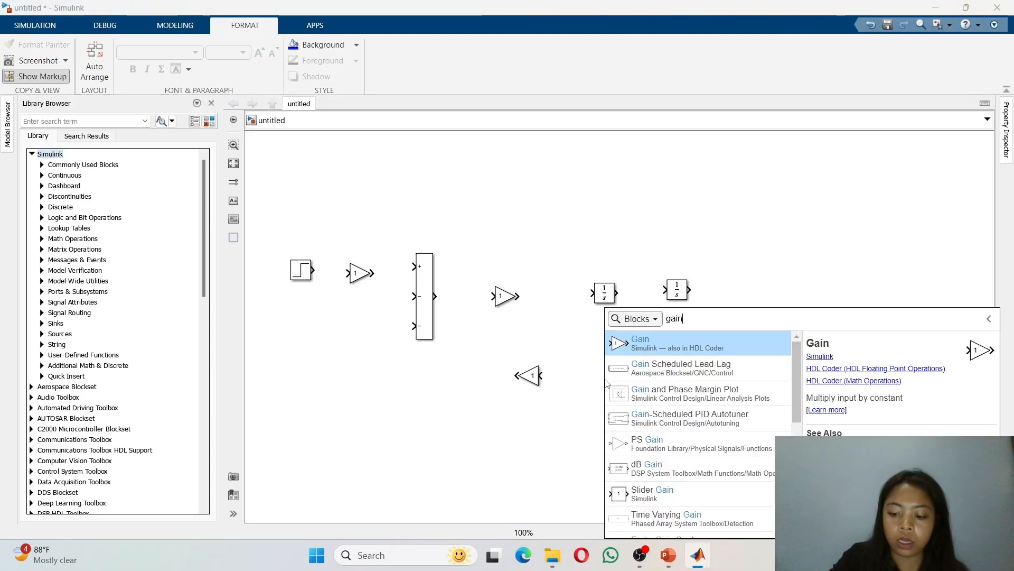
key("Return")
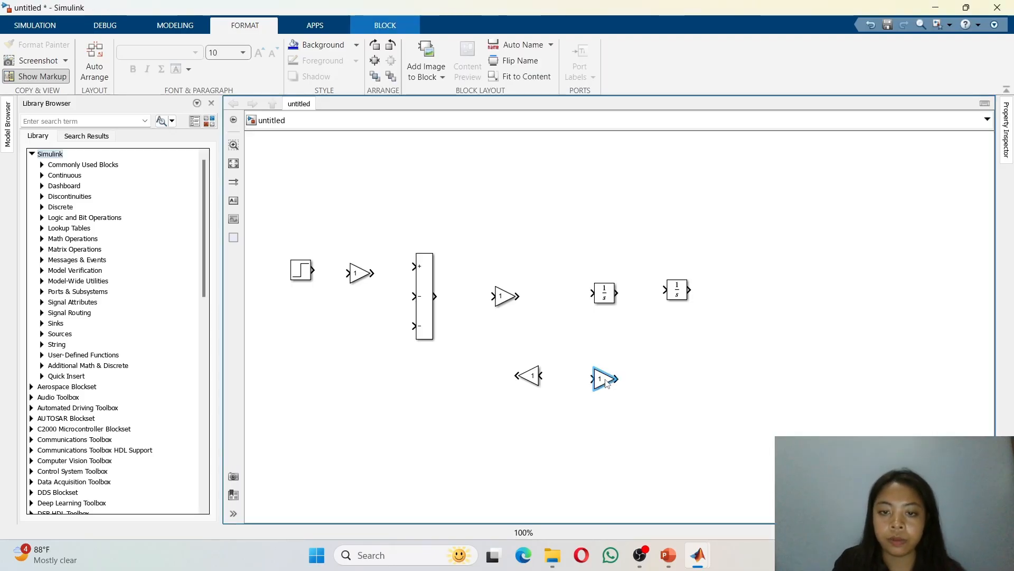
left_click(390, 49)
left_click(390, 49)
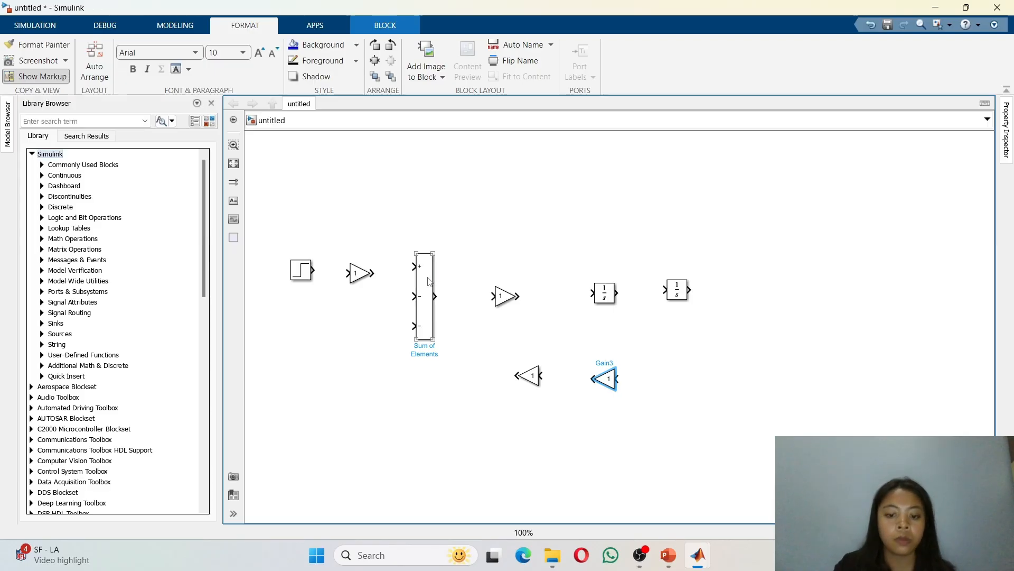
Step: Reposition blocks: move the Step block up-left and lower the first Gain, Sum and second Gain blocks
left_click(298, 273)
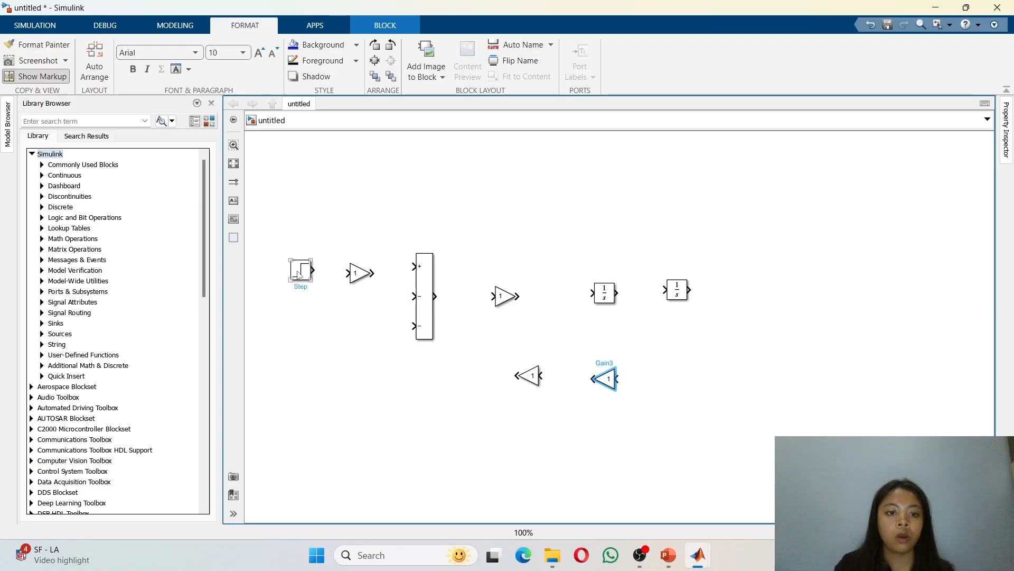
left_click_drag(298, 274, 268, 243)
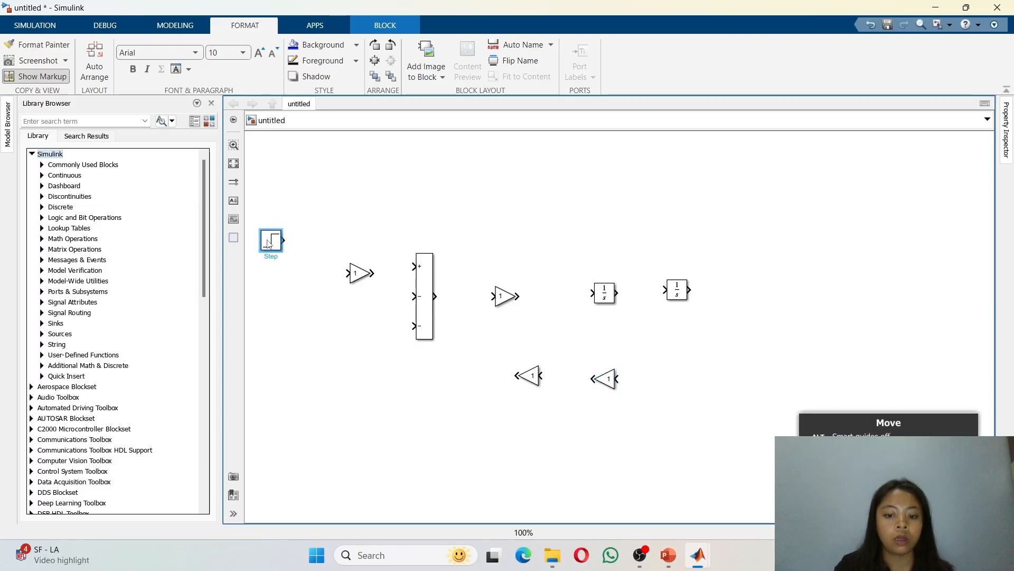
left_click_drag(359, 274, 360, 296)
left_click_drag(431, 299, 439, 325)
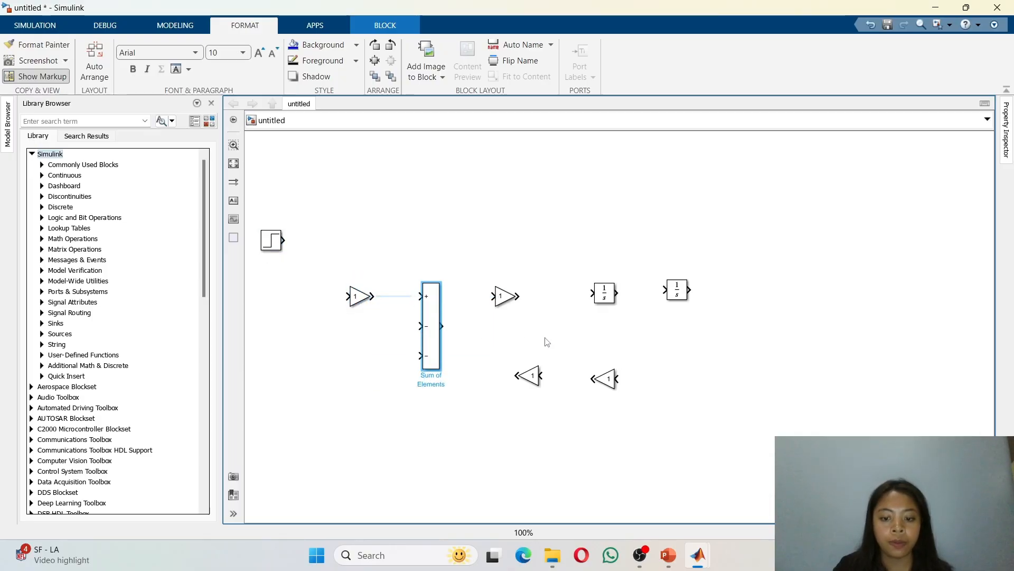
left_click(547, 333)
left_click_drag(506, 298, 511, 331)
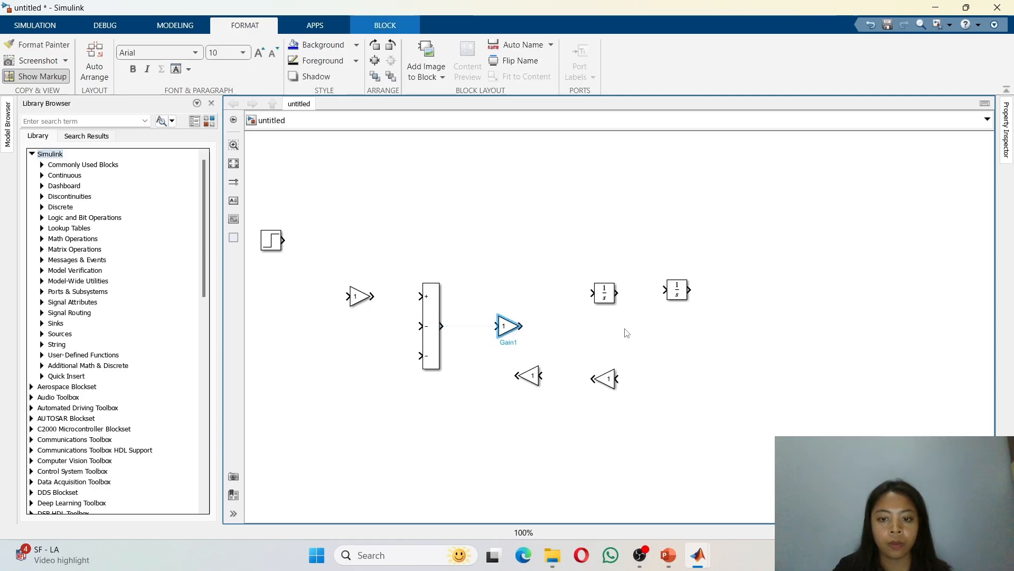
Step: Align both Integrators with the forward path and move the two feedback Gain blocks below them
left_click(617, 293)
left_click_drag(606, 294, 606, 327)
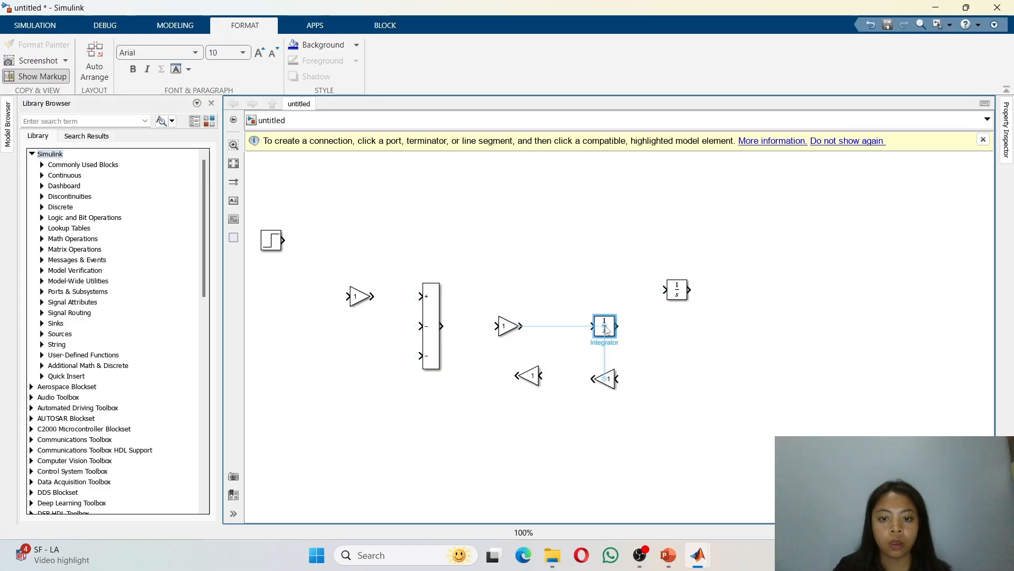
left_click(689, 290)
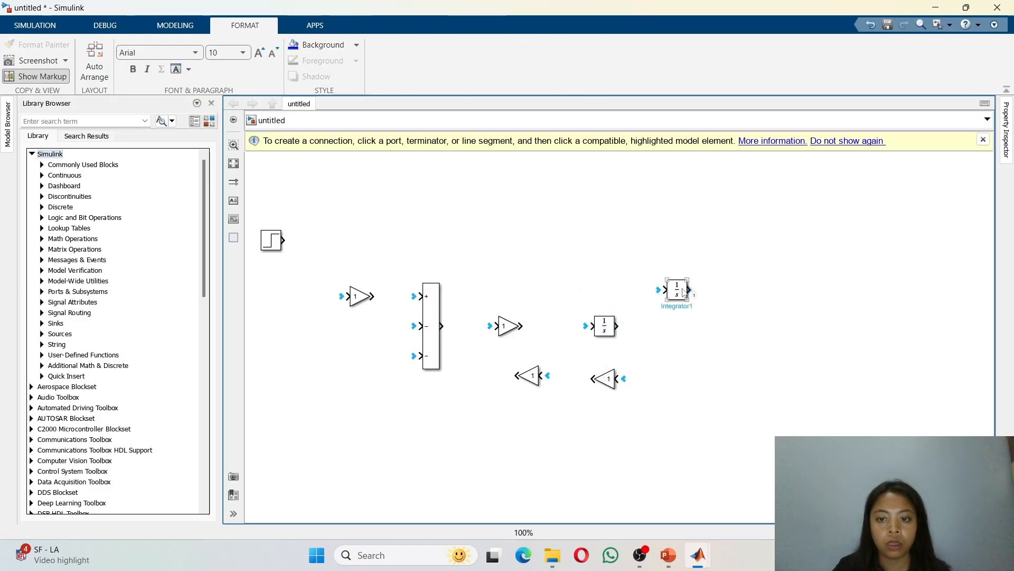
left_click_drag(682, 292, 713, 339)
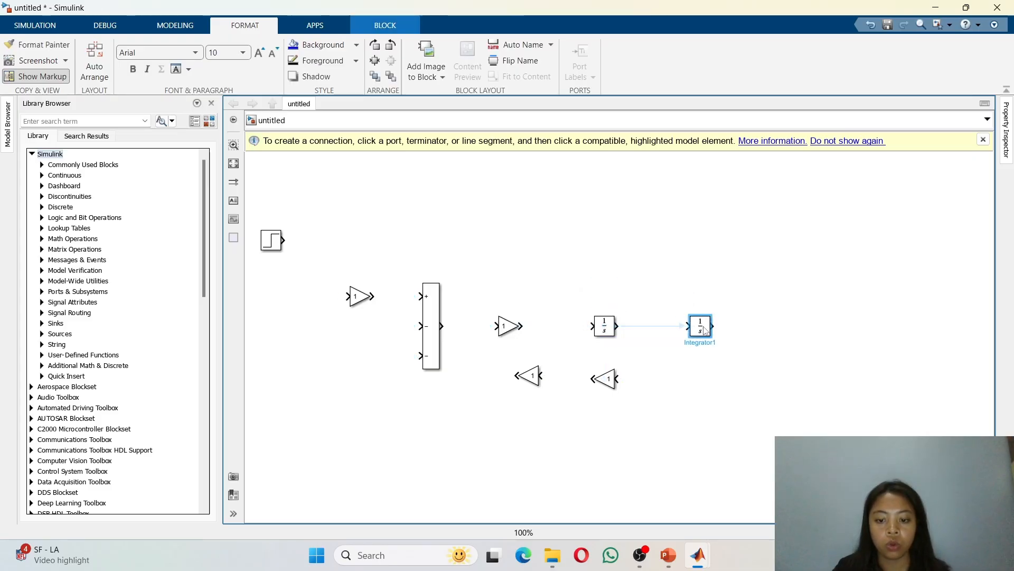
left_click_drag(609, 392, 707, 449)
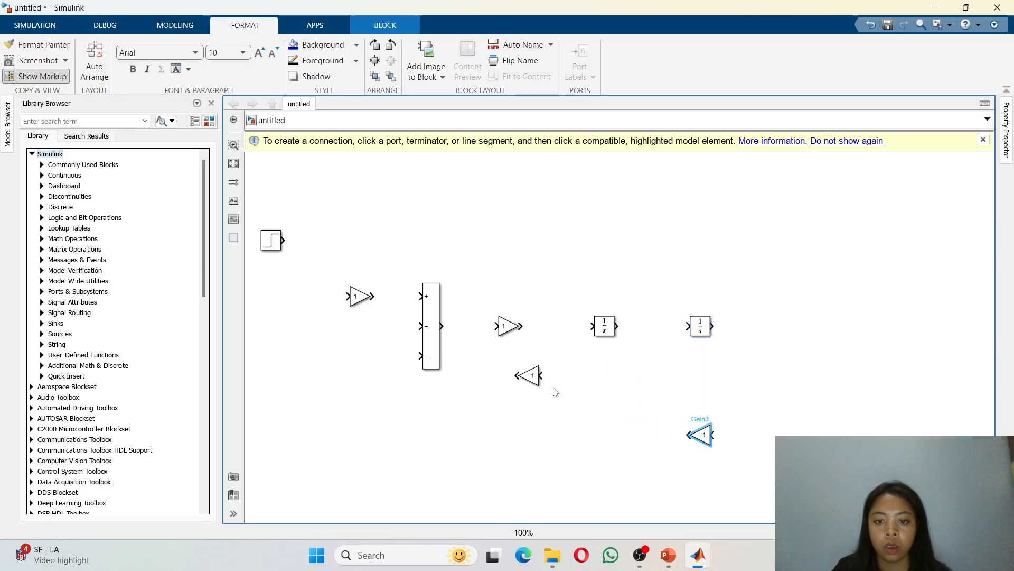
left_click_drag(536, 388, 611, 393)
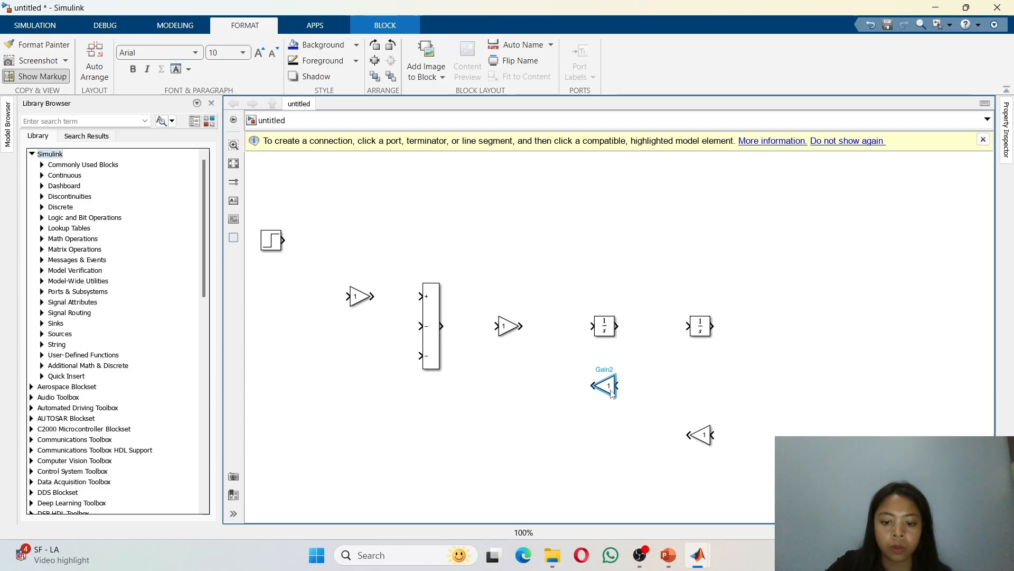
Step: Wire the forward path: Step to first Gain, Gain to Sum's plus input, Sum to second Gain, and through both Integrators
left_click(283, 241)
left_click_drag(283, 242, 328, 317)
left_click(341, 300)
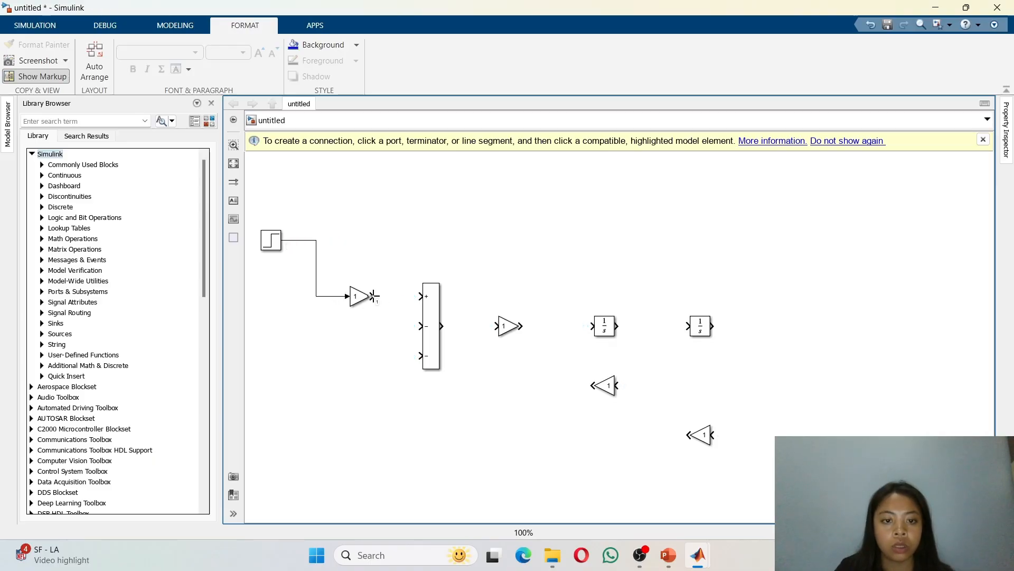
left_click(372, 296)
left_click(430, 309)
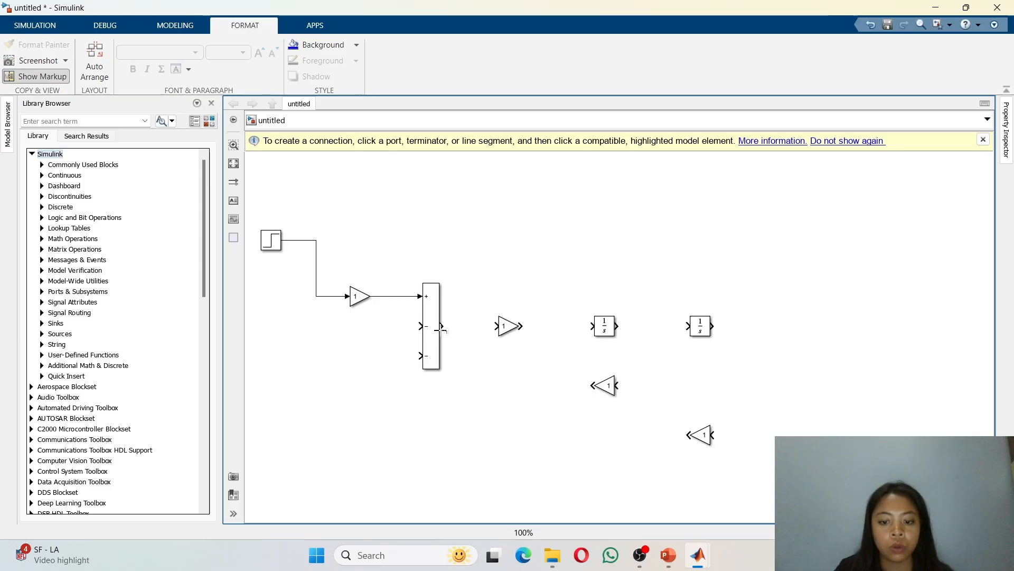
left_click(441, 326)
left_click(498, 326)
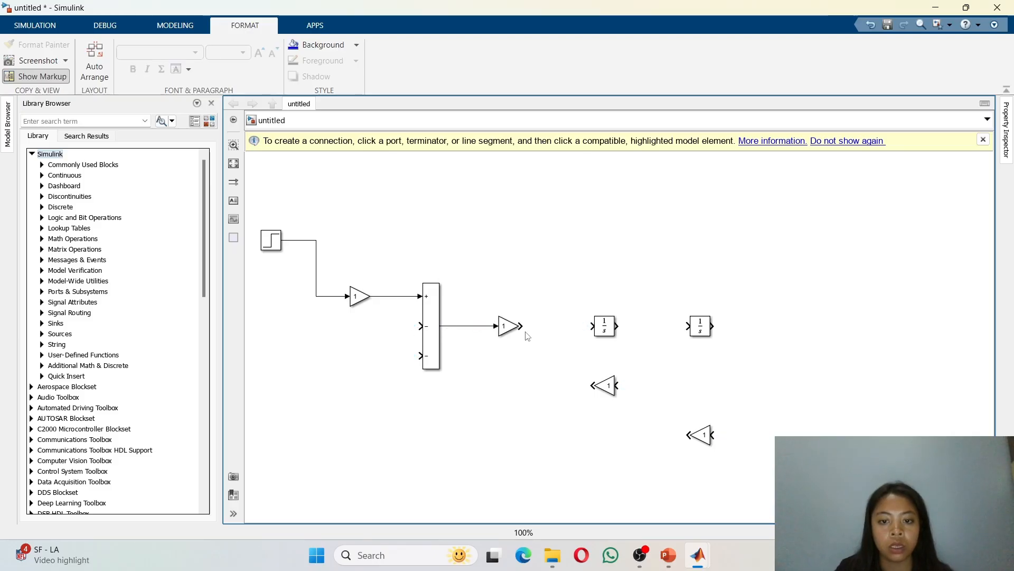
left_click_drag(522, 326, 690, 326)
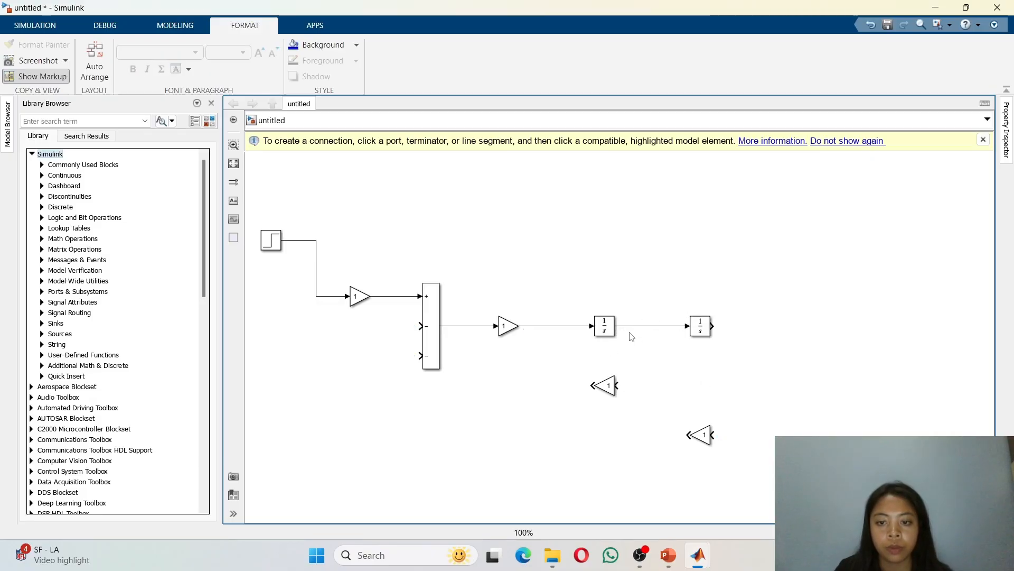
Step: Wire the feedback: first Integrator's output into the upper feedback Gain, and both feedback Gains into the Sum's minus inputs
left_click_drag(616, 384, 647, 326)
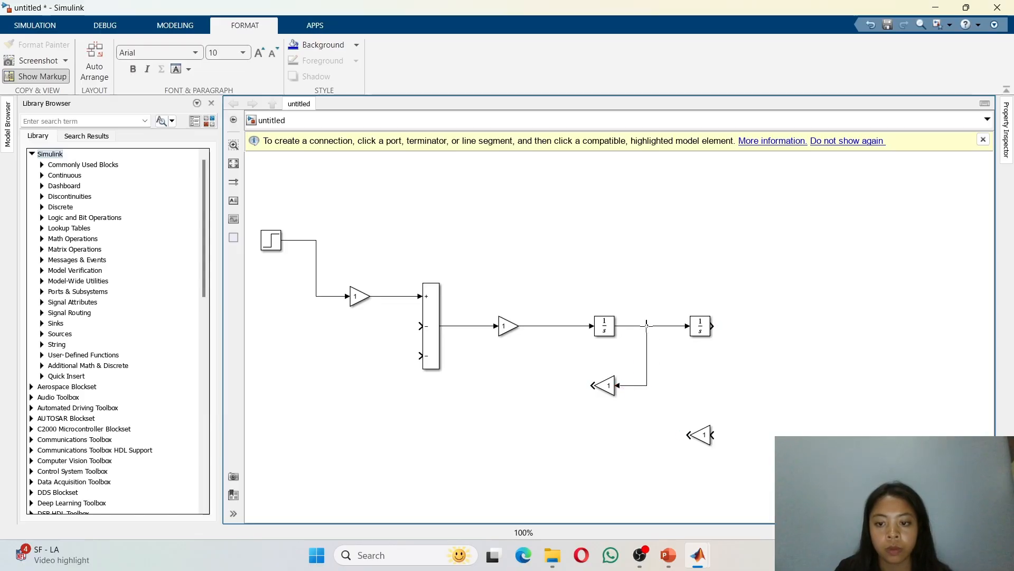
left_click(687, 435)
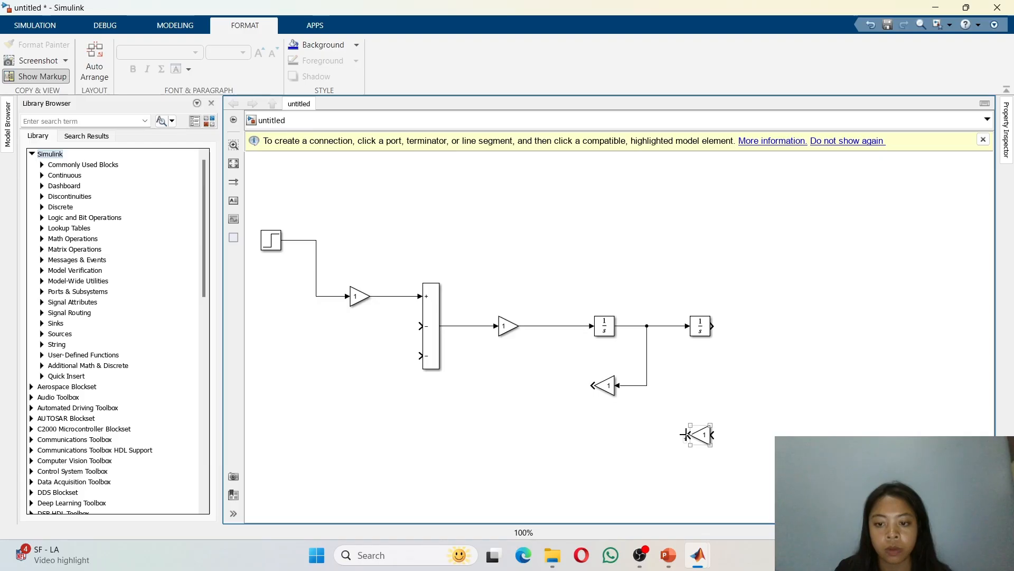
left_click_drag(685, 434, 421, 326)
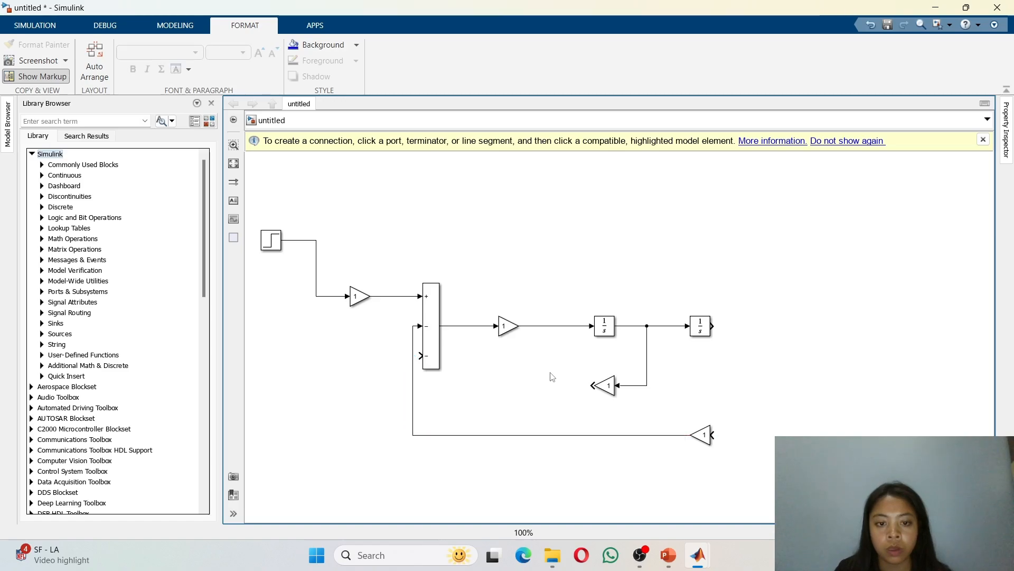
left_click_drag(588, 387, 419, 356)
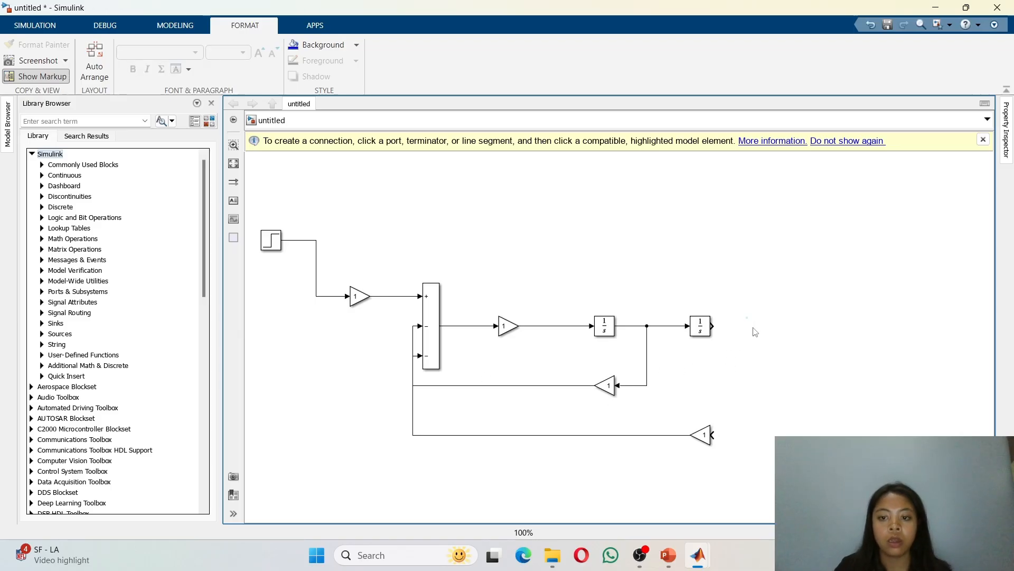
Step: Add a Scope block to the right of the second Integrator
type("s")
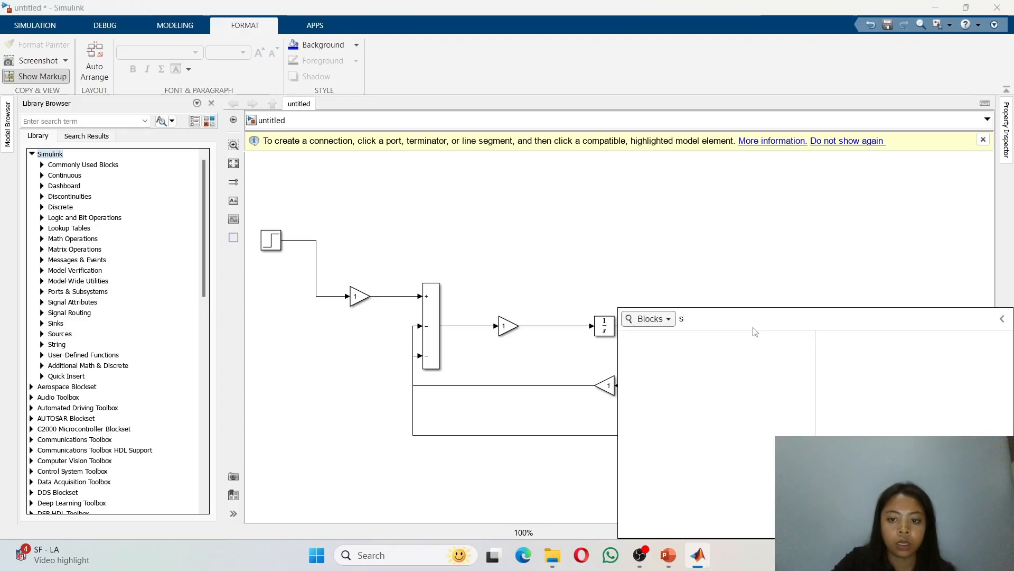
type("cope")
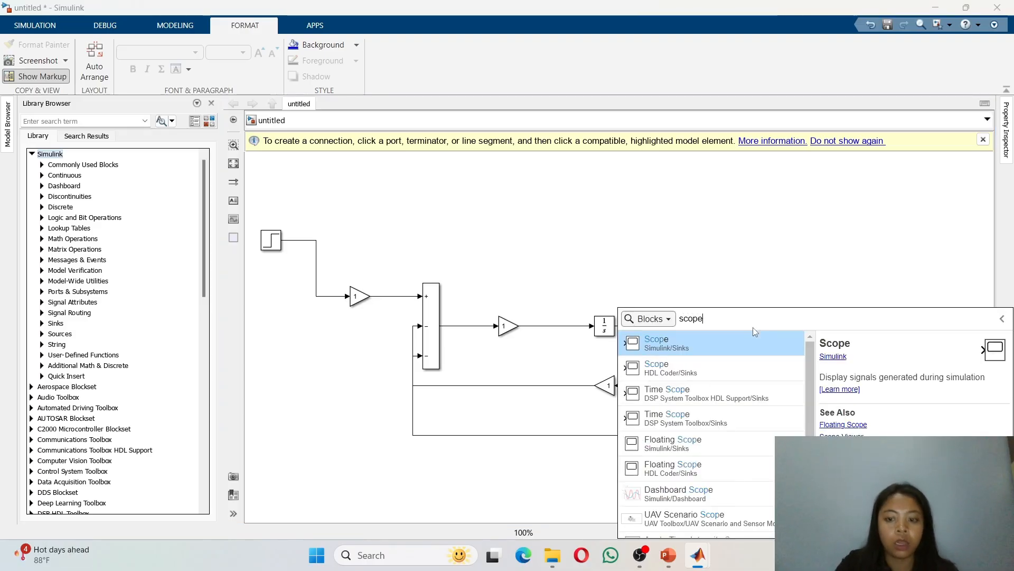
key("Return")
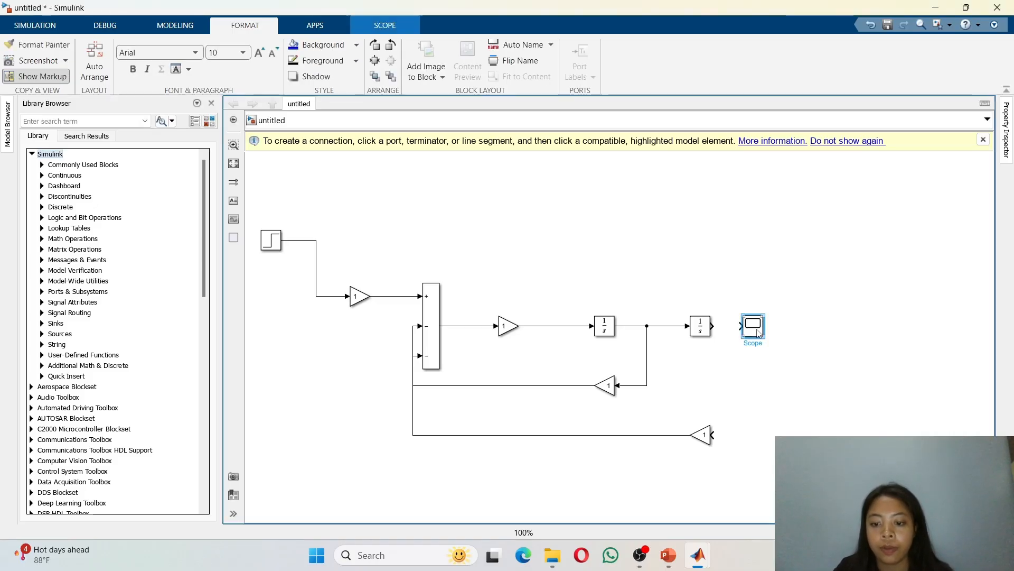
left_click_drag(757, 332, 777, 331)
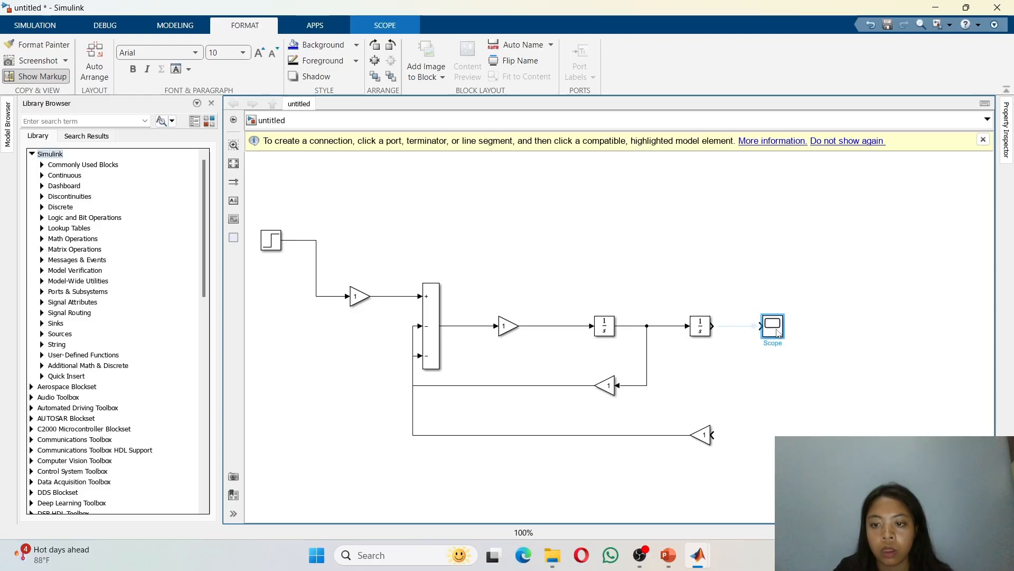
Step: Connect the second Integrator's output to the Scope, then run the simulation and view the Scope plot
left_click(717, 326)
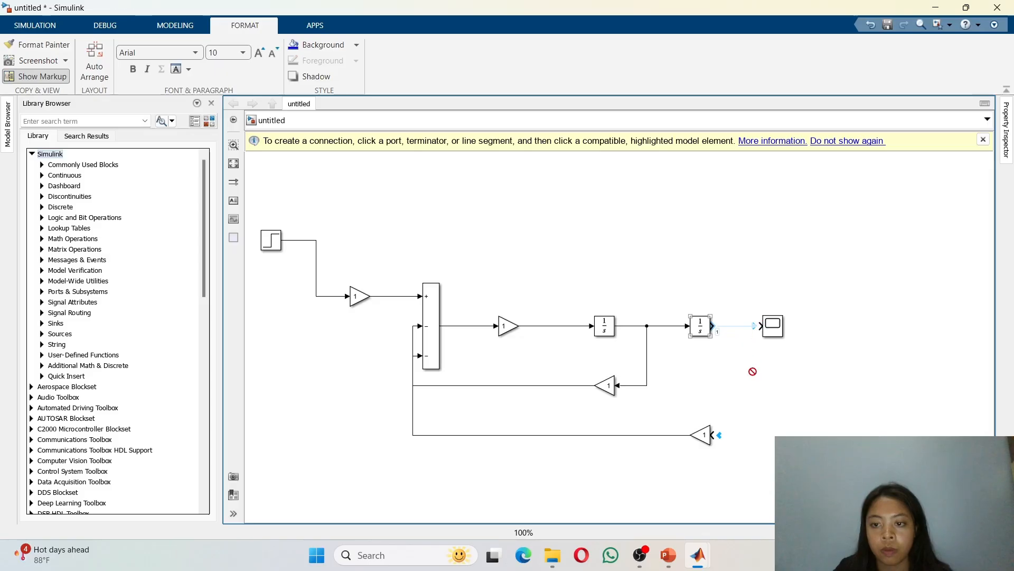
left_click(660, 307)
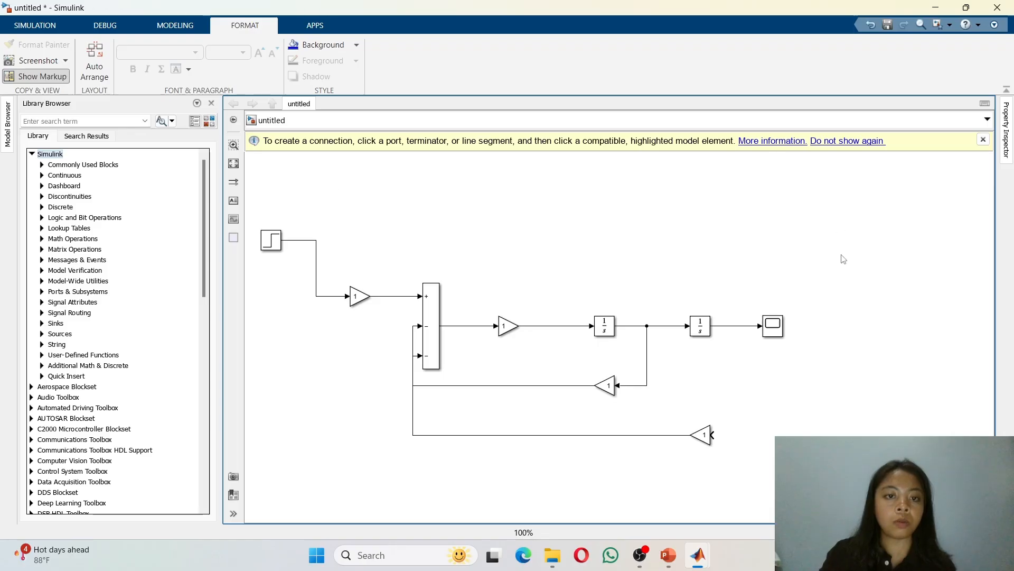
left_click(32, 30)
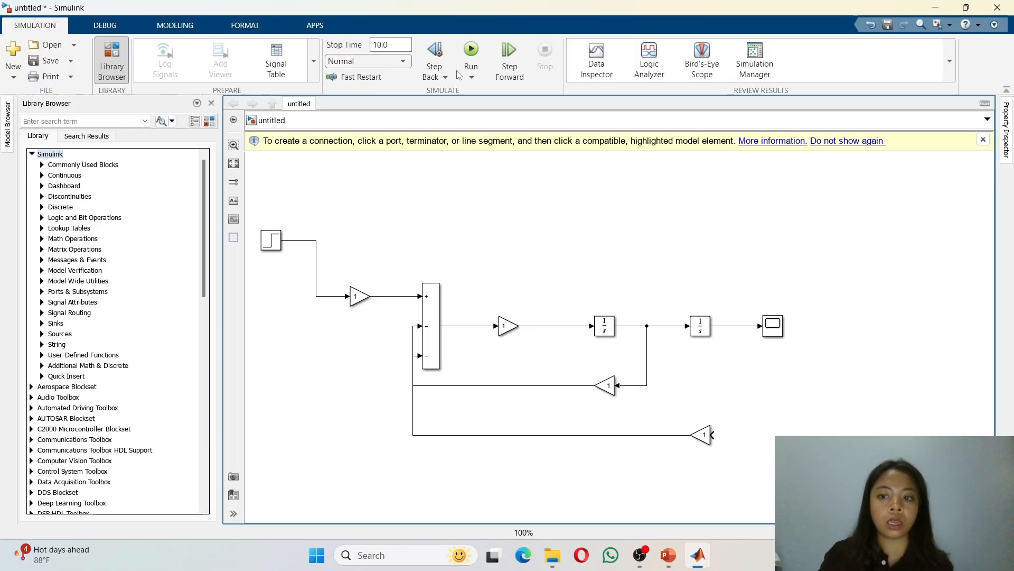
left_click(777, 332)
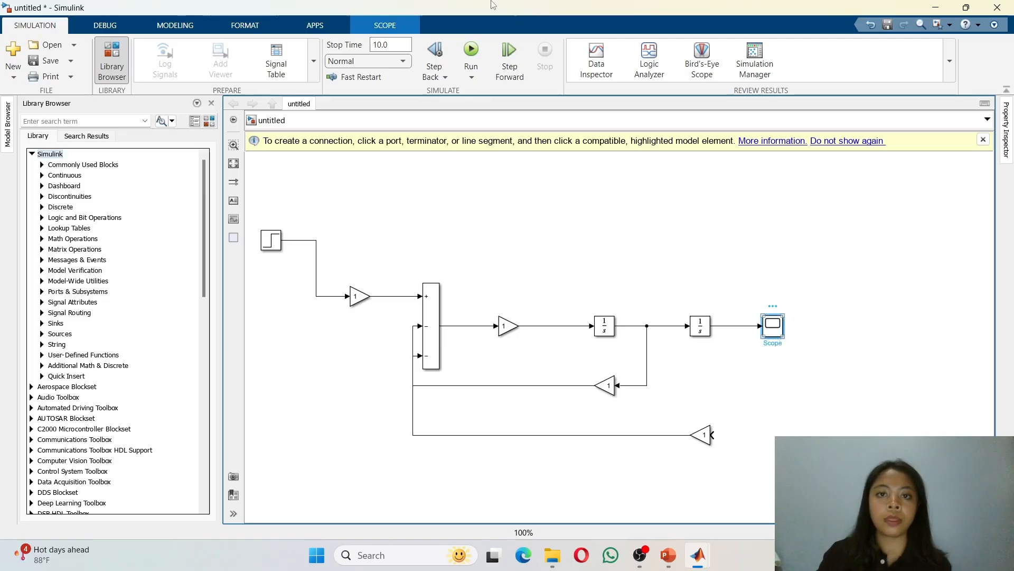
left_click(465, 56)
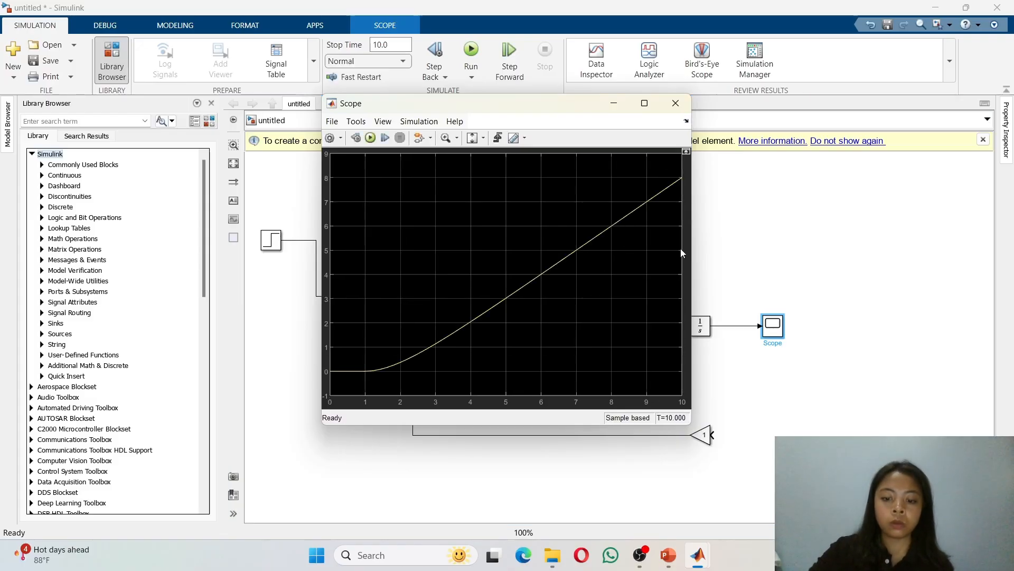
left_click(675, 103)
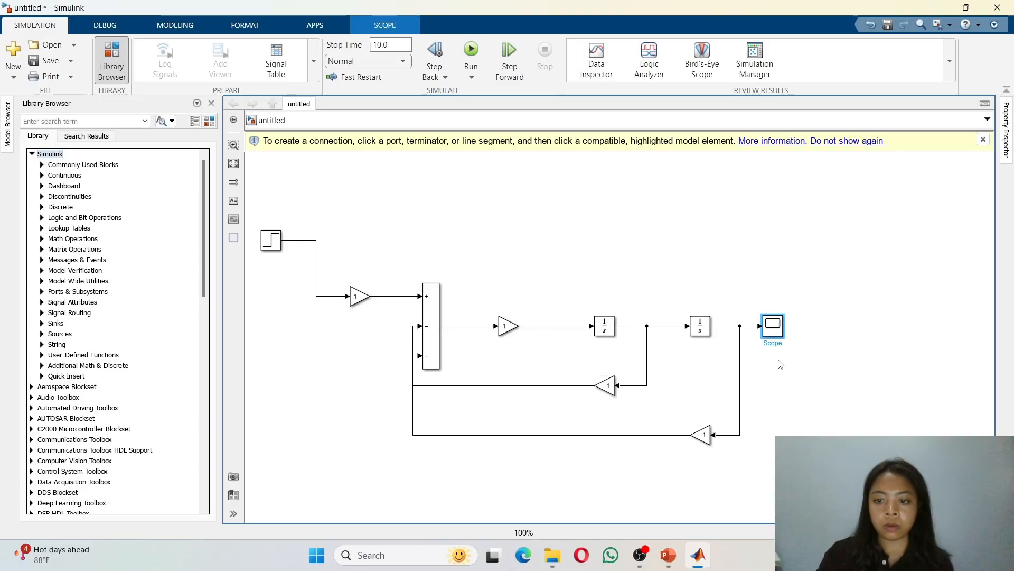
Step: Nudge the upper feedback Gain block slightly left to tidy the feedback line
scroll(781, 364, "down", 3)
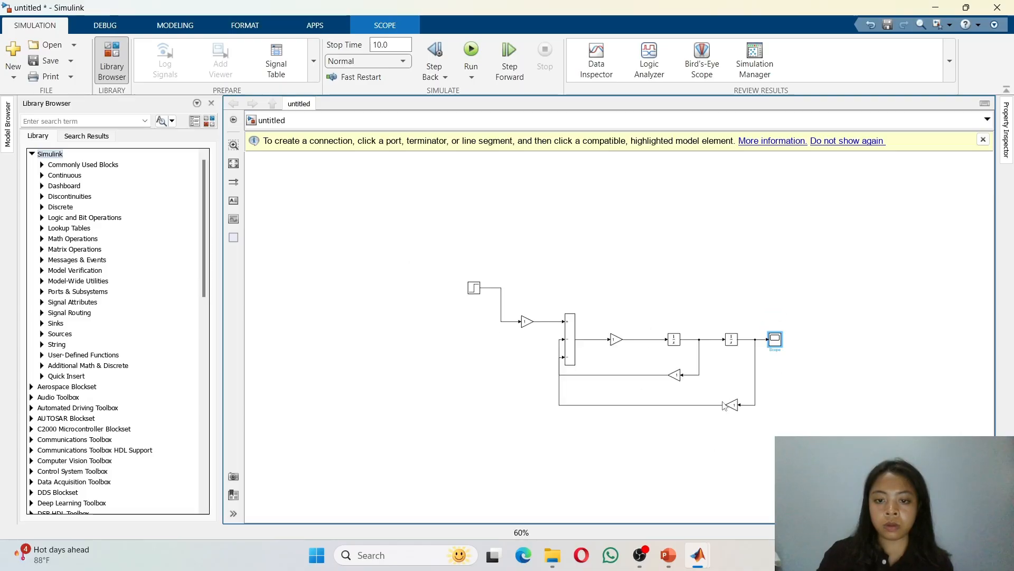
scroll(717, 413, "up", 5)
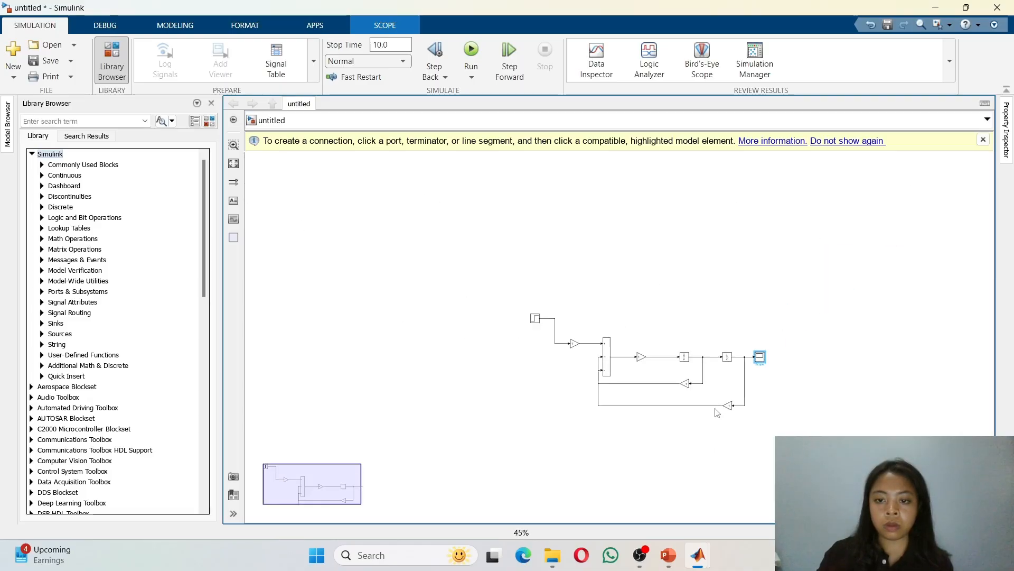
scroll(717, 413, "down", 3)
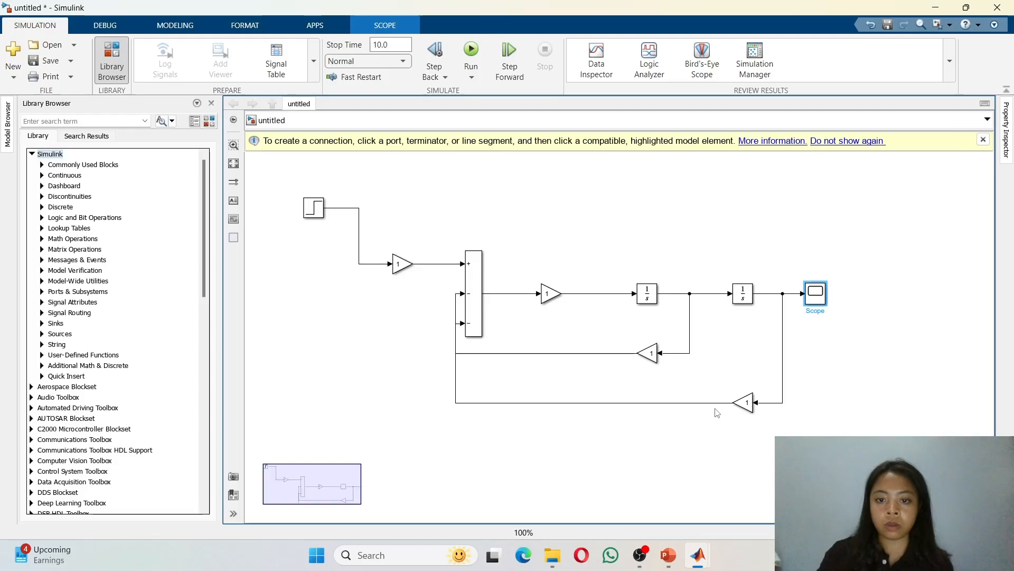
scroll(717, 410, "up", 1)
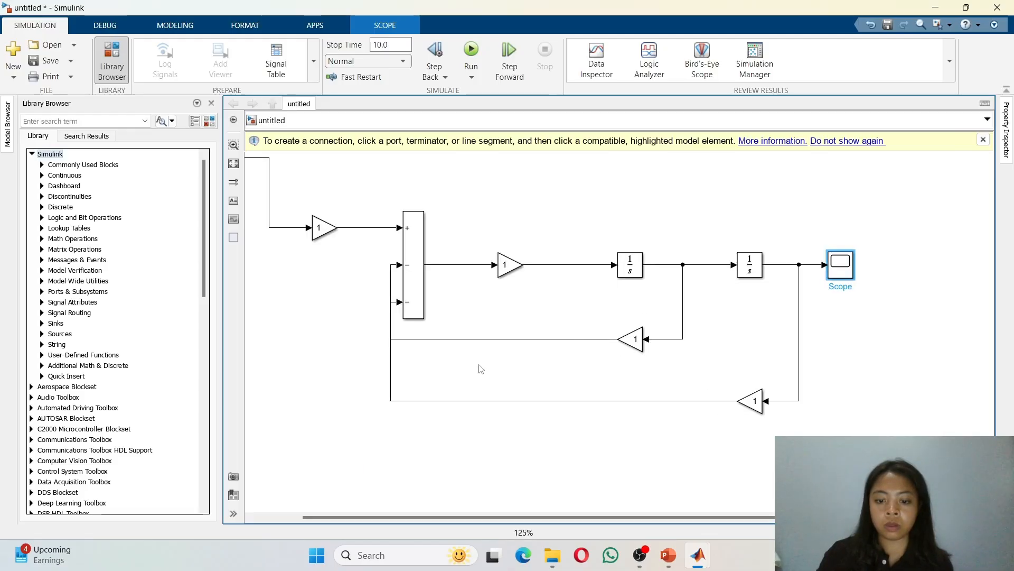
left_click(465, 366)
left_click(634, 343)
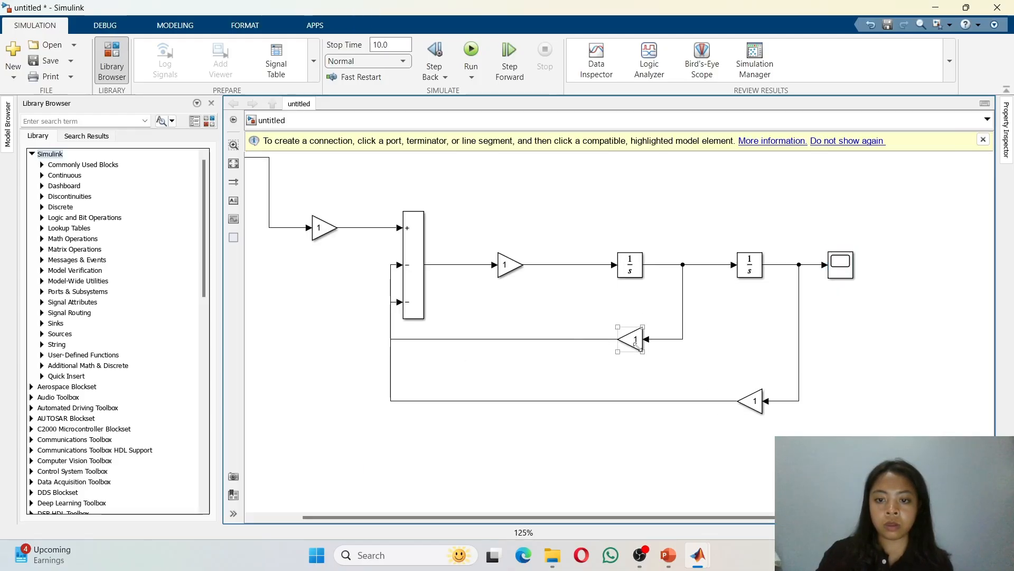
left_click_drag(636, 346, 630, 344)
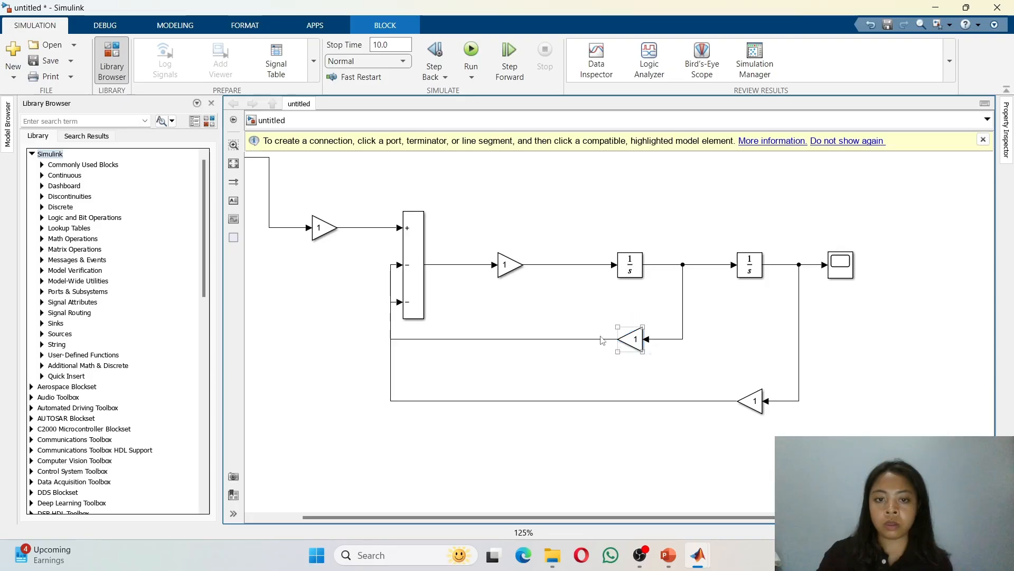
left_click(699, 208)
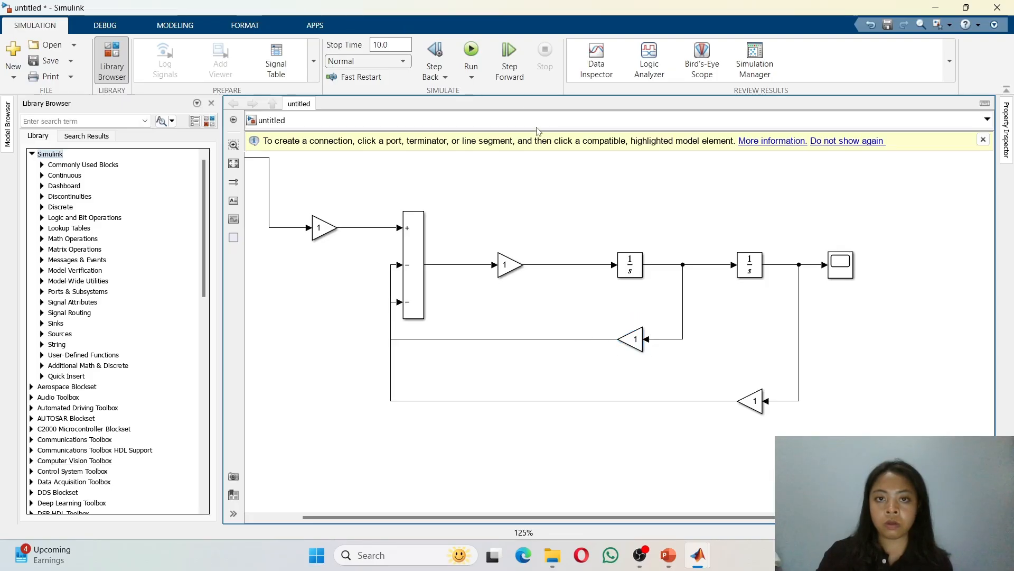
Step: Run the simulation again and open the Scope to examine the response
left_click(470, 49)
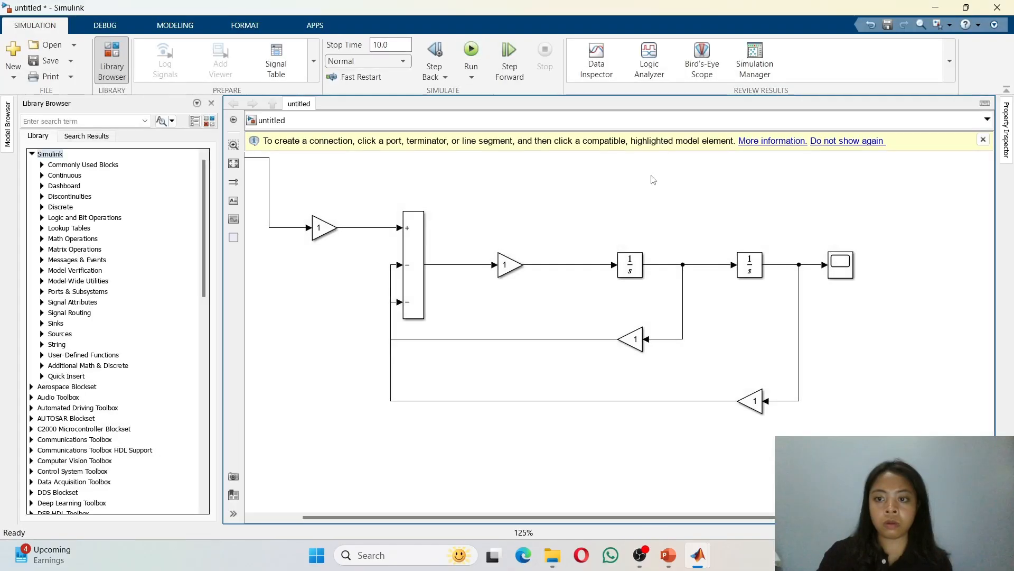
left_click(847, 257)
double_click(847, 257)
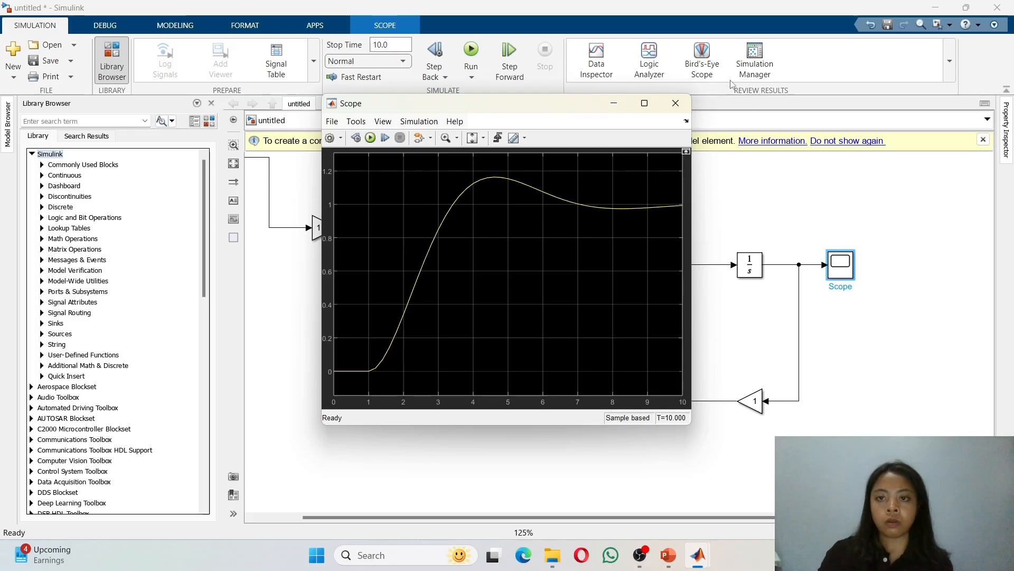
left_click(676, 105)
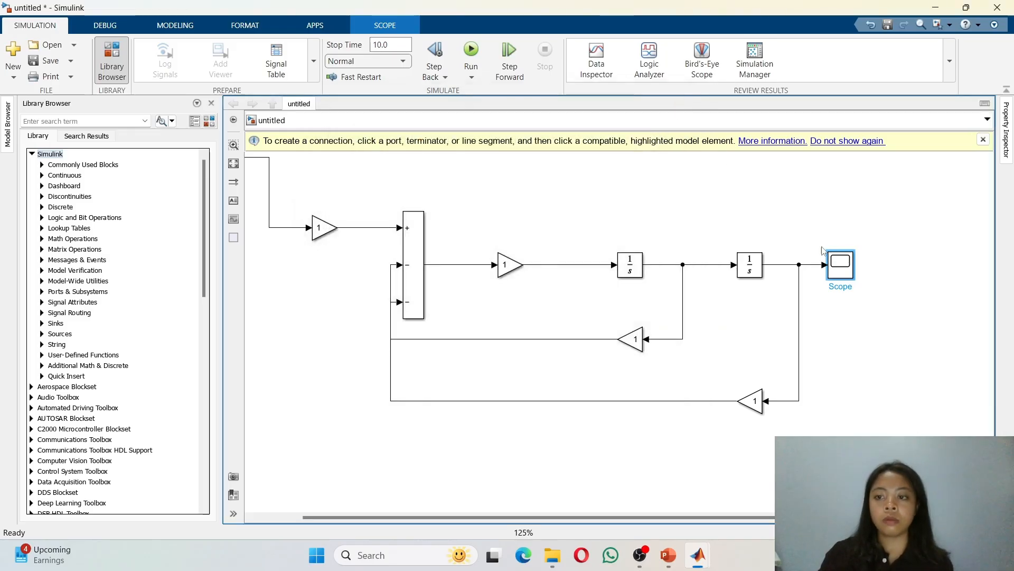
double_click(845, 271)
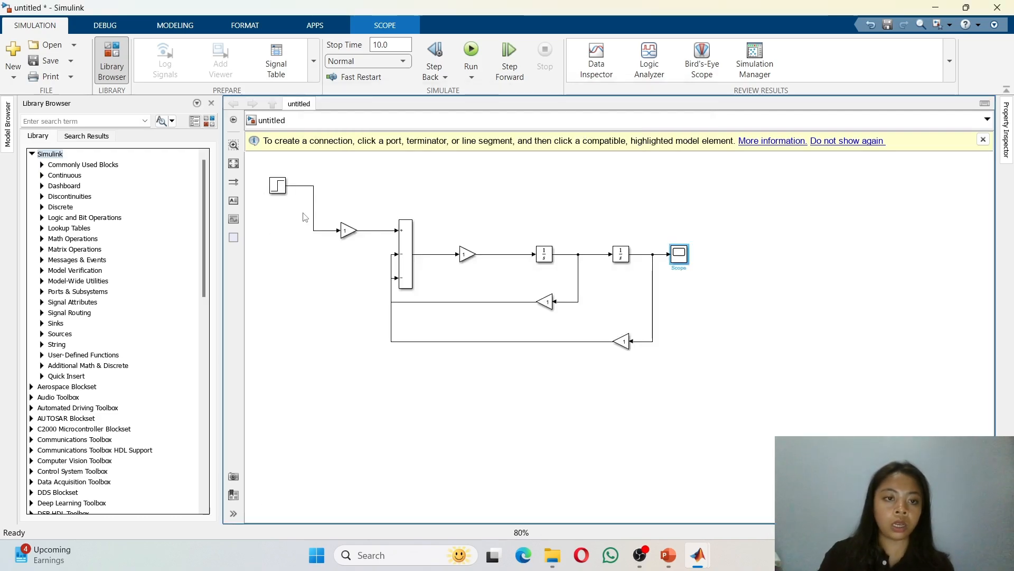
Step: Compare the Simulink model against the reference block diagram in the PowerPoint slide
left_click(277, 187)
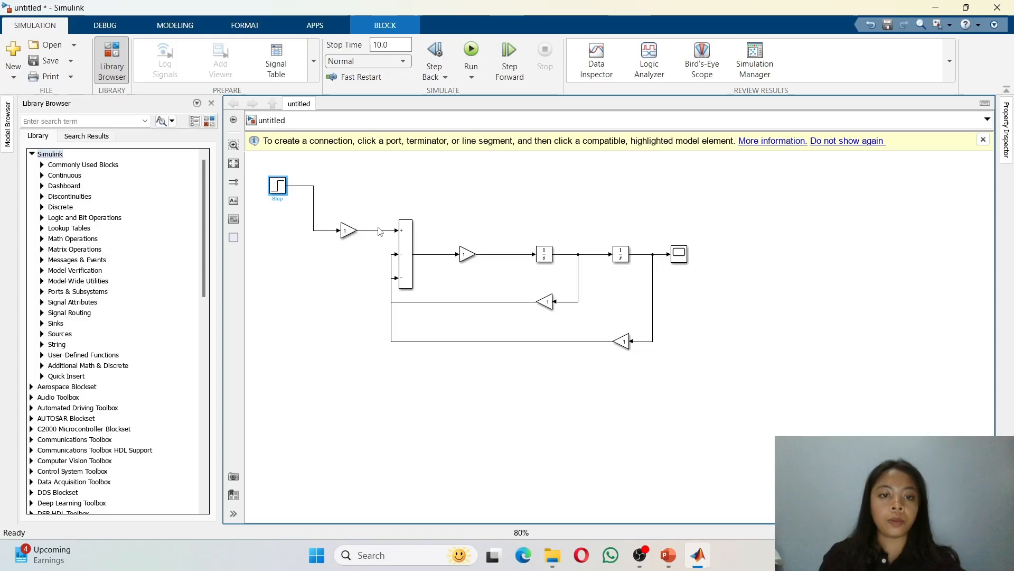
left_click(406, 245)
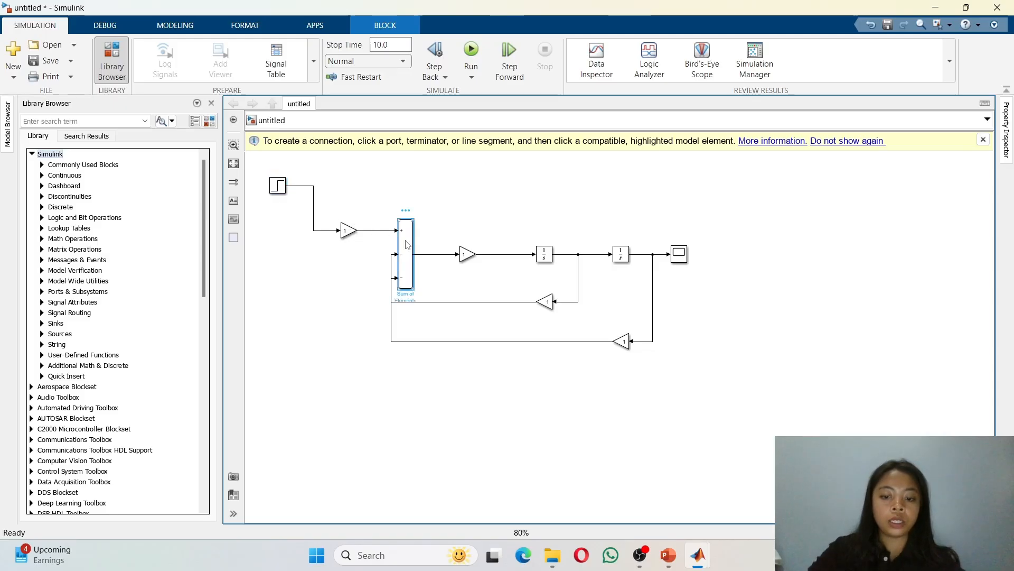
left_click(348, 231)
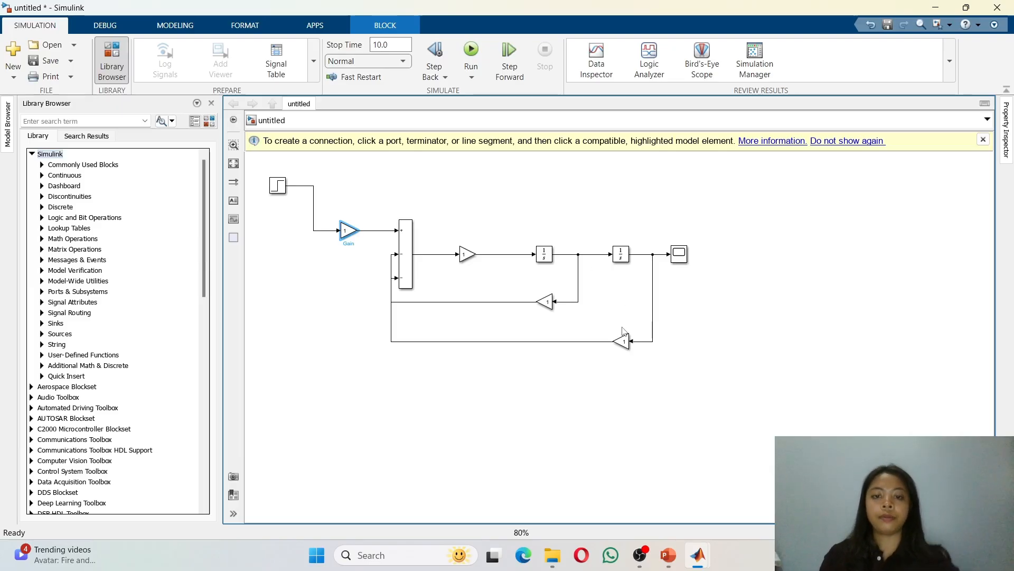
key("alt+Tab")
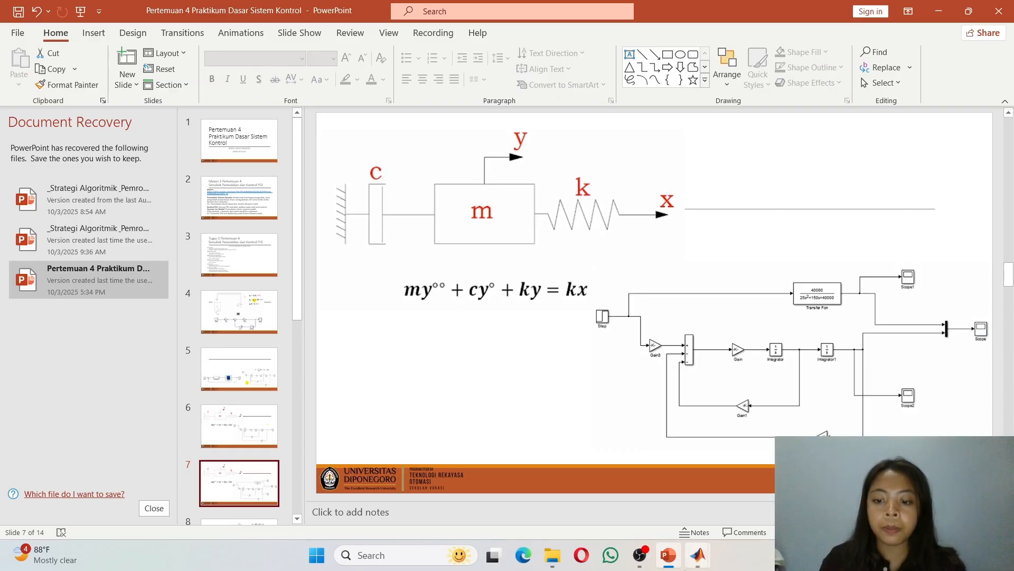
left_click(698, 554)
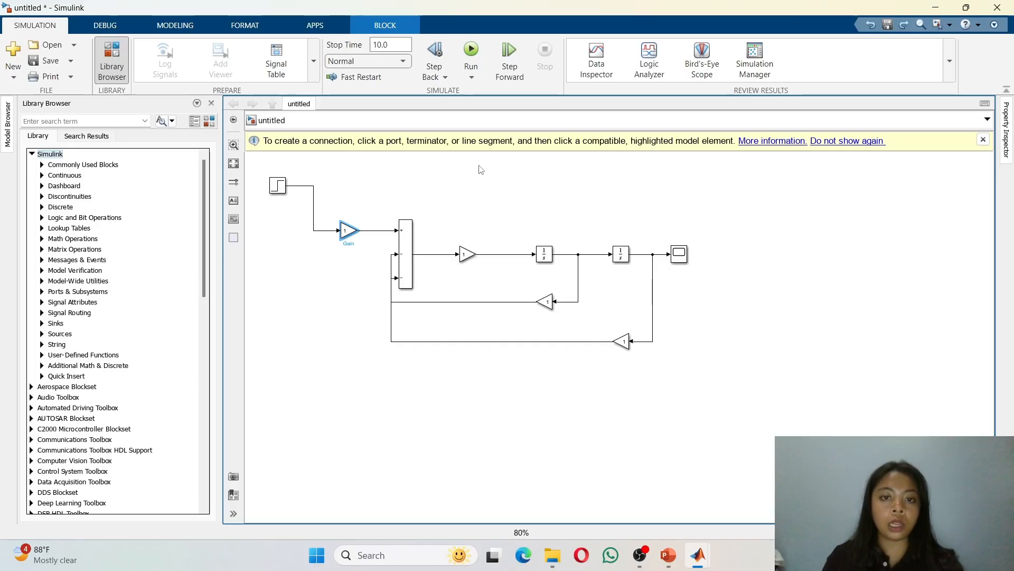
Step: Add a Transfer Fcn block above the model and connect the Step output to its input
double_click(545, 191)
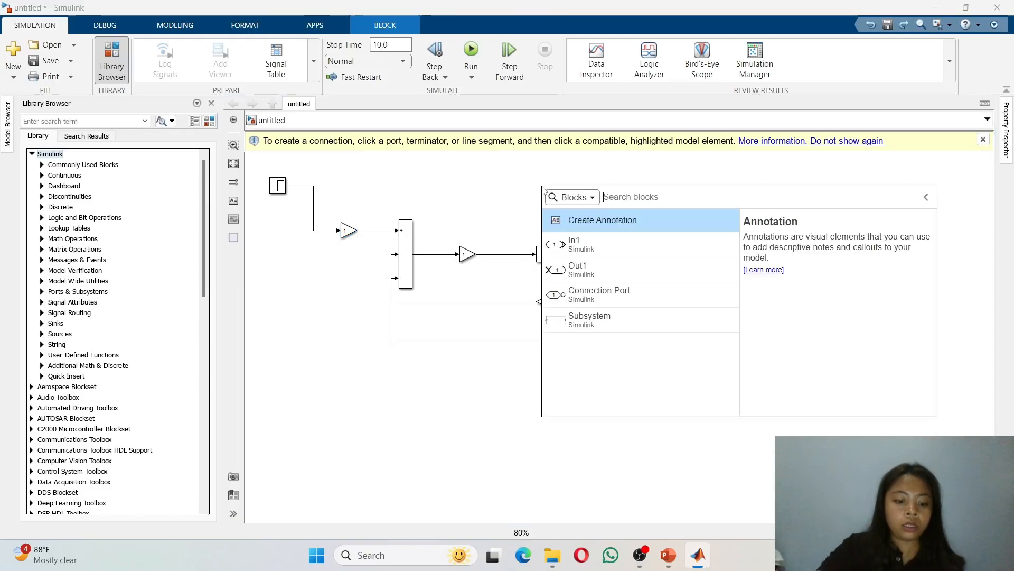
type("t")
type("an")
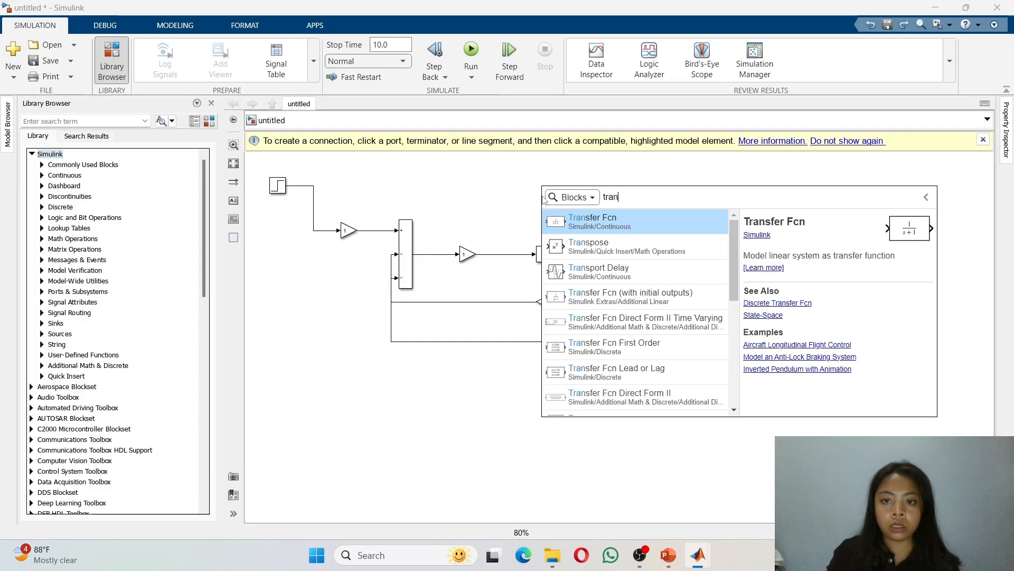
left_click(622, 228)
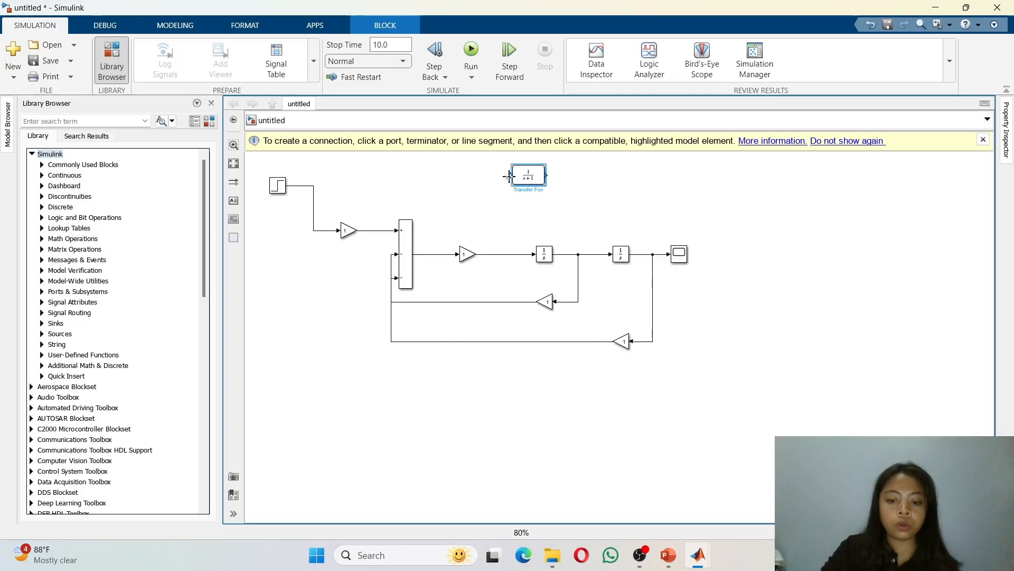
left_click_drag(508, 176, 299, 186)
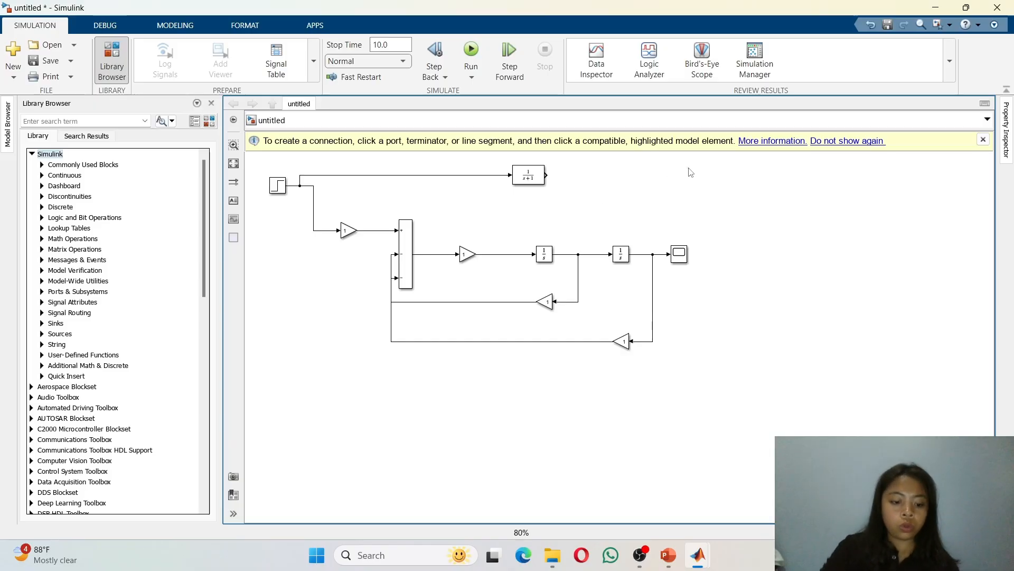
Step: Add a To Workspace block at the upper right of the model
type("to")
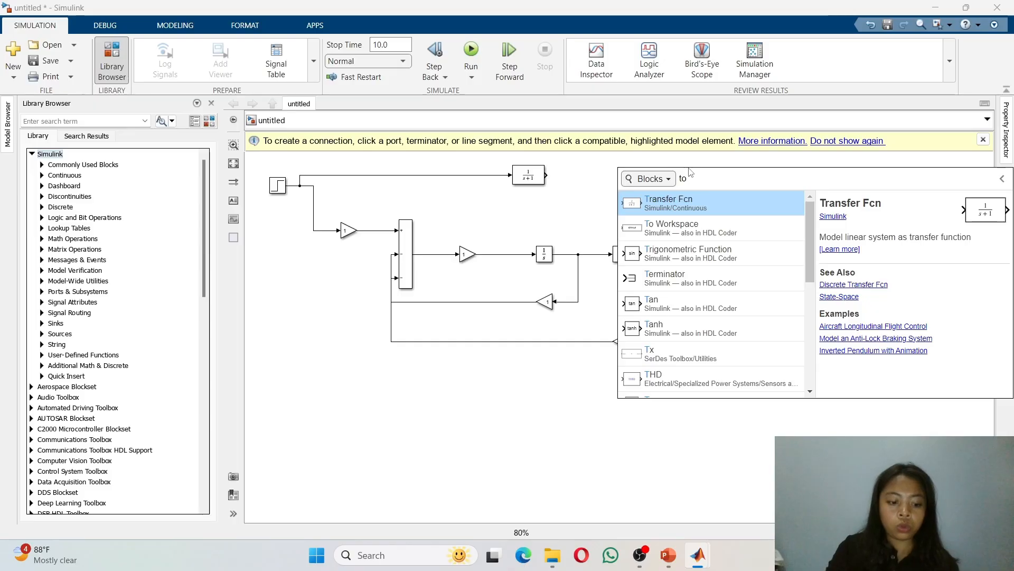
type(" w")
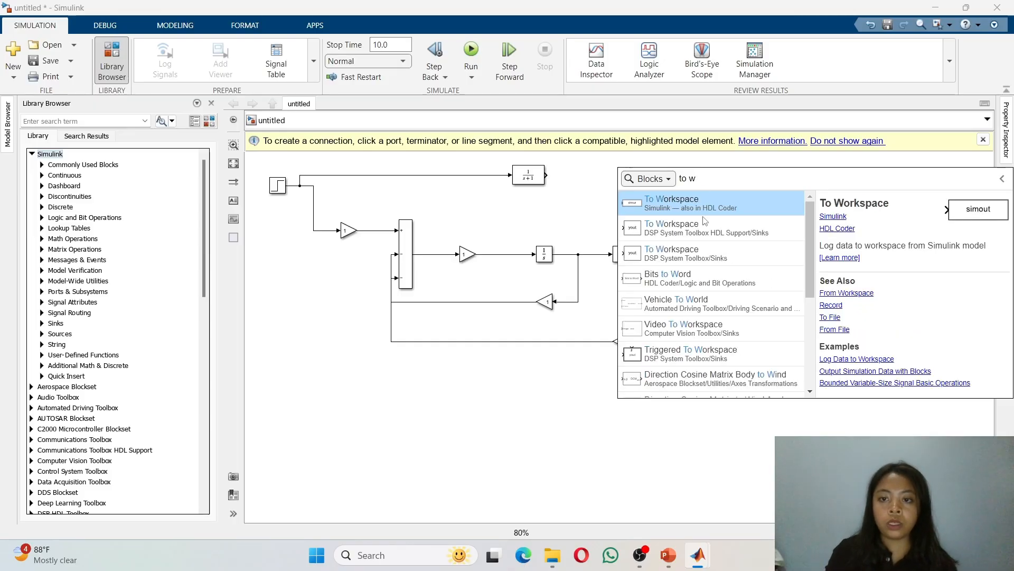
left_click(703, 217)
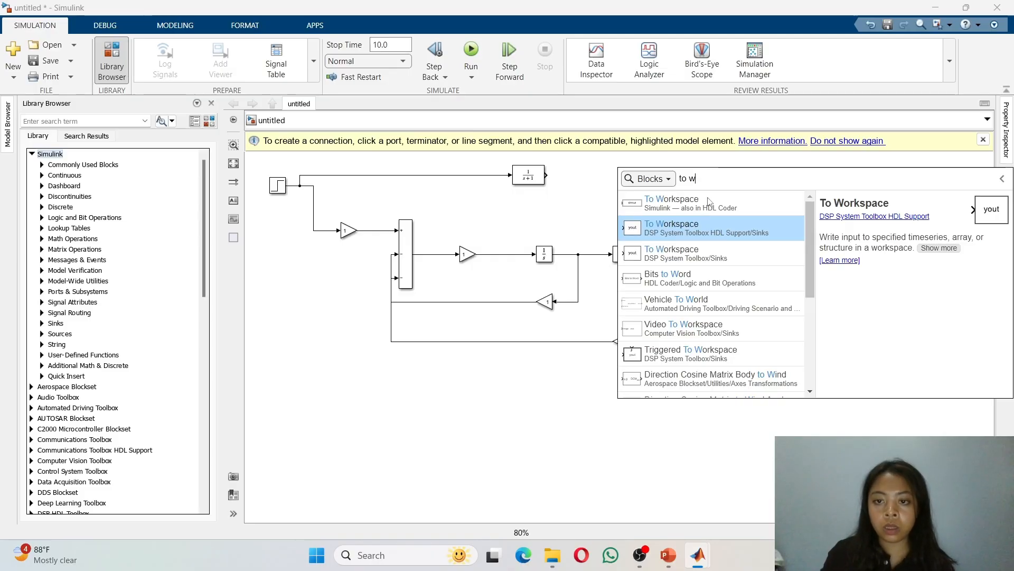
left_click(708, 202)
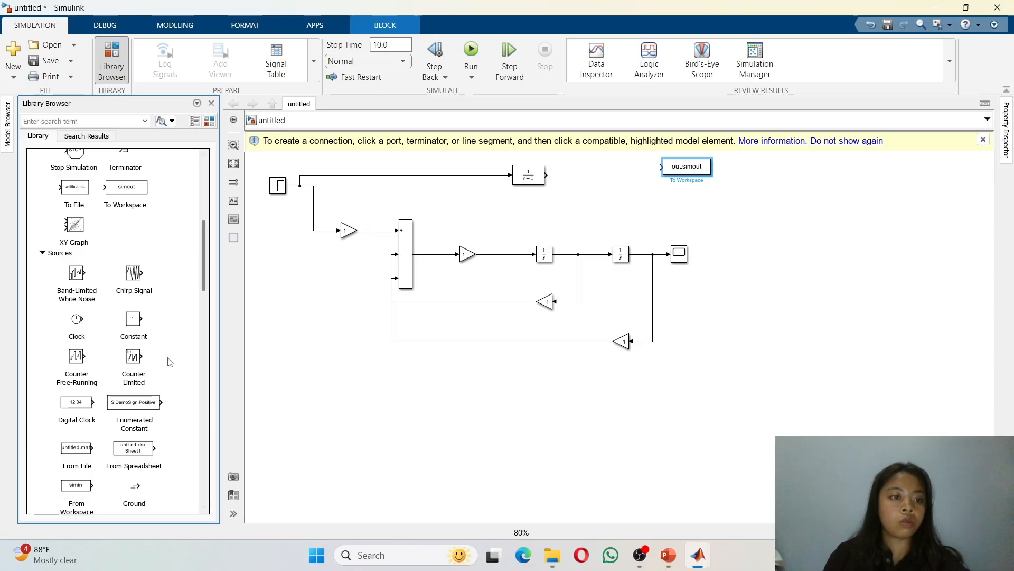
Step: Add a Mux block from the Signal Routing library below the To Workspace block
scroll(140, 323, "up", 3)
scroll(140, 322, "up", 3)
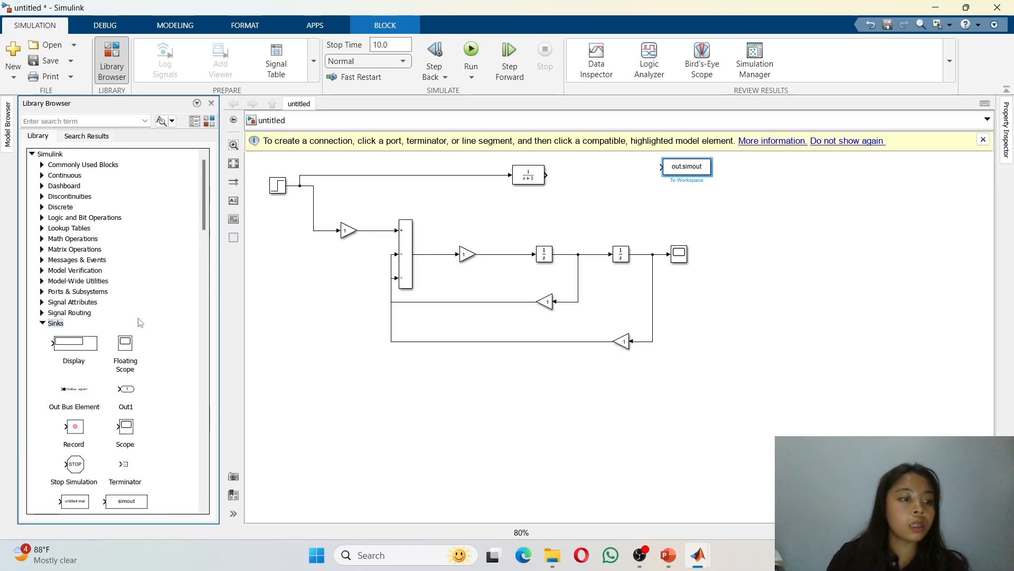
left_click(79, 314)
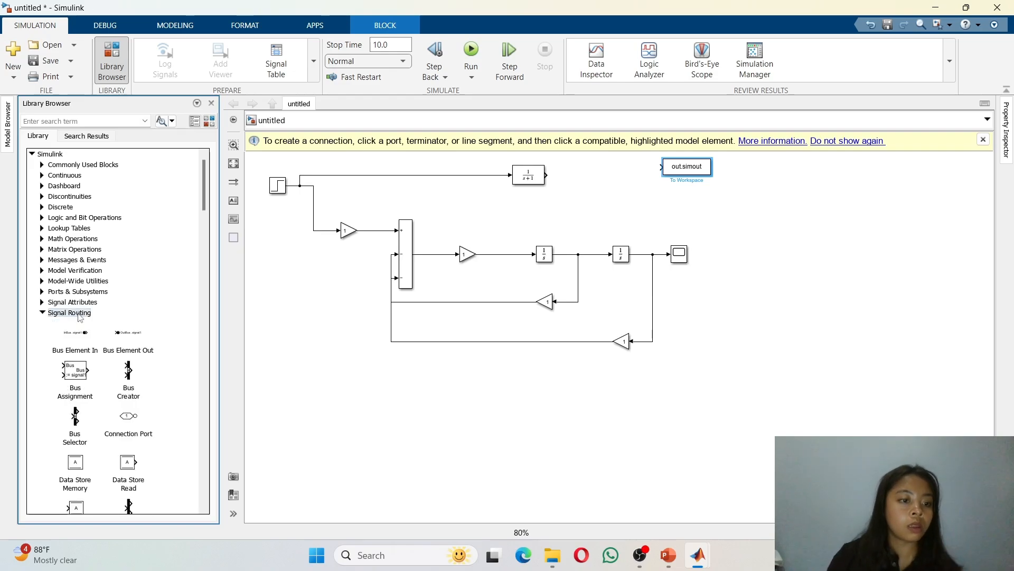
scroll(129, 382, "down", 8)
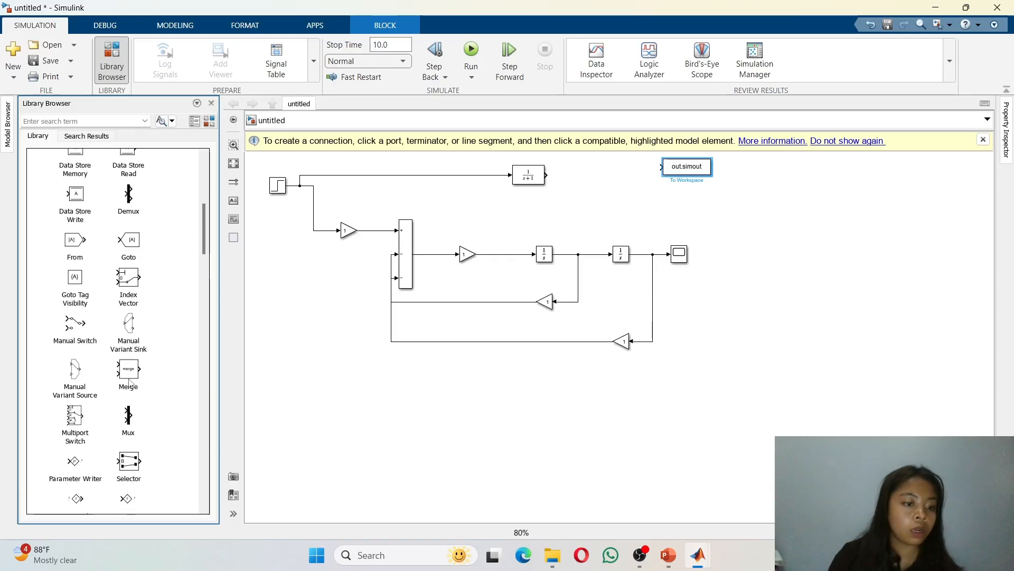
scroll(131, 383, "down", 1)
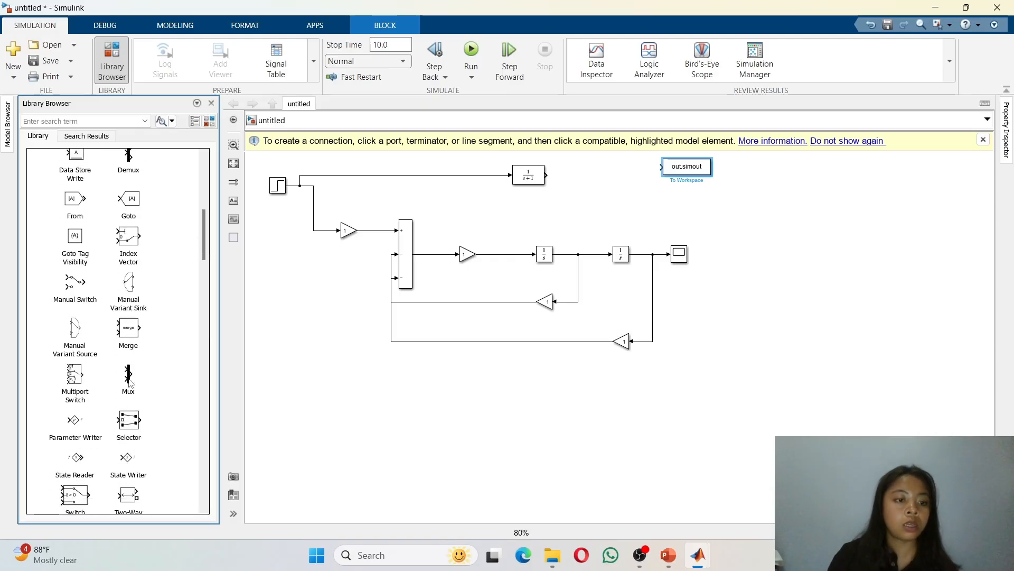
left_click_drag(130, 382, 667, 205)
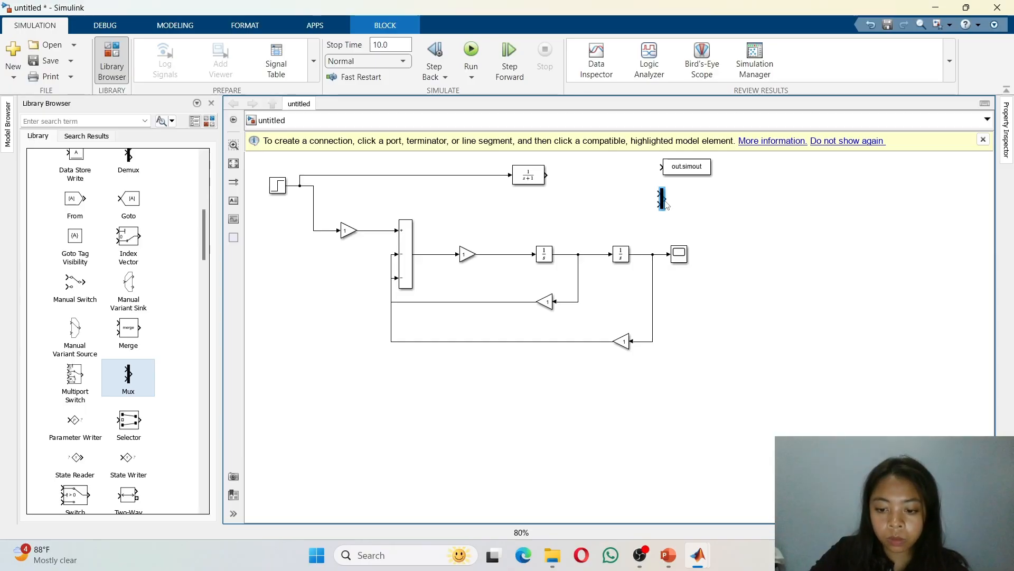
left_click_drag(670, 204, 693, 215)
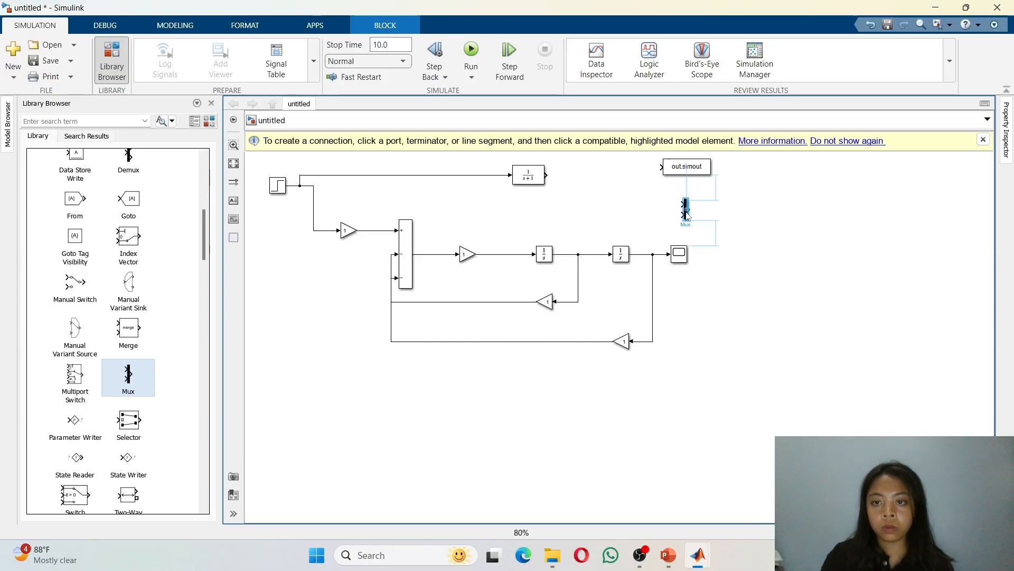
Step: Shift the Transfer Fcn and To Workspace blocks slightly left
left_click_drag(689, 172, 689, 162)
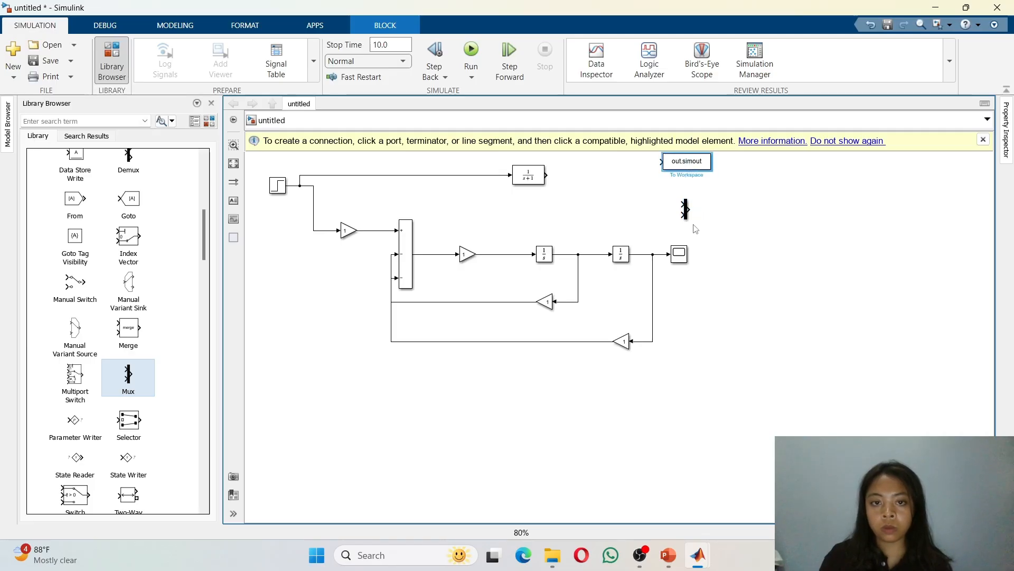
left_click(548, 175)
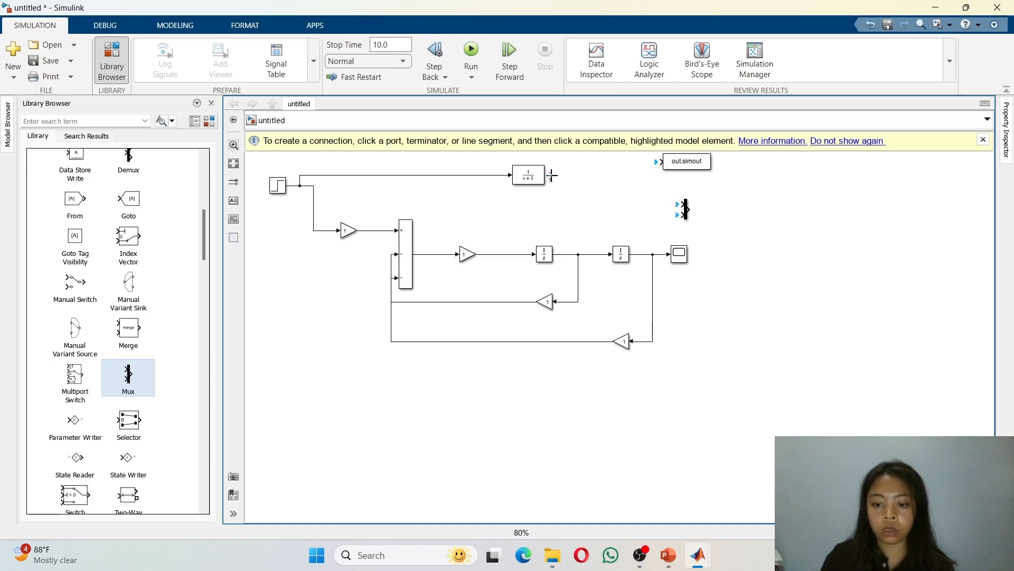
left_click_drag(672, 167, 639, 167)
left_click_drag(544, 171, 538, 171)
left_click_drag(643, 172, 633, 167)
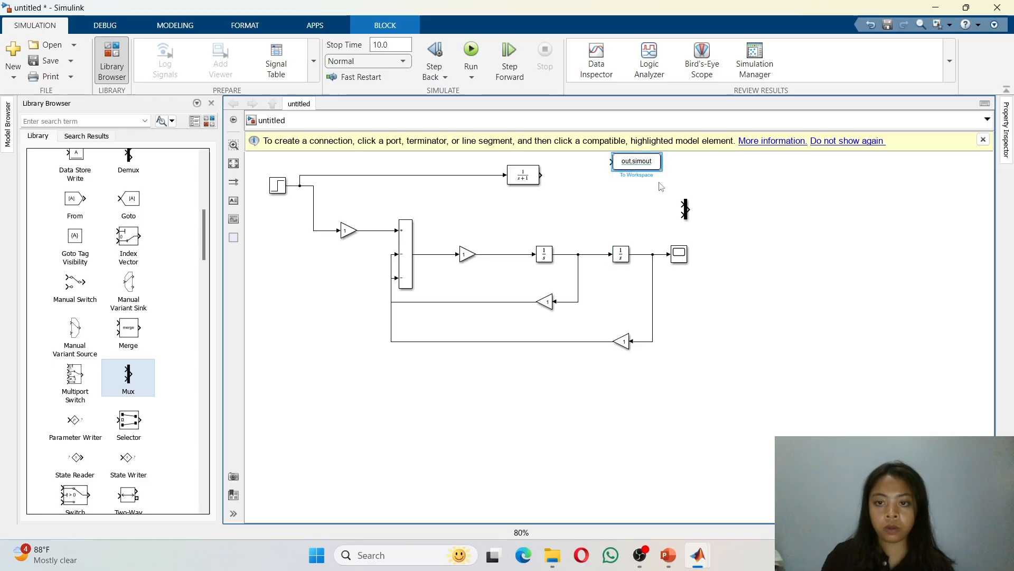
Step: Try moving the Mux block further left
left_click_drag(688, 207, 648, 210)
left_click(686, 208)
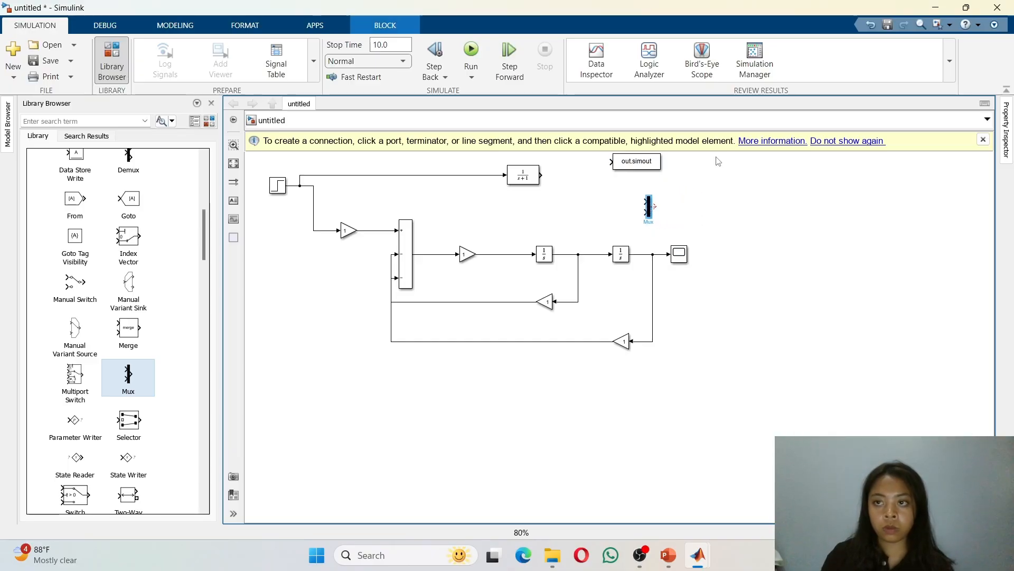
left_click(871, 24)
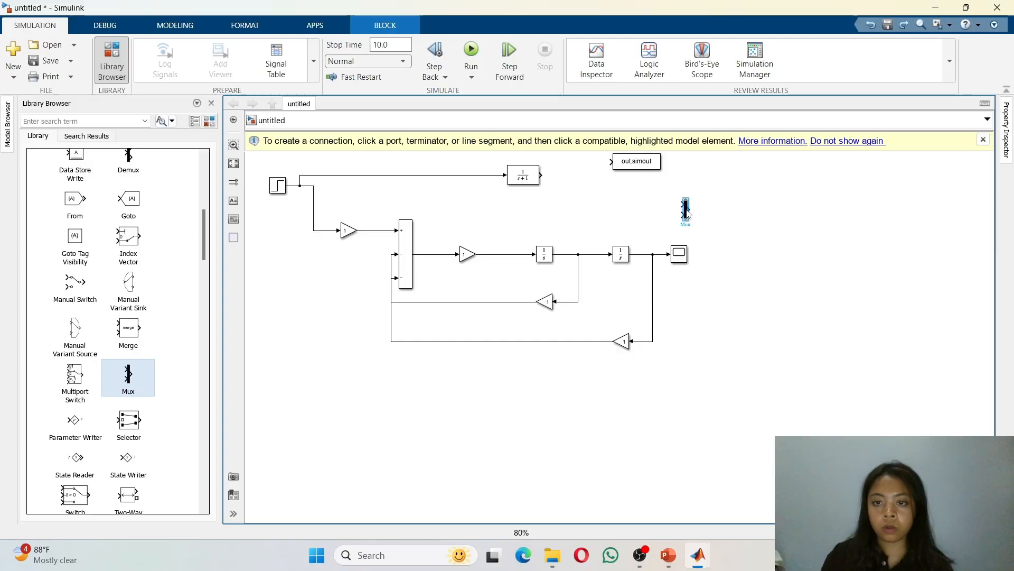
left_click_drag(687, 212, 643, 204)
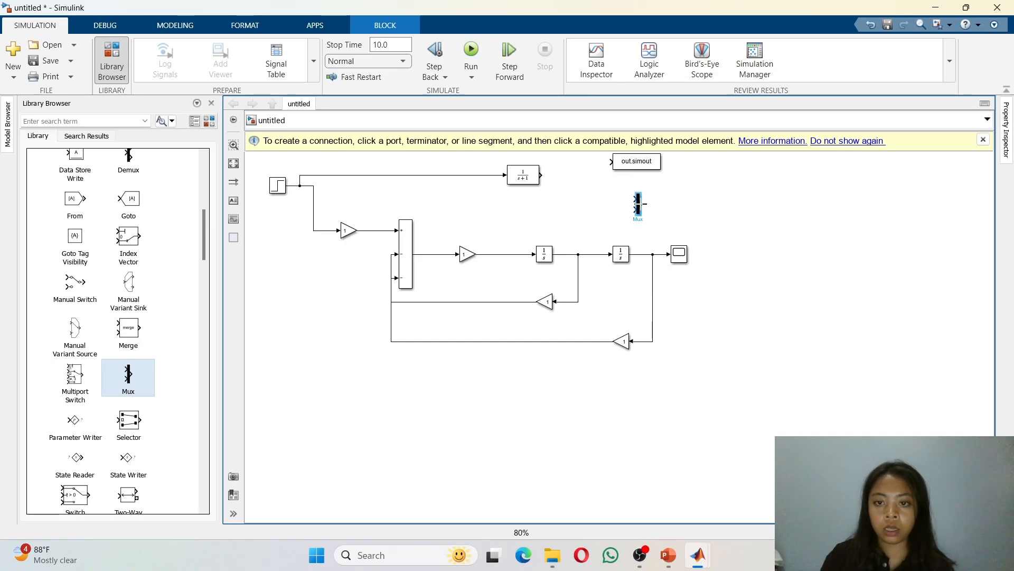
left_click(646, 203)
left_click(631, 198)
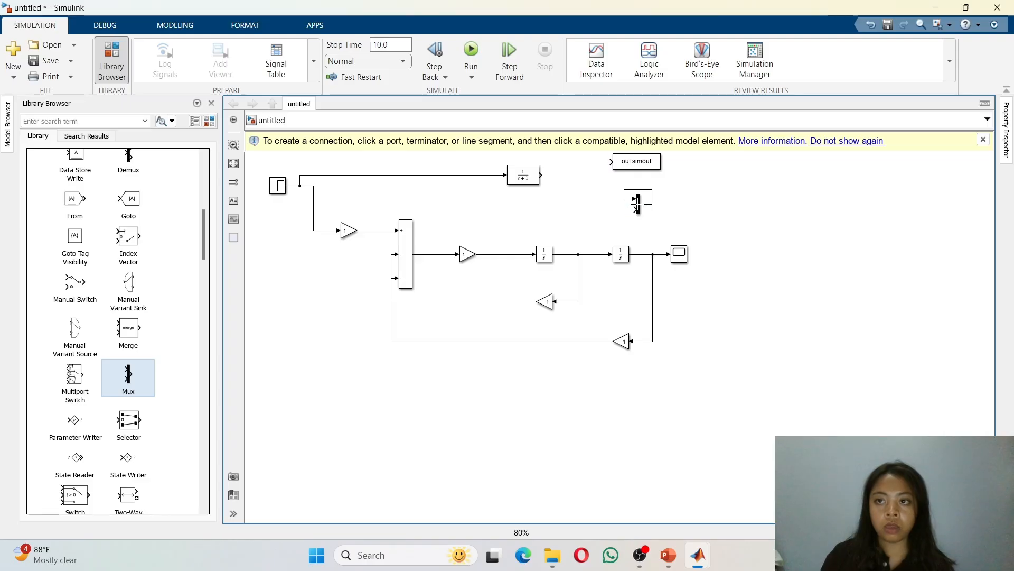
left_click(870, 25)
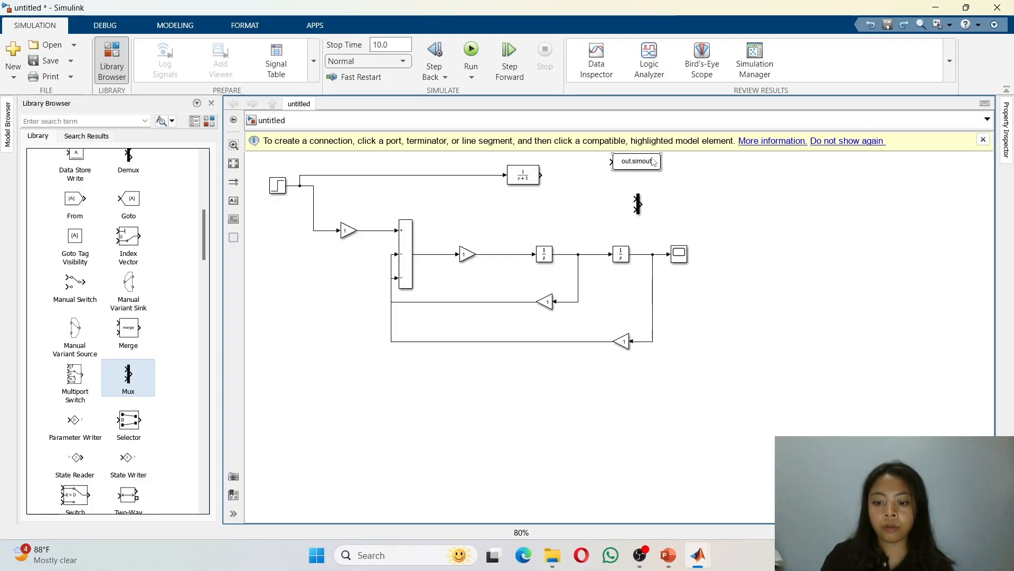
Step: Shift the To Workspace block slightly right and place the Mux just below it
left_click_drag(654, 165, 668, 162)
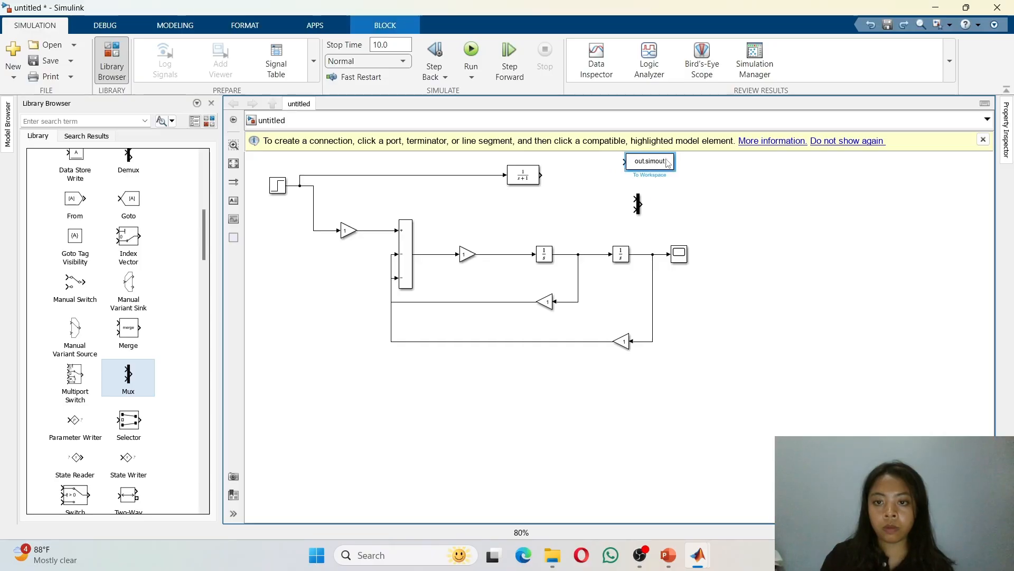
left_click(637, 204)
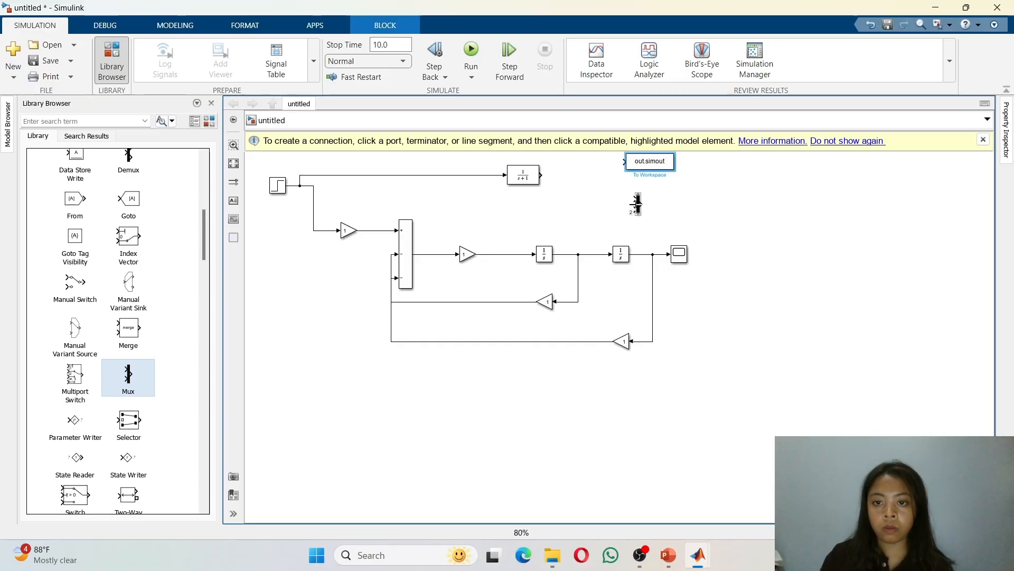
left_click_drag(639, 209, 667, 210)
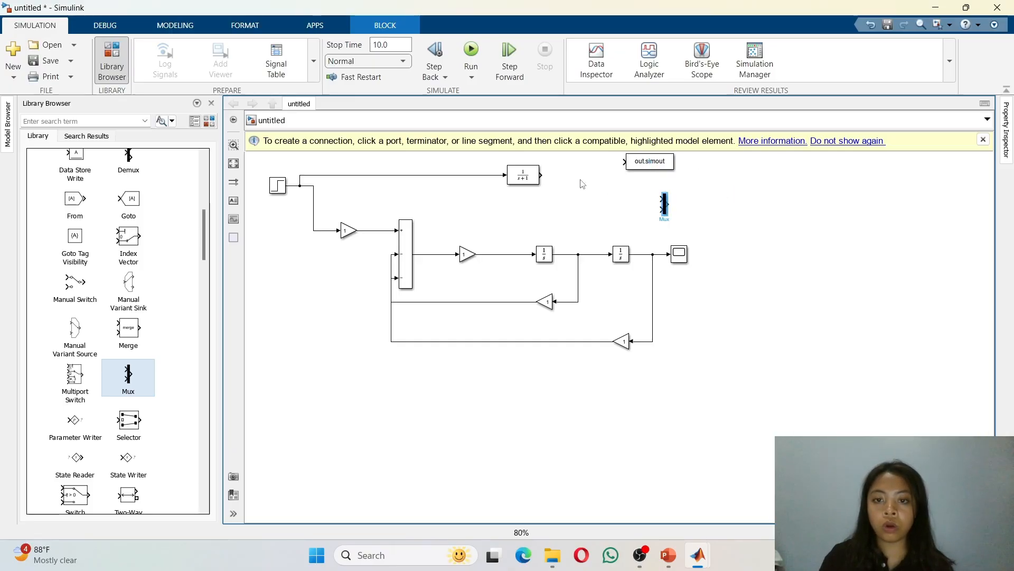
Step: Connect the Transfer Fcn output and the second Integrator's output line to the two Mux inputs
left_click_drag(542, 175, 658, 197)
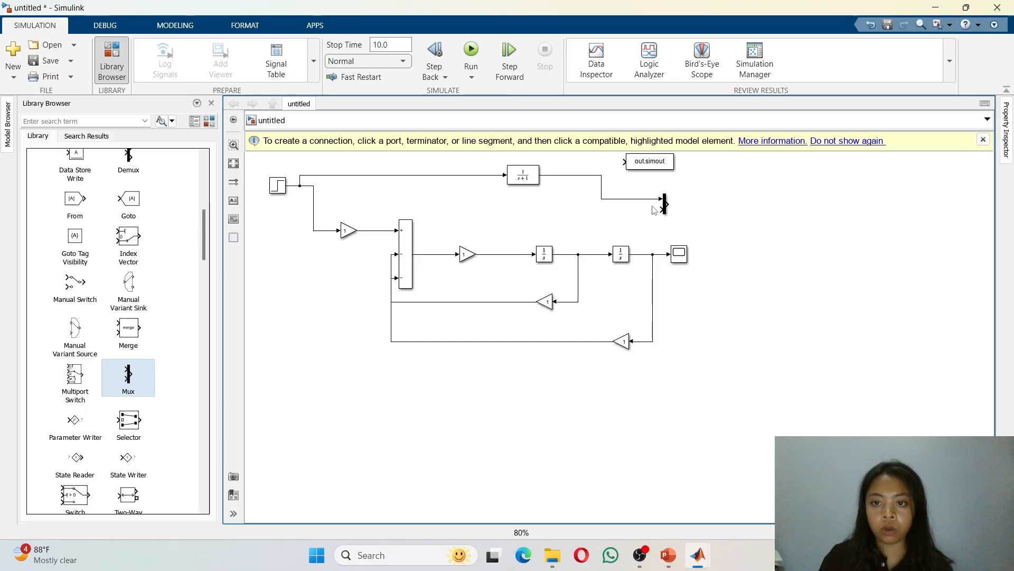
left_click_drag(662, 210, 653, 259)
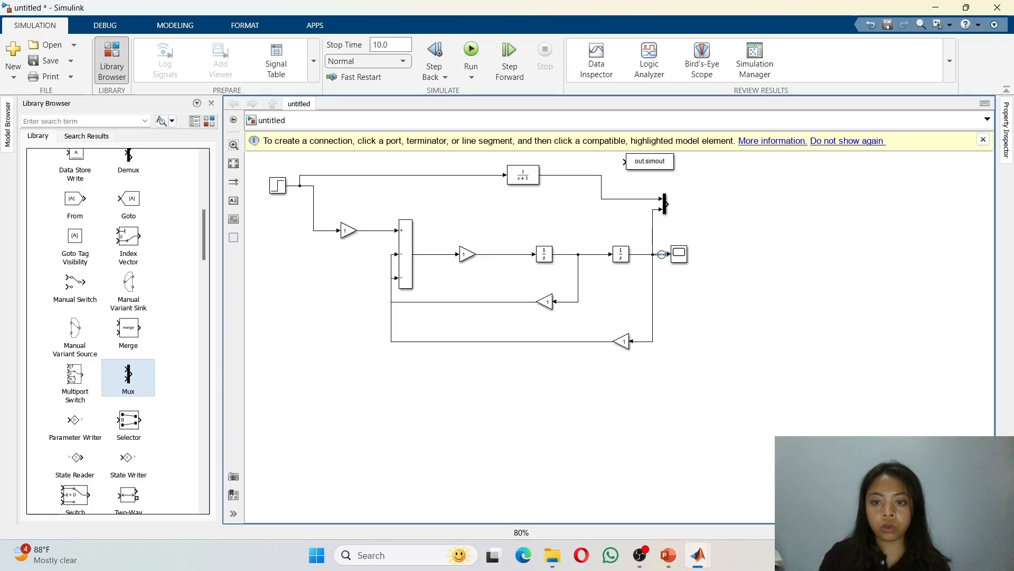
Step: Reroute the Scope to the Mux: delete its old input line, move it right of the Mux and connect it
left_click(663, 254)
key("Delete")
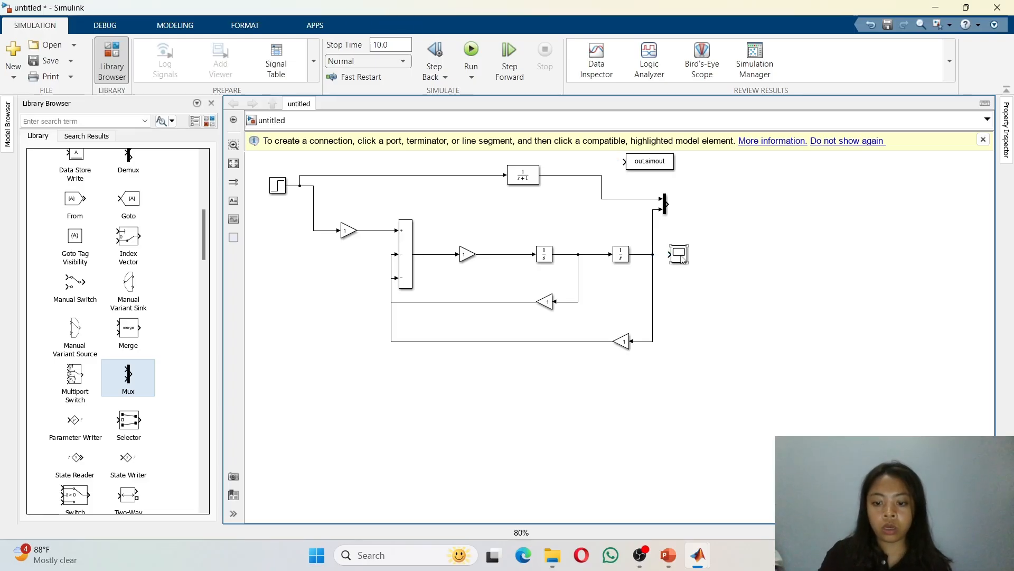
left_click_drag(682, 258, 728, 211)
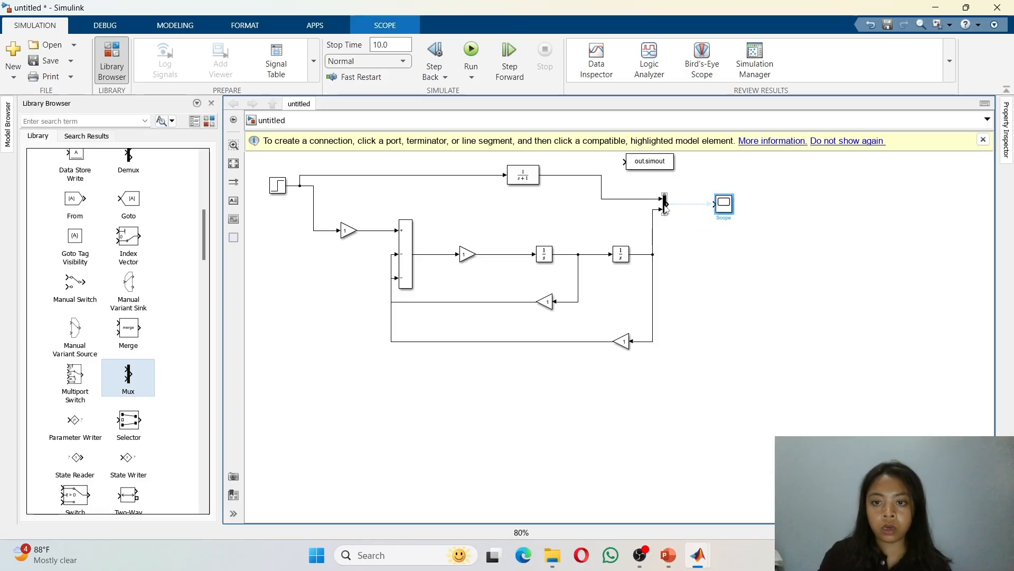
left_click_drag(667, 204, 718, 204)
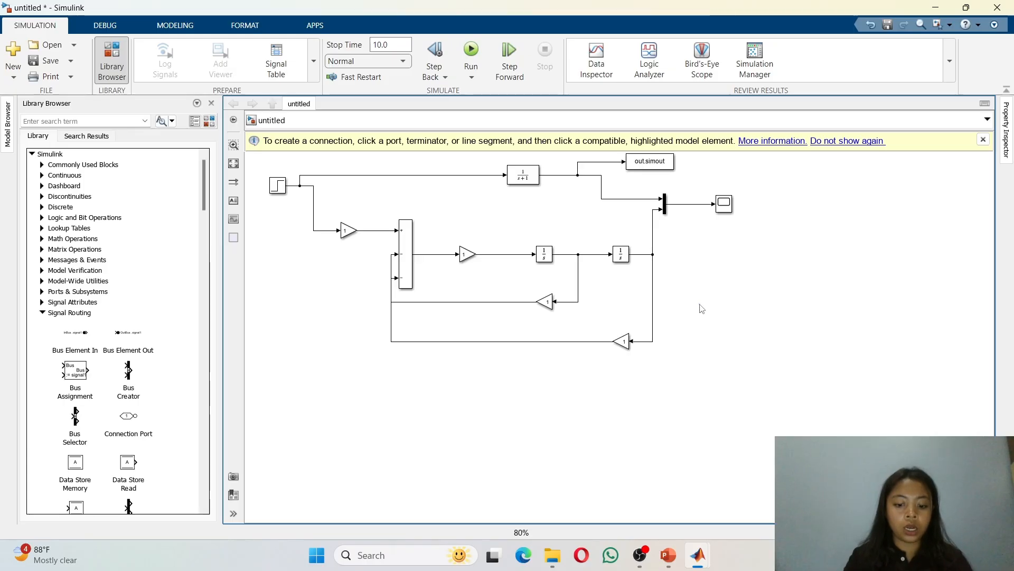
Step: Add another To Workspace block to the right of the feedback loop, below the Scope
double_click(702, 309)
type("work")
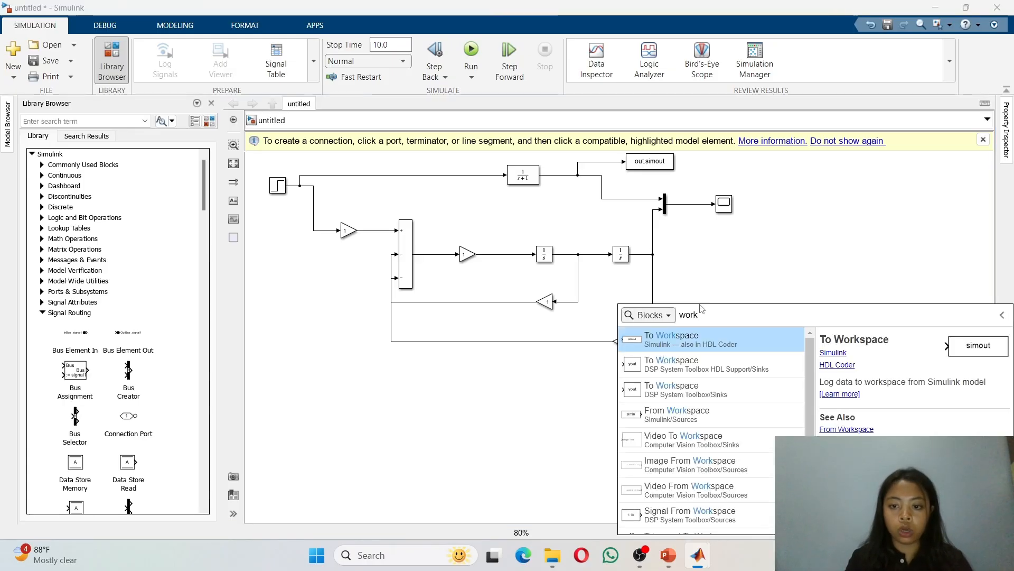
left_click(690, 342)
left_click(710, 306)
left_click_drag(709, 304, 719, 301)
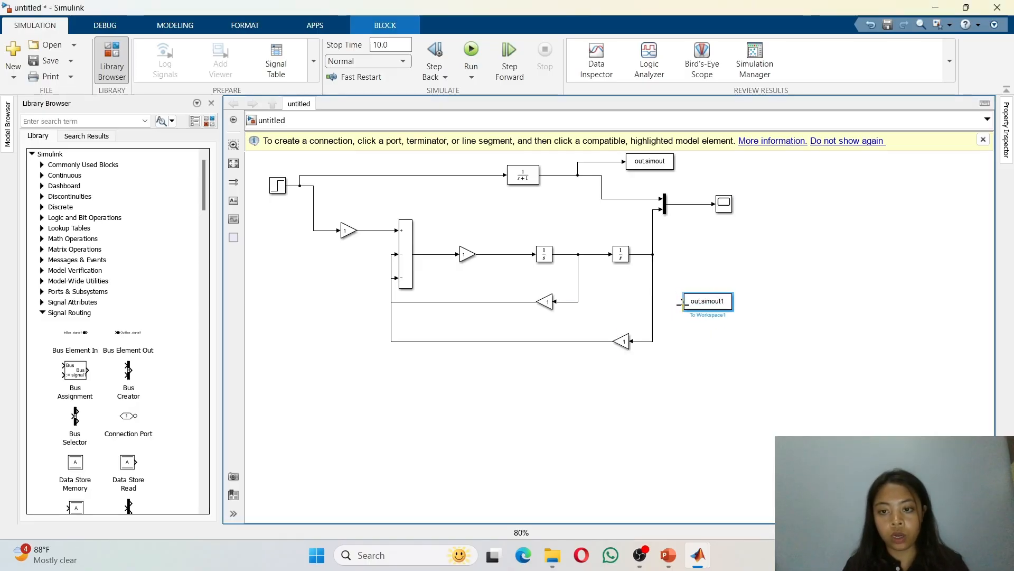
Step: Connect the new To Workspace block's input to the second Integrator's output line
left_click_drag(682, 304, 639, 258)
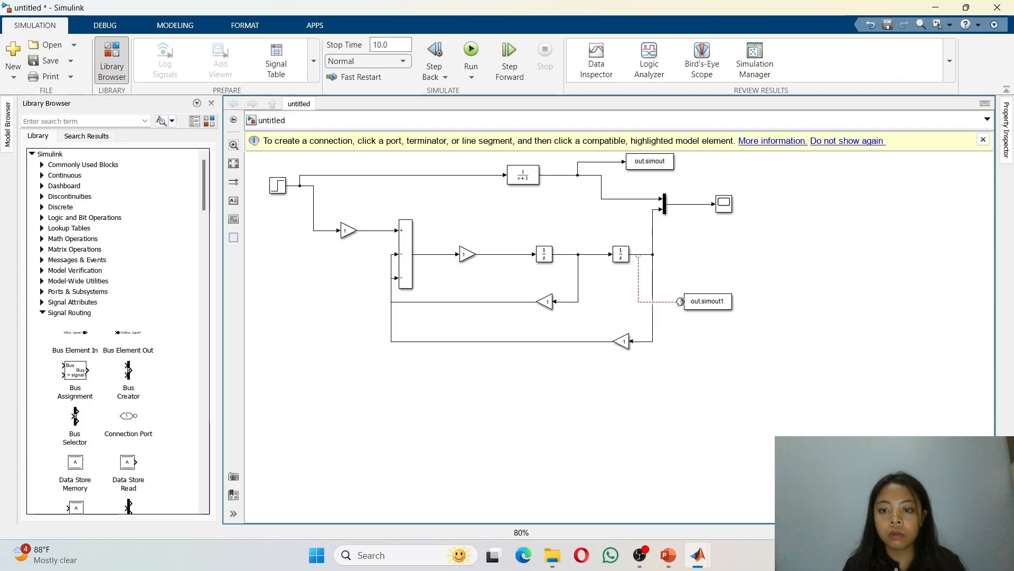
left_click_drag(682, 302, 638, 257)
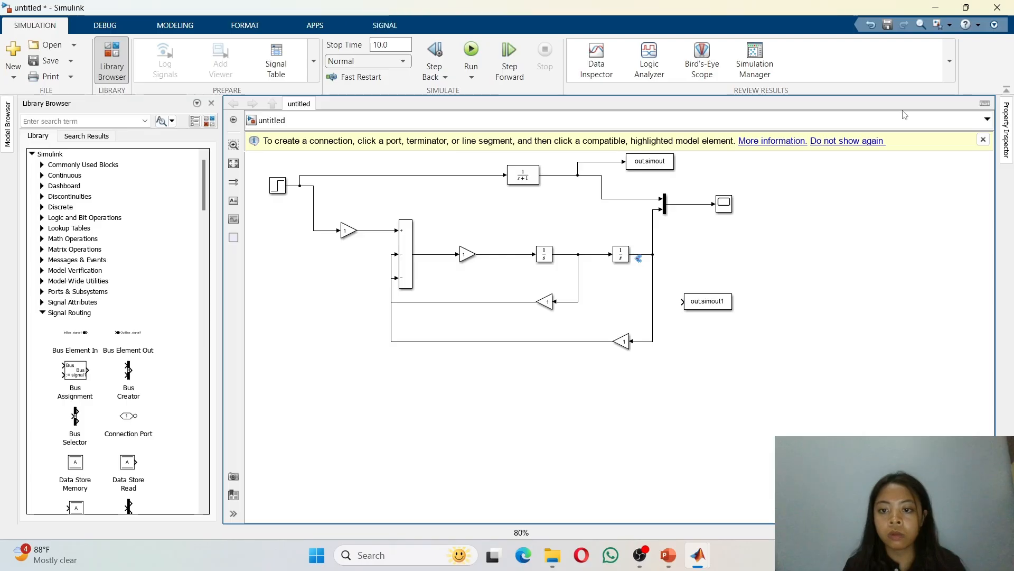
left_click(871, 25)
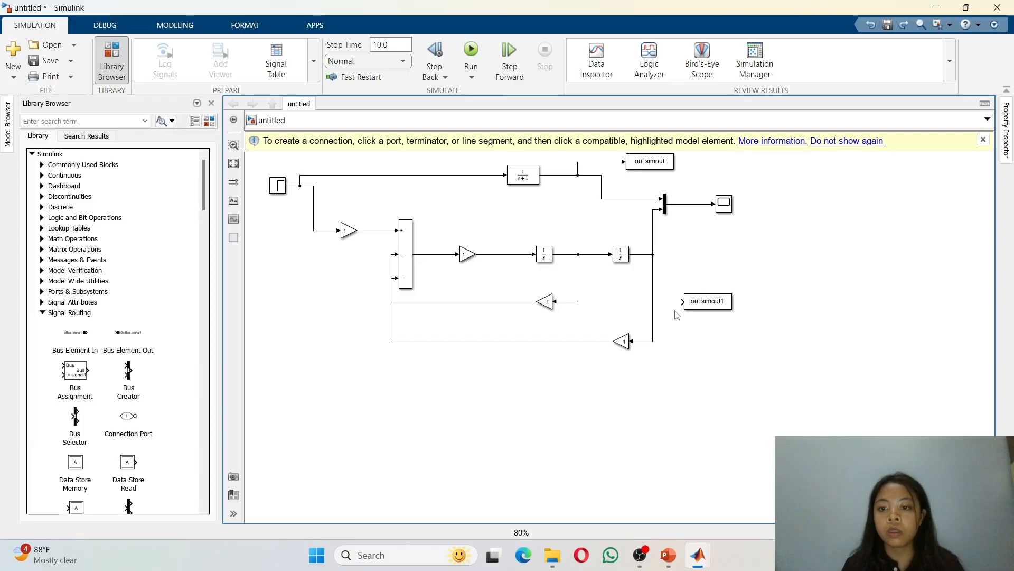
left_click_drag(681, 303, 639, 255)
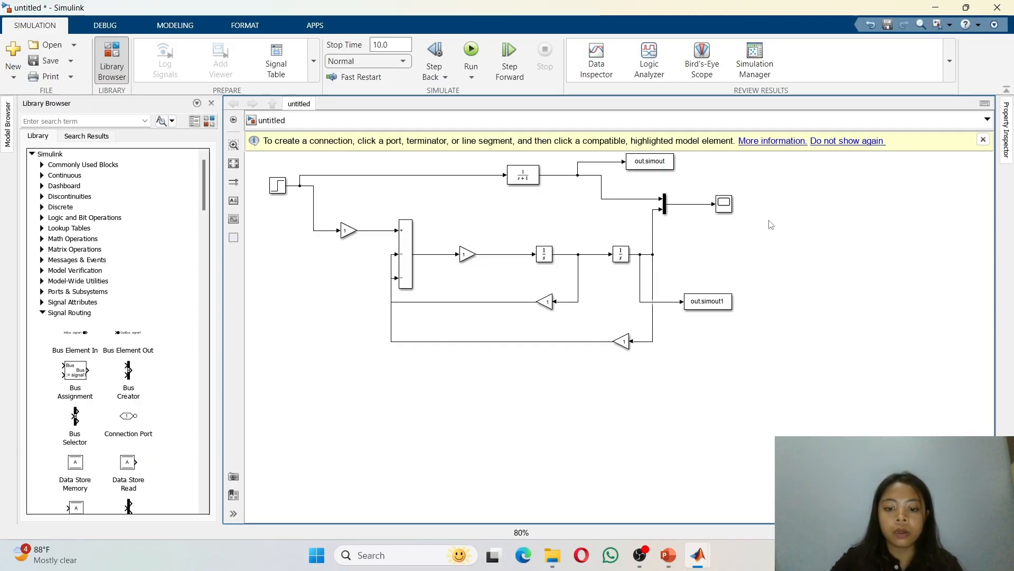
Step: Run the simulation and open the Scope to view the results
left_click(724, 203)
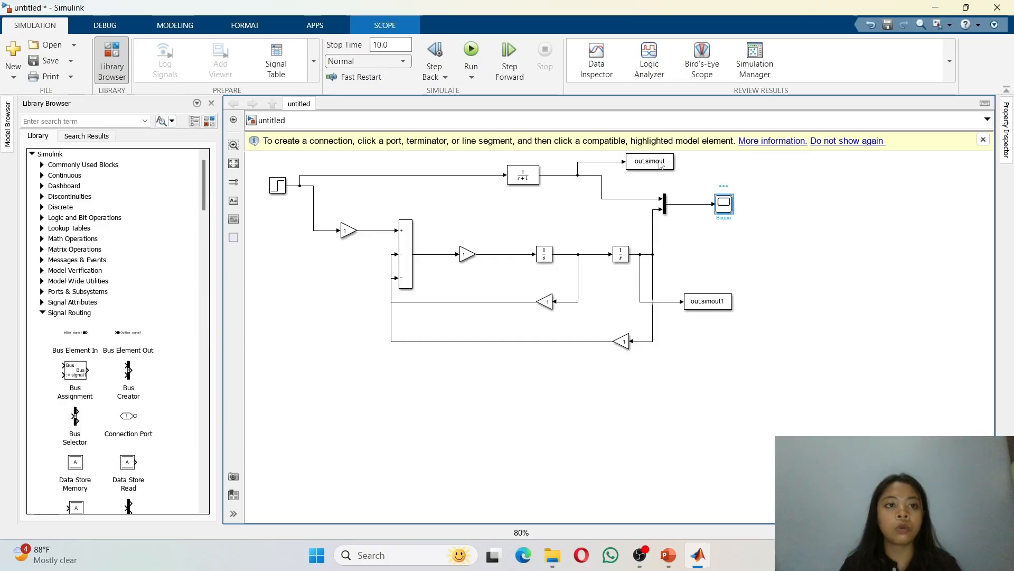
left_click(470, 53)
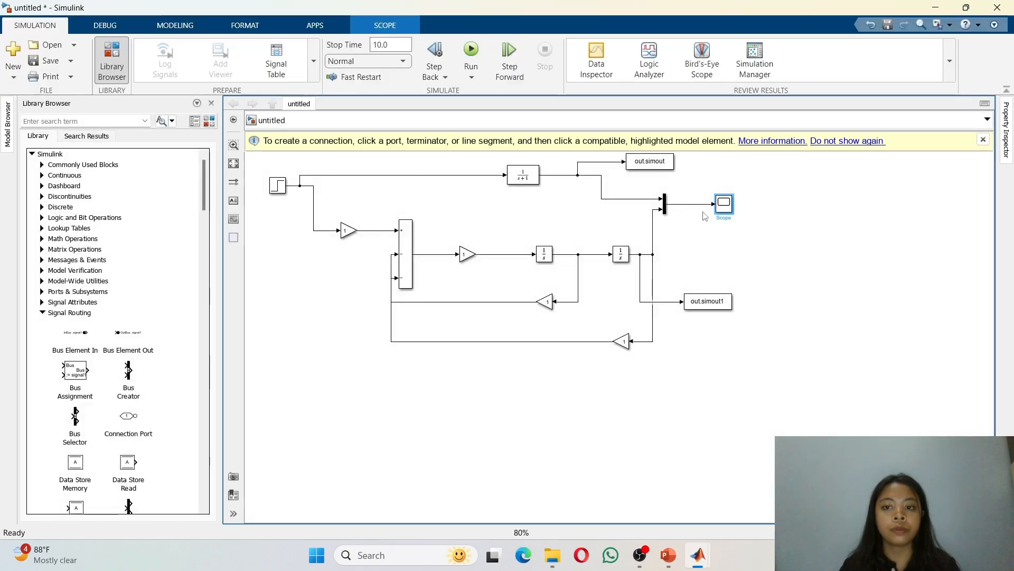
double_click(724, 206)
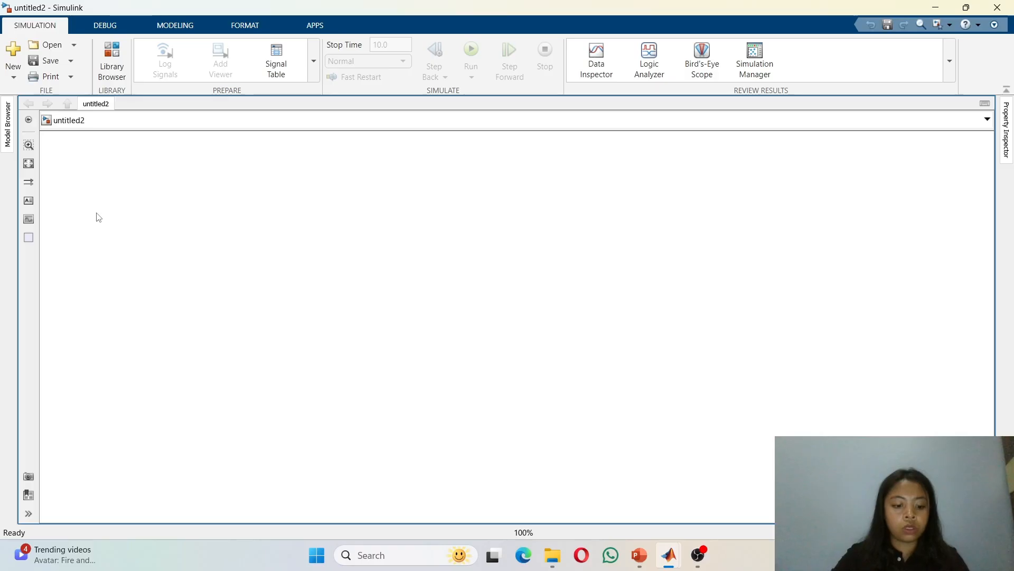
Step: In the new blank model, add a Constant block
double_click(98, 217)
type("con")
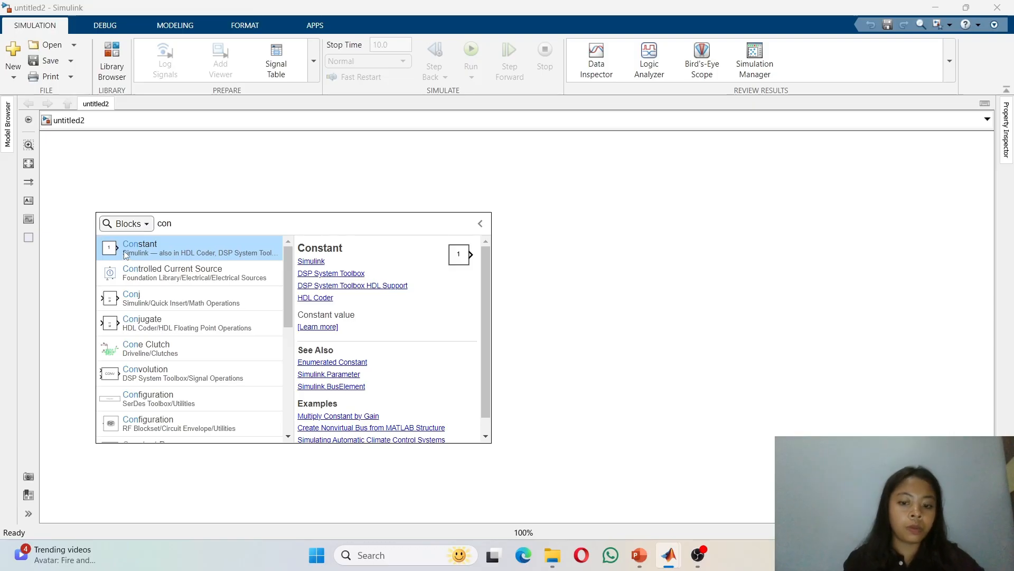
left_click(125, 255)
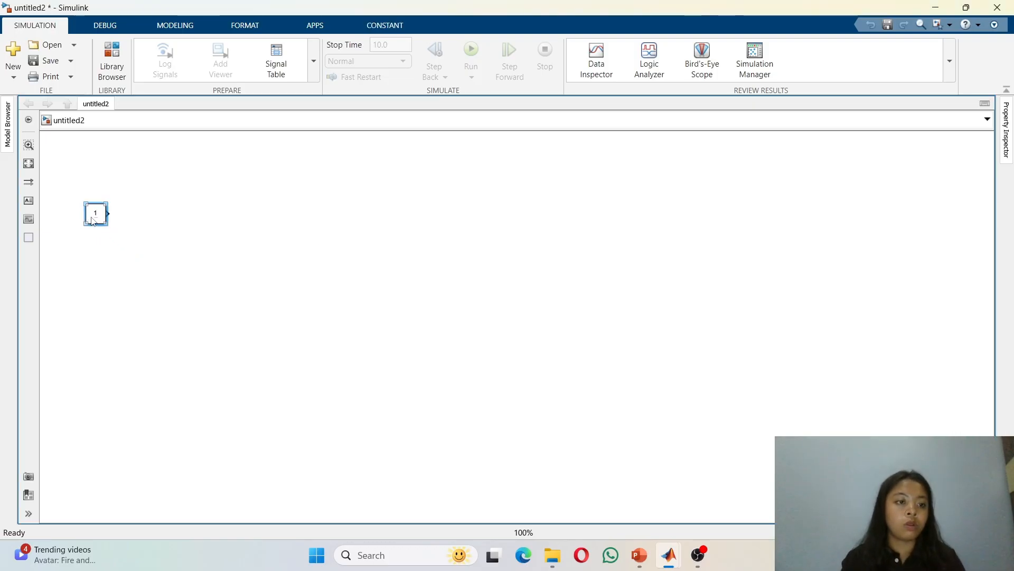
Step: Add a Sum of Elements block below the Constant
left_click(136, 252)
double_click(136, 252)
type("elem")
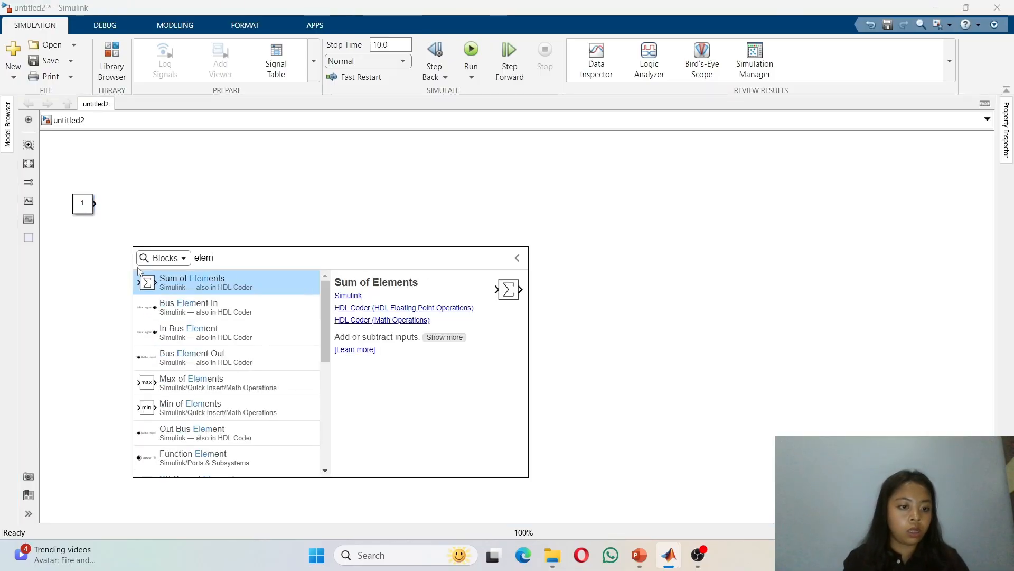
left_click(225, 284)
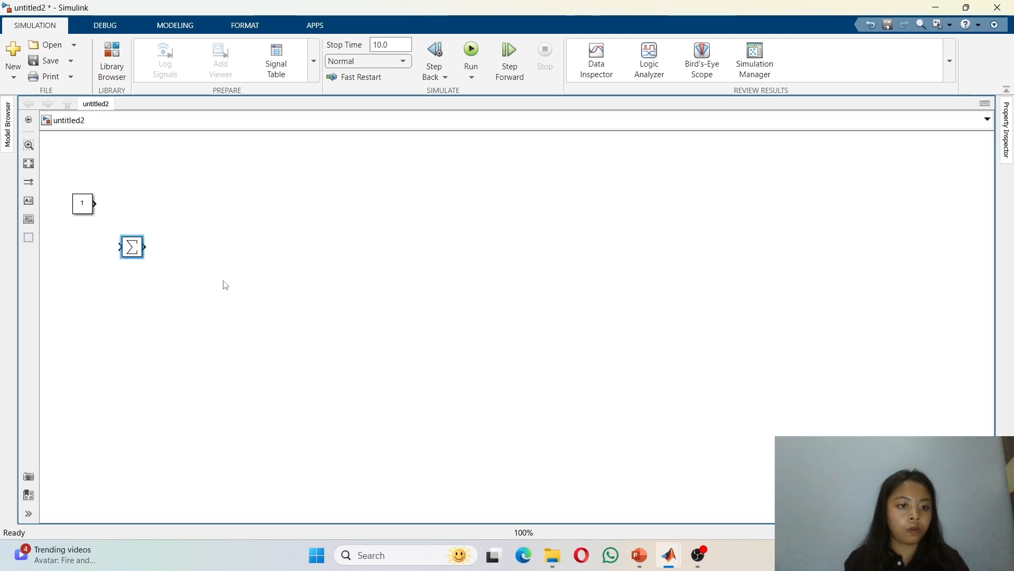
Step: Set the Sum of Elements block's list of signs to +-- and stretch the block taller
double_click(136, 250)
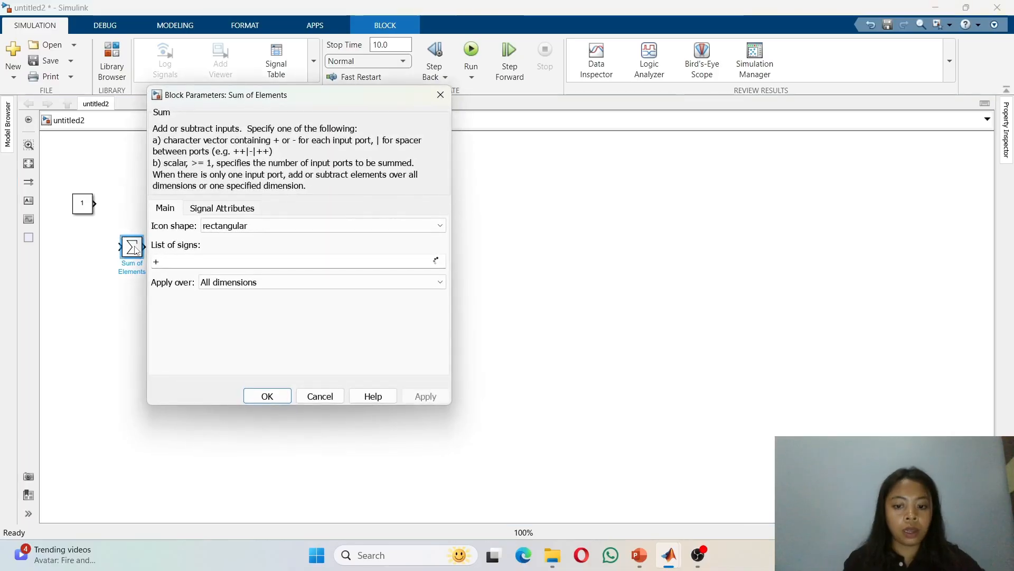
double_click(169, 260)
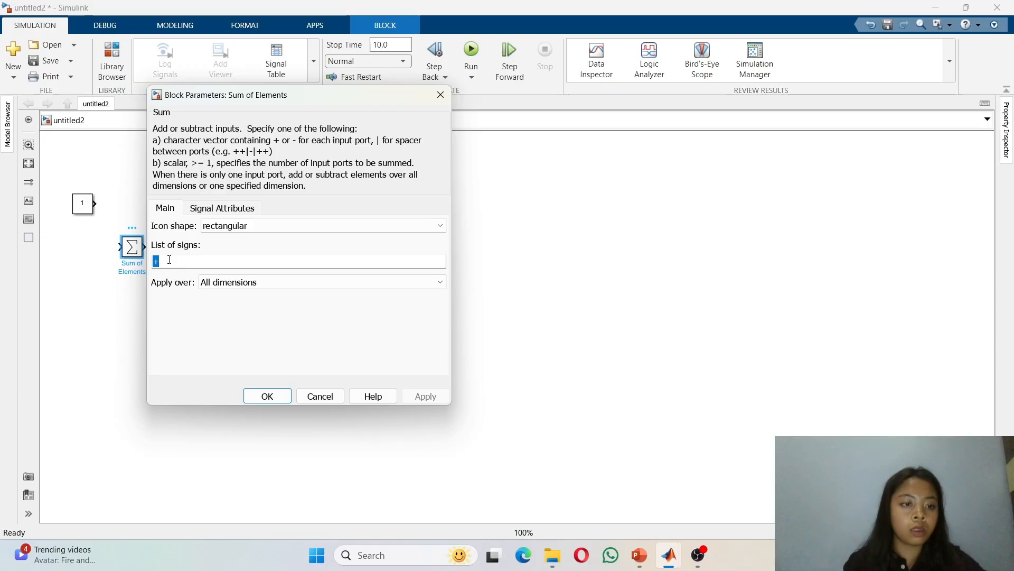
key("BackSpace")
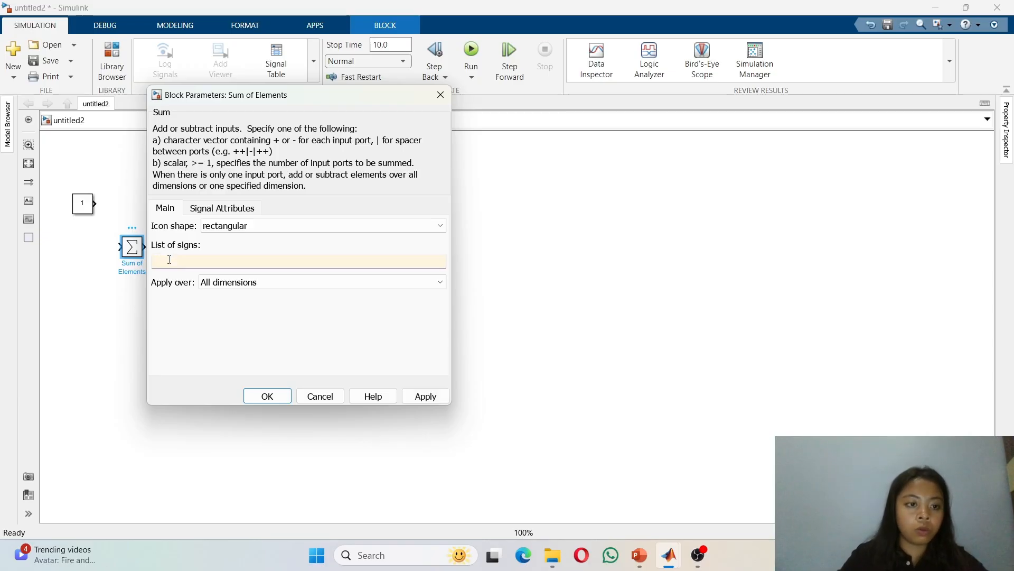
left_click(278, 392)
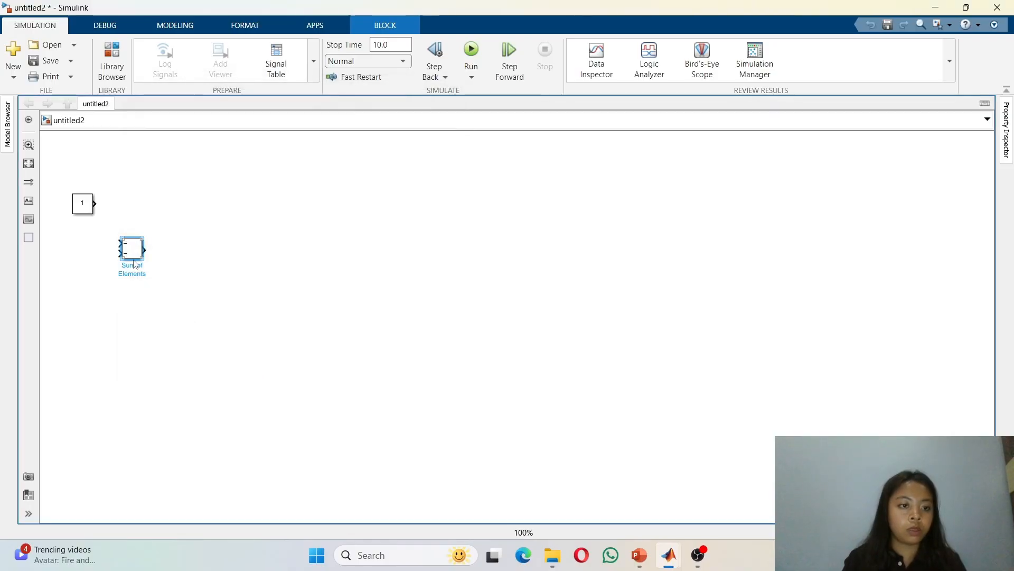
left_click_drag(140, 259, 138, 331)
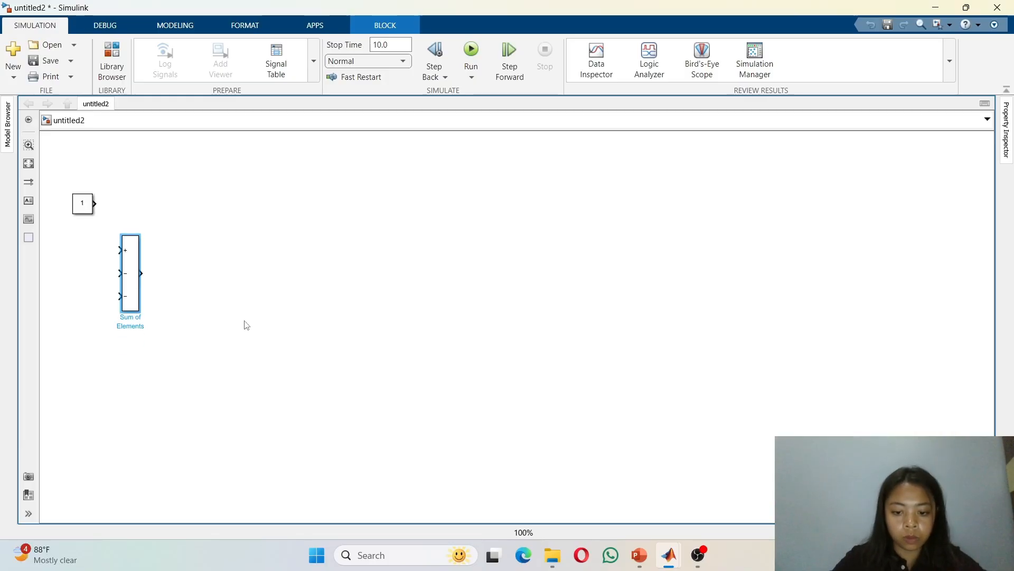
Step: Add a Gain block to the right of the Sum block
left_click(196, 284)
double_click(196, 285)
type("ga")
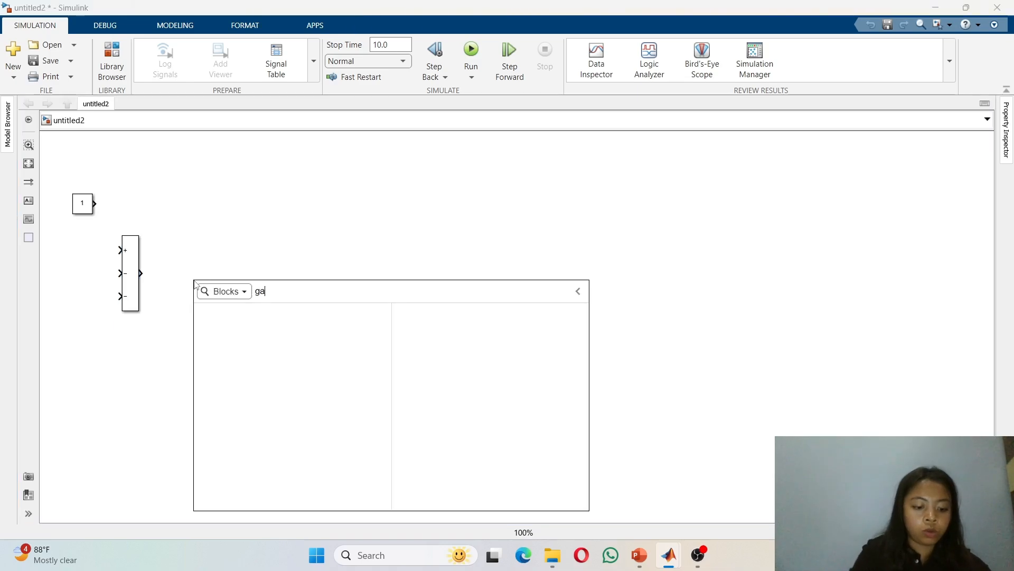
type("in")
key("Return")
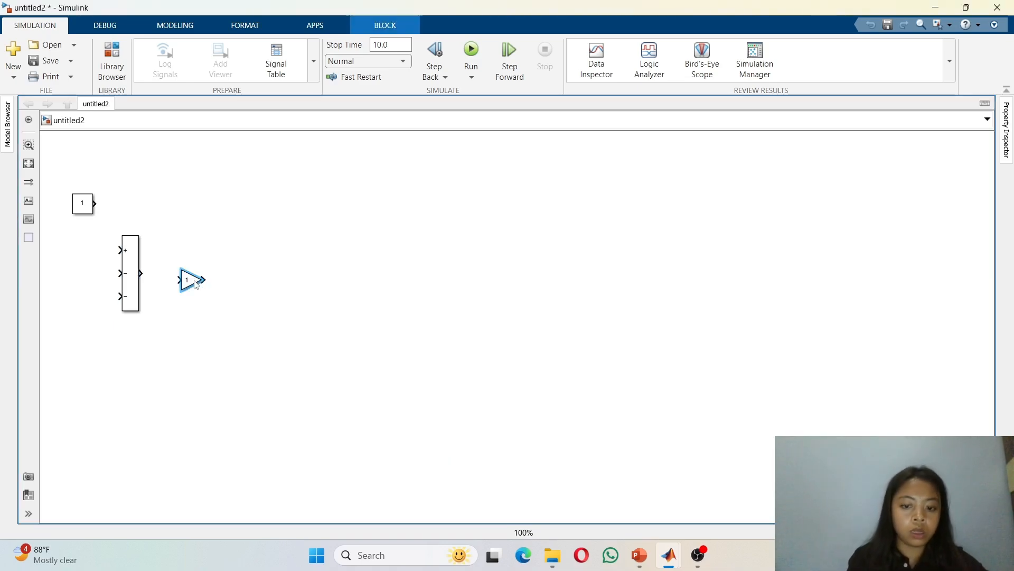
left_click(248, 287)
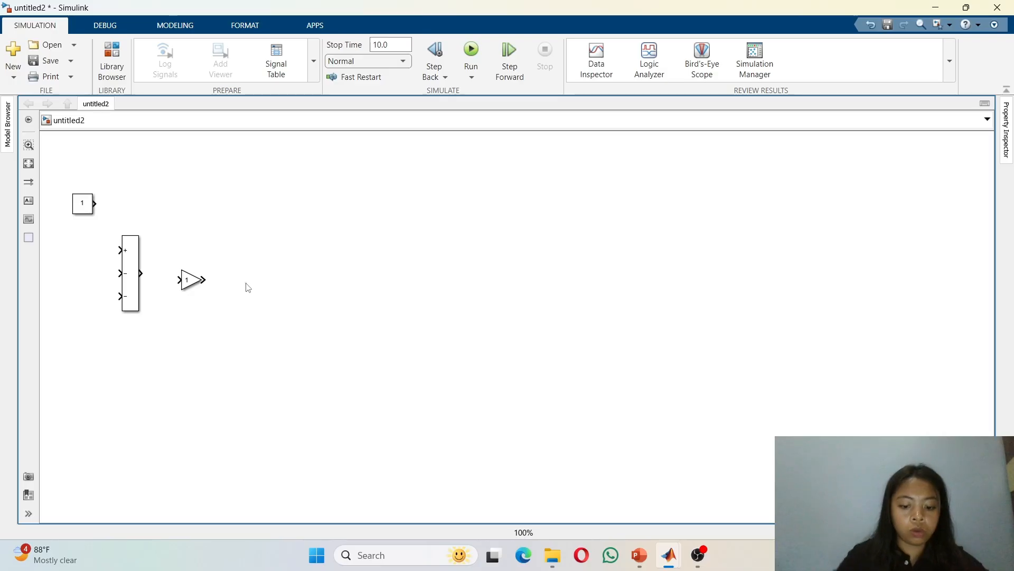
Step: Add an Integrator block to the right of the Gain
double_click(249, 287)
type("inte")
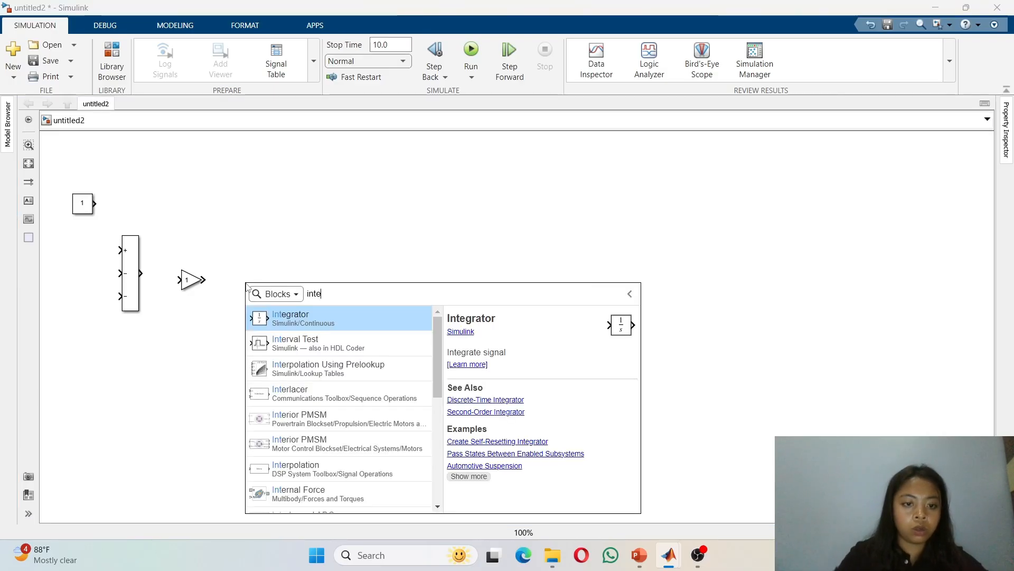
left_click(297, 318)
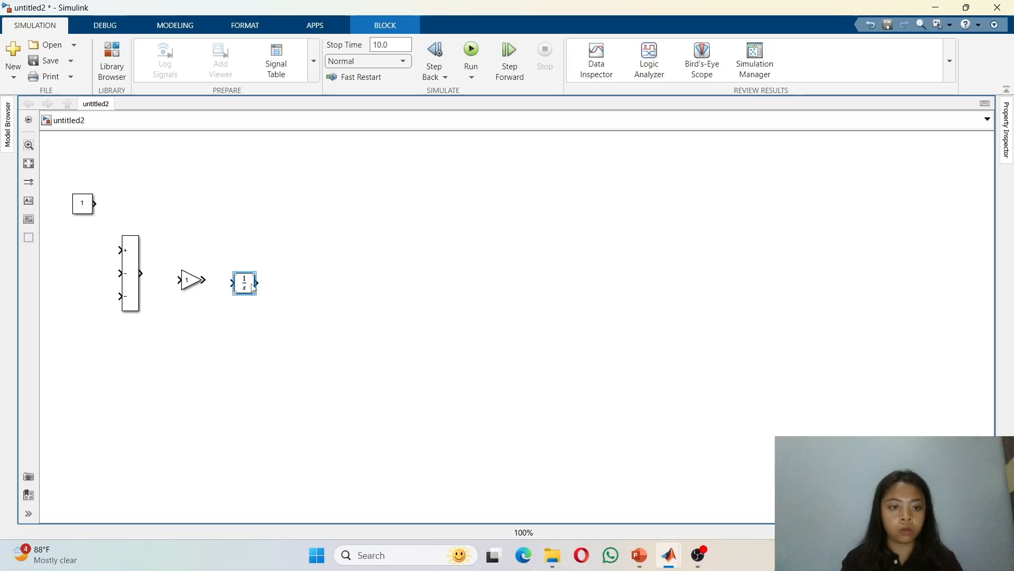
left_click_drag(253, 288, 257, 284)
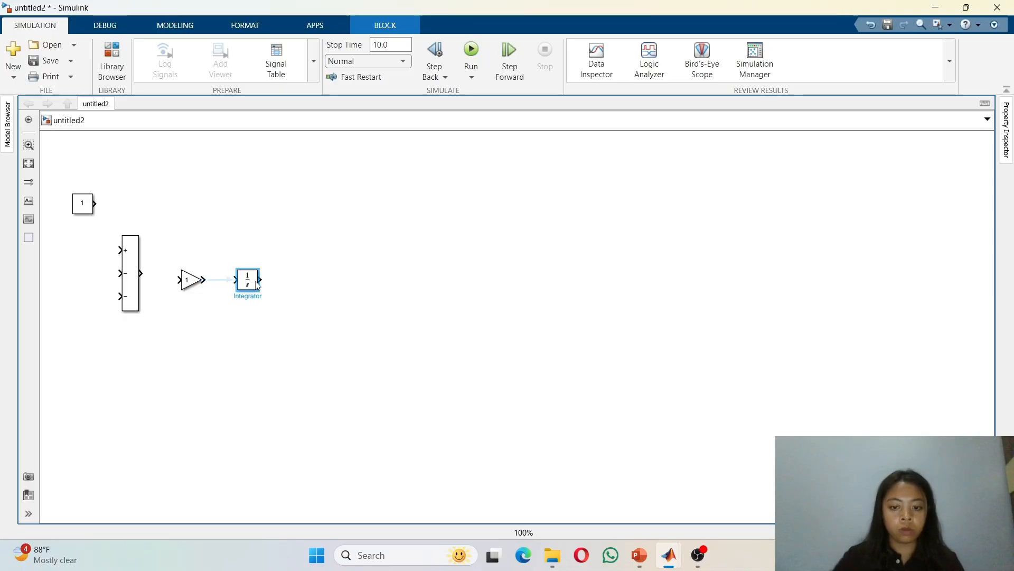
Step: Add a second Gain block to the right of the Integrator
left_click(296, 285)
type("g")
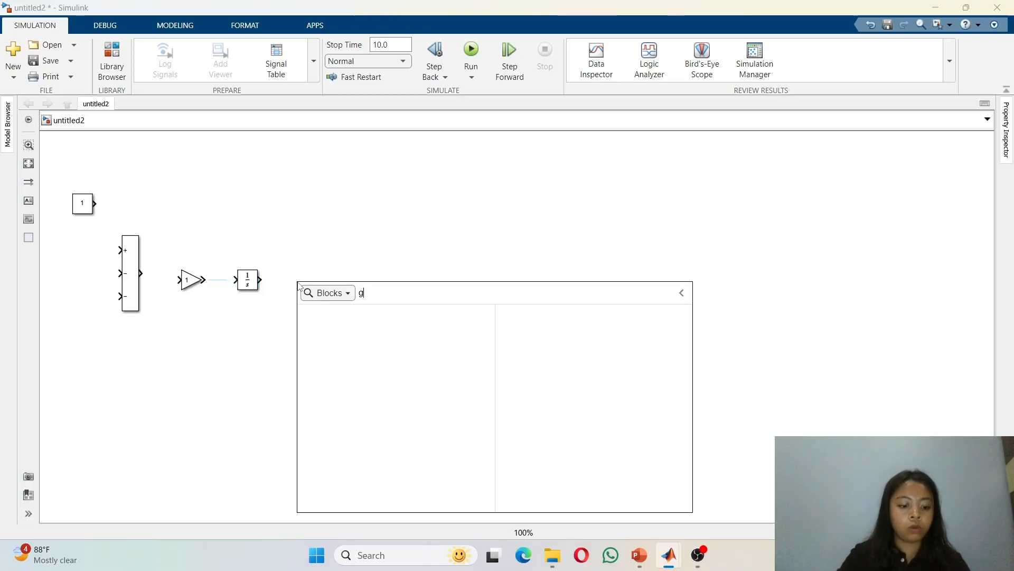
type("ain")
key("Return")
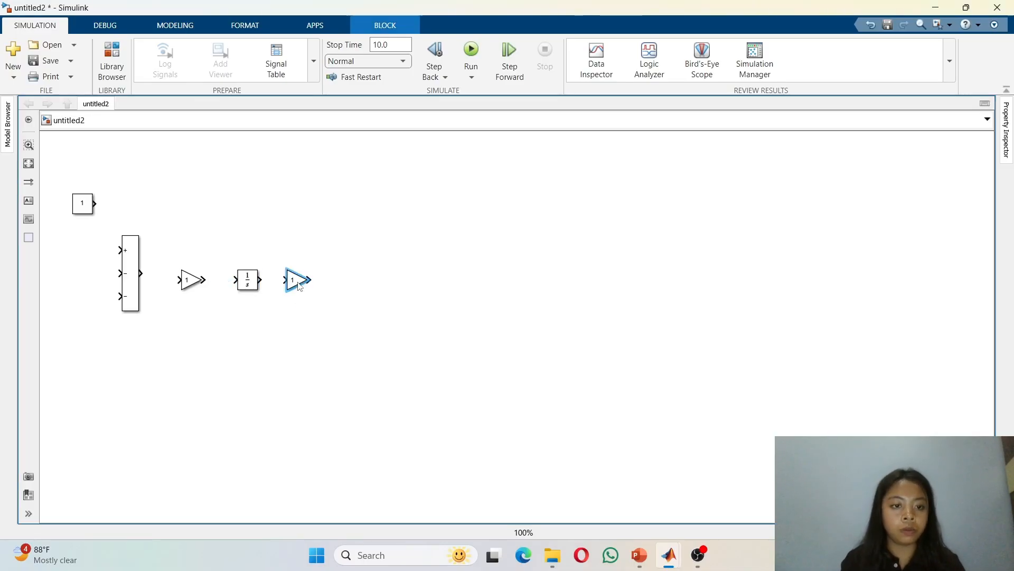
left_click_drag(299, 285, 311, 284)
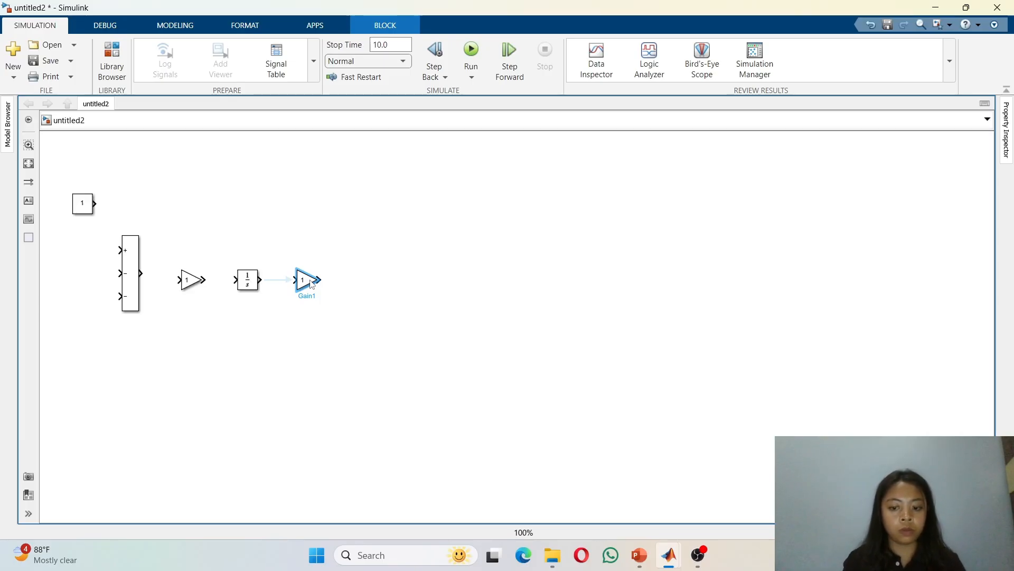
Step: Add a third Gain block above the Integrator and move the Gain after the Integrator lower down
left_click(368, 324)
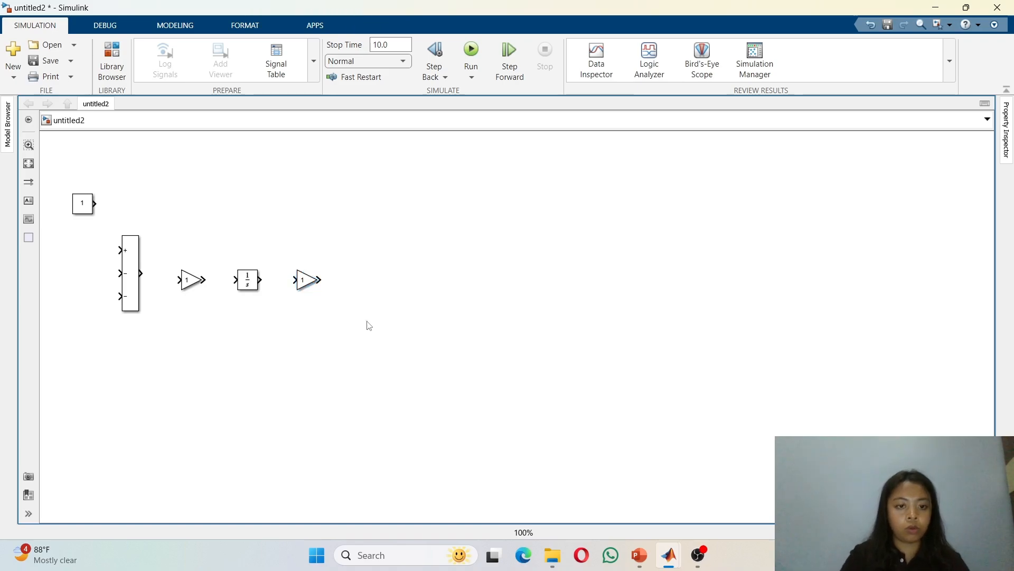
type("gao")
key("BackSpace")
type("in")
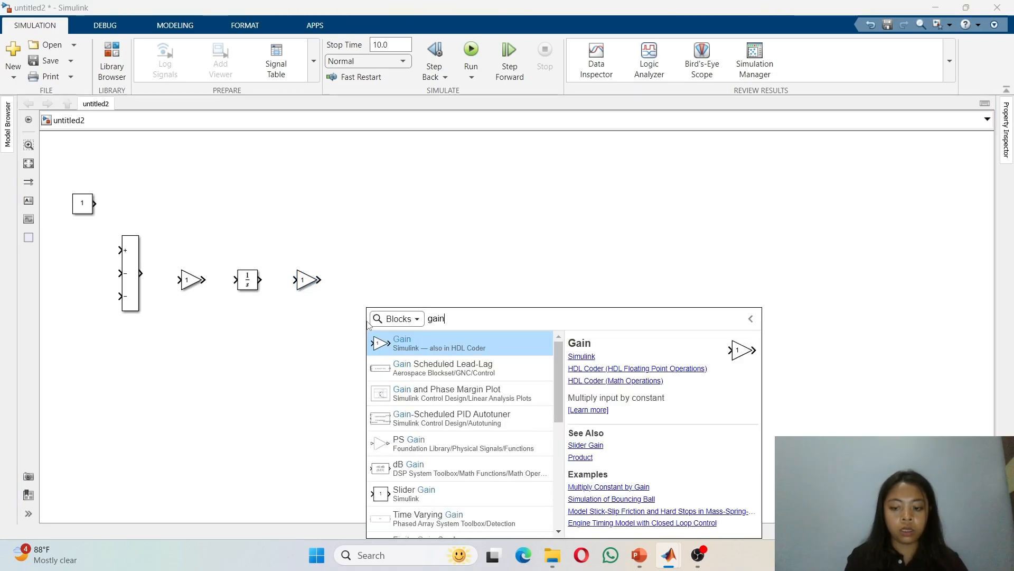
key("Return")
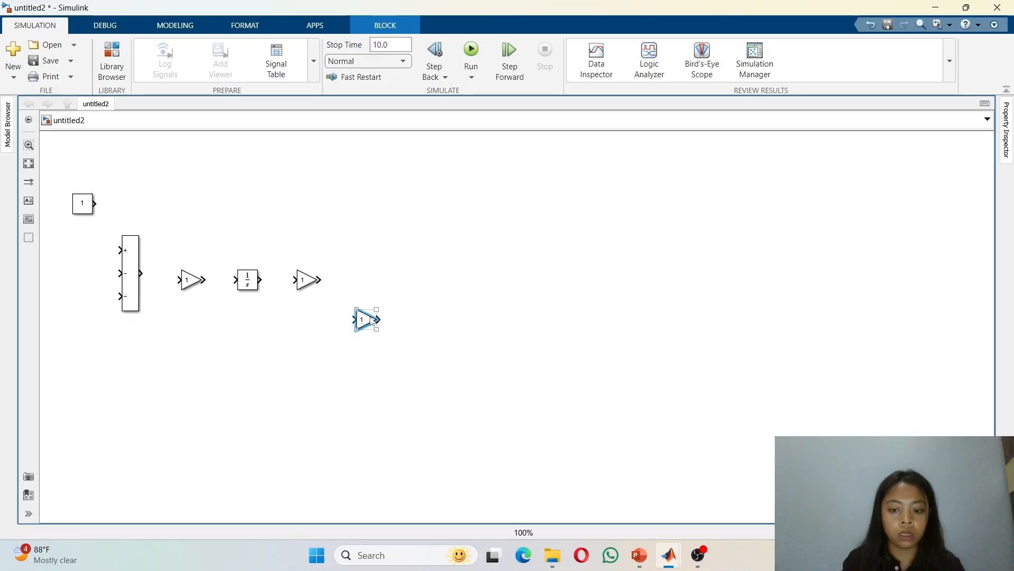
left_click_drag(371, 320, 255, 222)
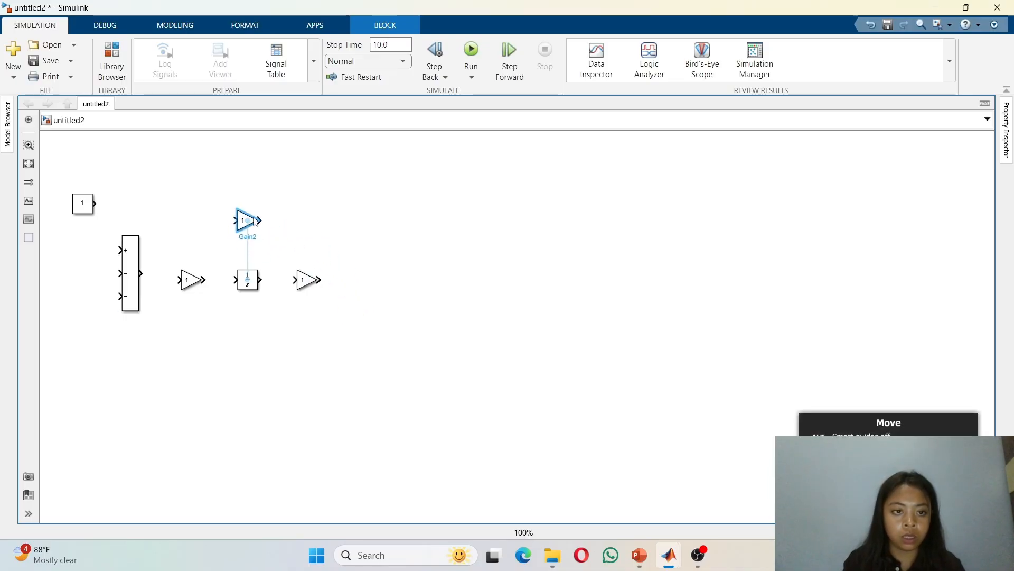
left_click(309, 282)
left_click_drag(311, 283, 329, 338)
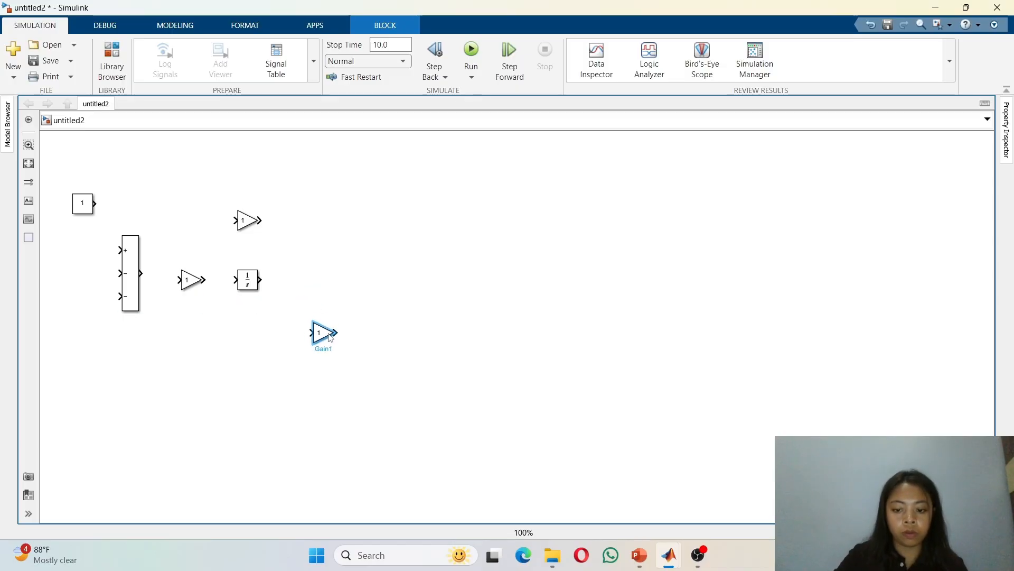
Step: Add a round Sum block from the Simulink Math Operations library to the right of the Gain after the Integrator
left_click(112, 66)
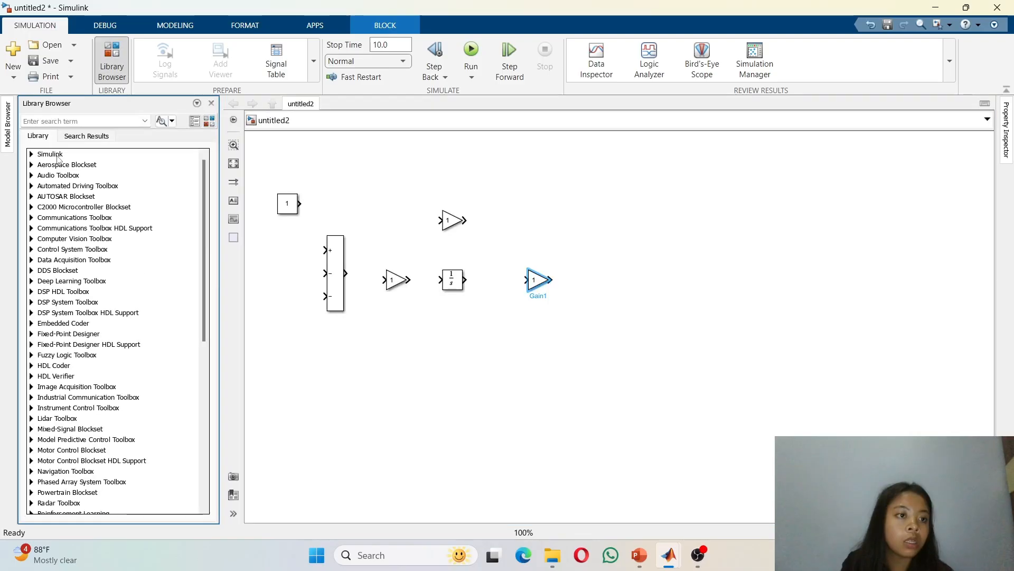
double_click(51, 154)
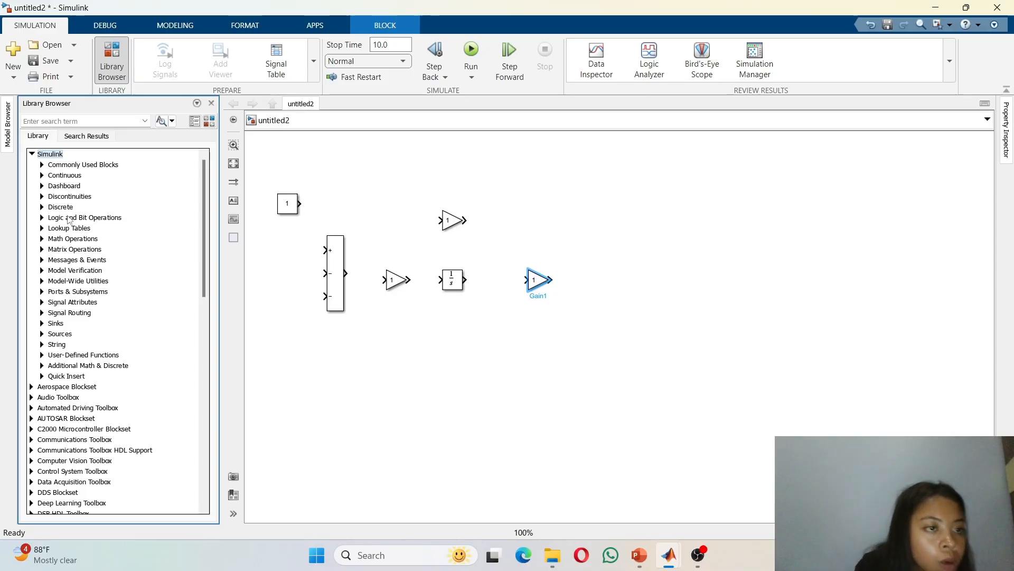
double_click(72, 239)
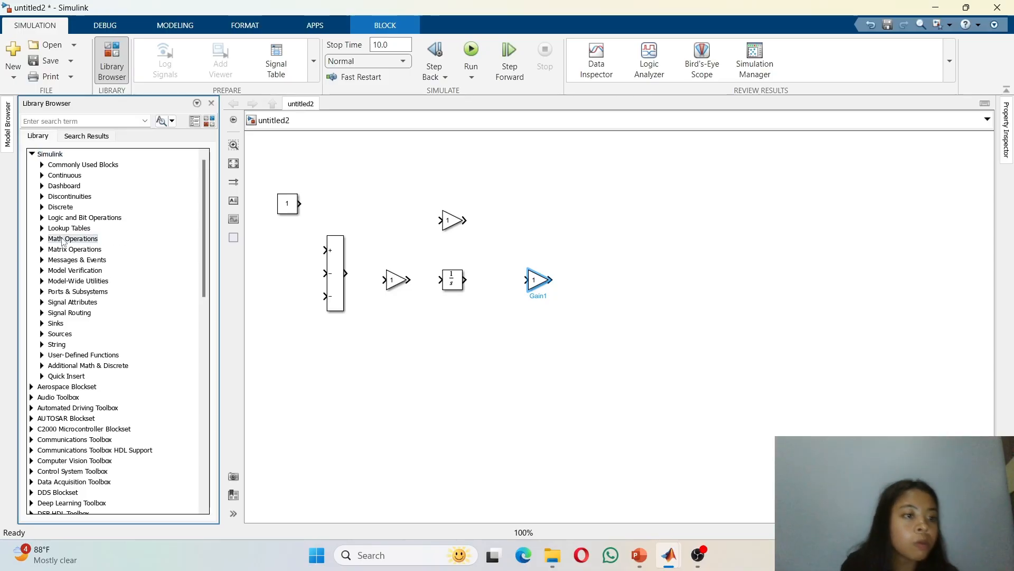
scroll(166, 455, "down", 10)
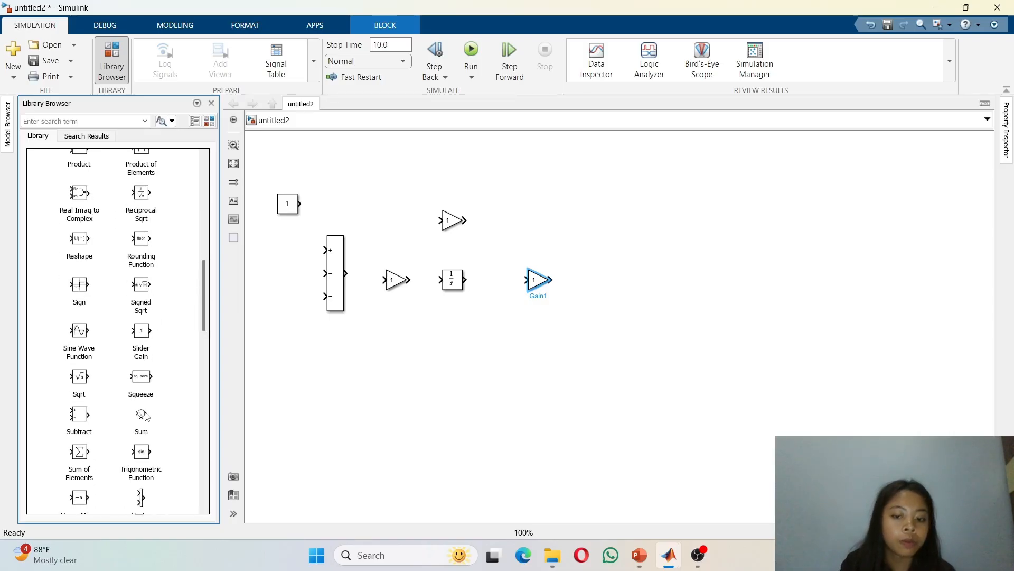
left_click_drag(146, 417, 626, 287)
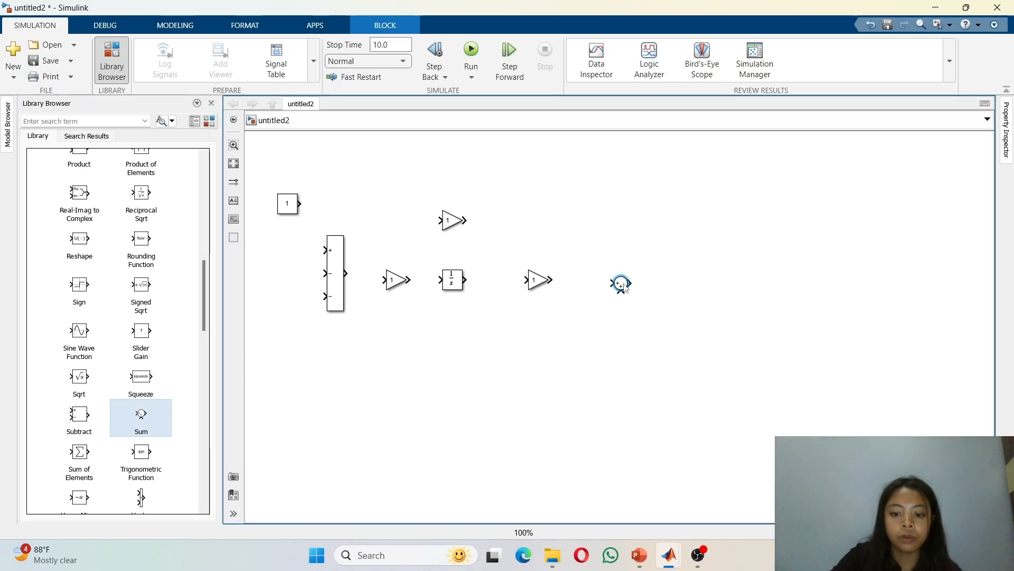
Step: Add a Gain block to the right of the round Sum block
double_click(620, 288)
type("gau")
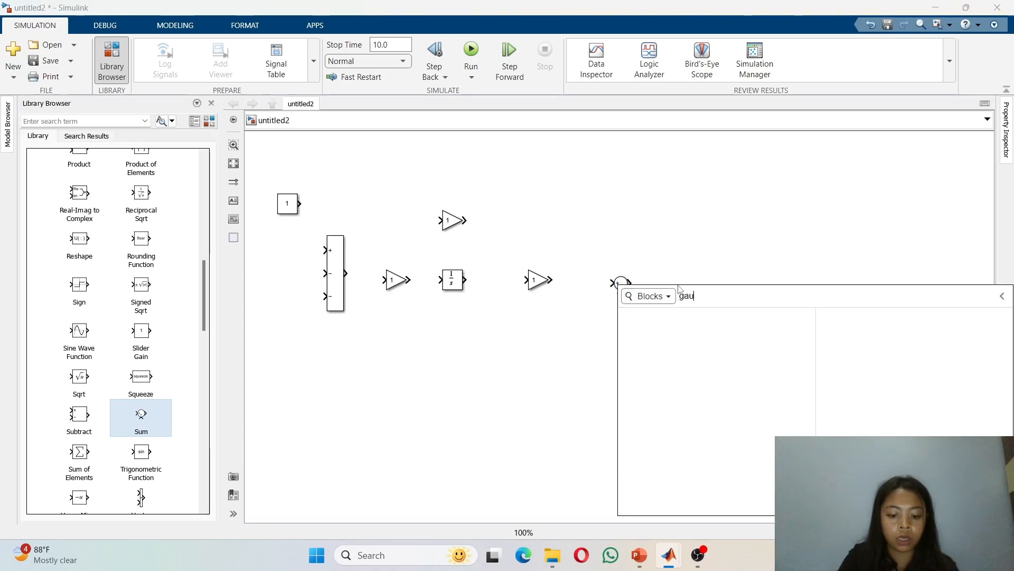
key("BackSpace")
type("in")
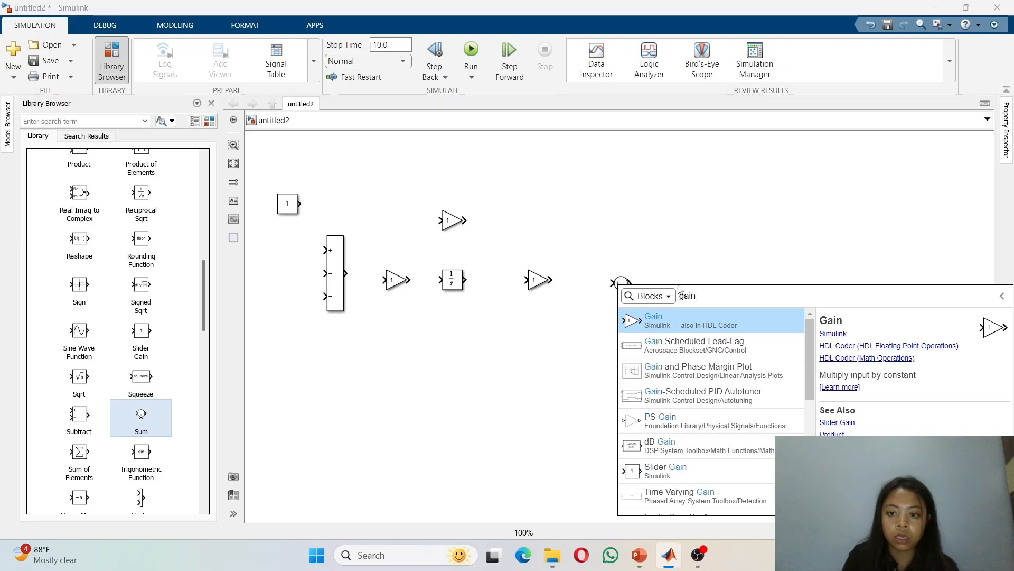
key("Return")
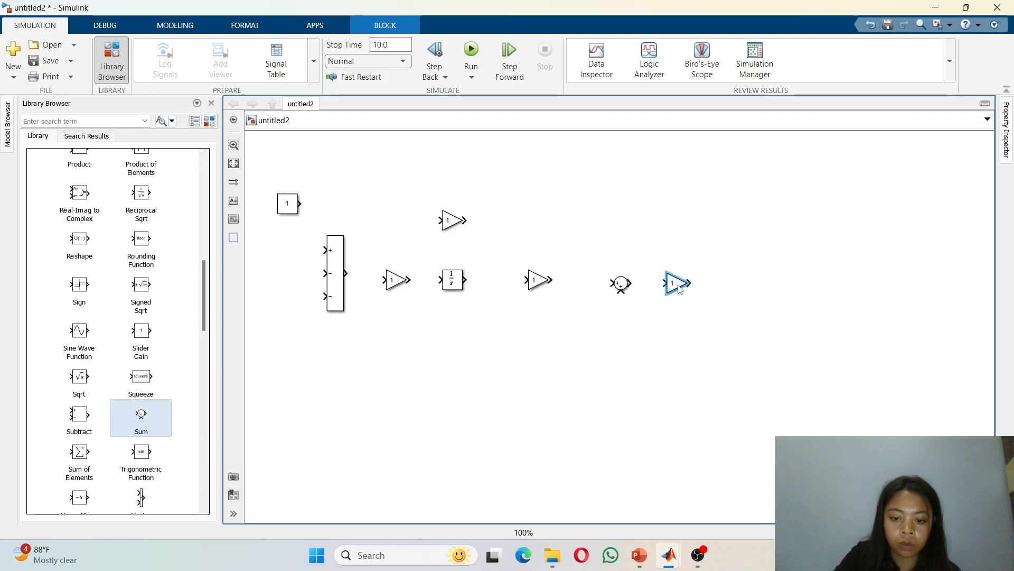
Step: Add an Integrator block to the right of the new Gain
double_click(735, 299)
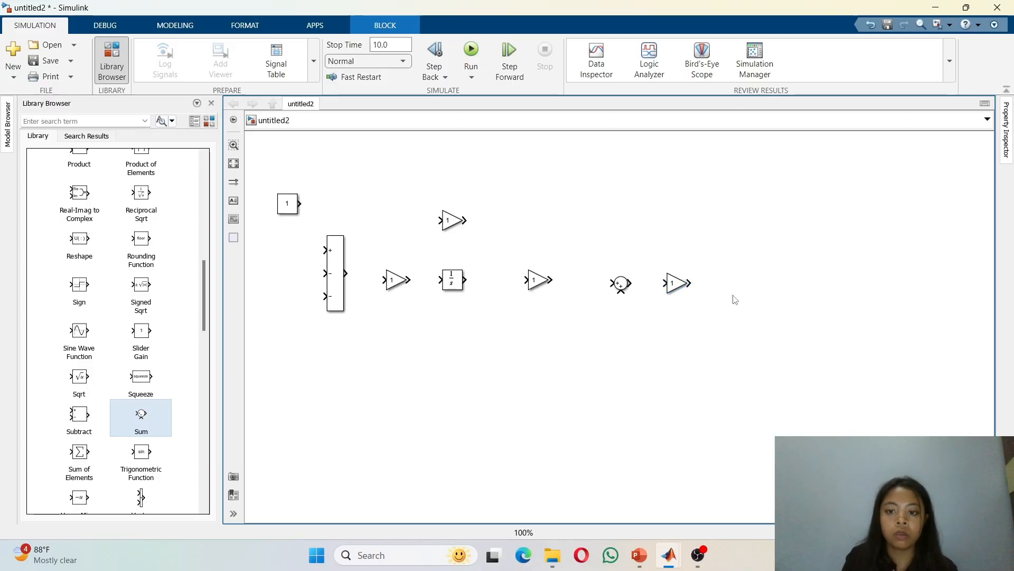
type("integrat")
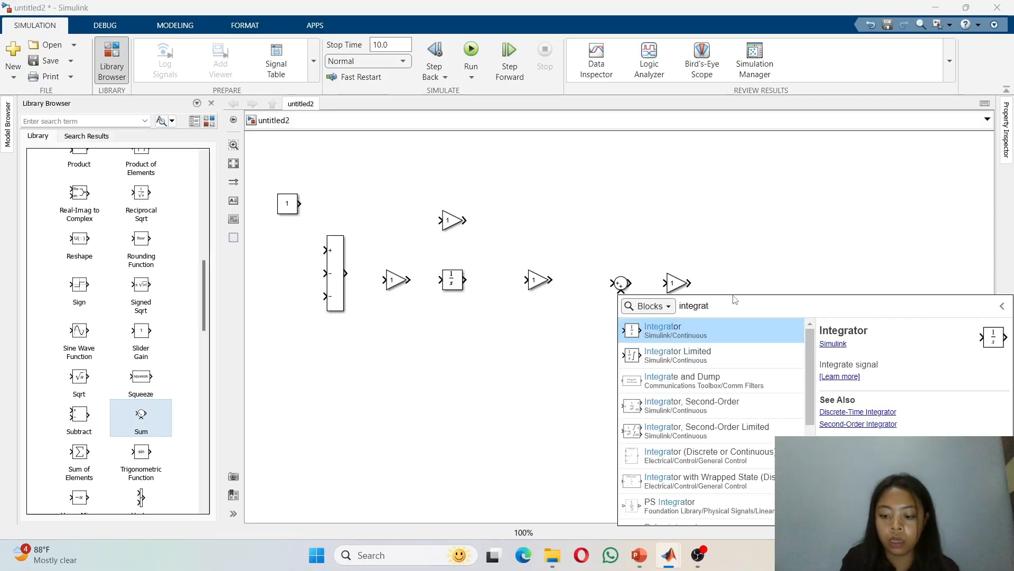
key("Return")
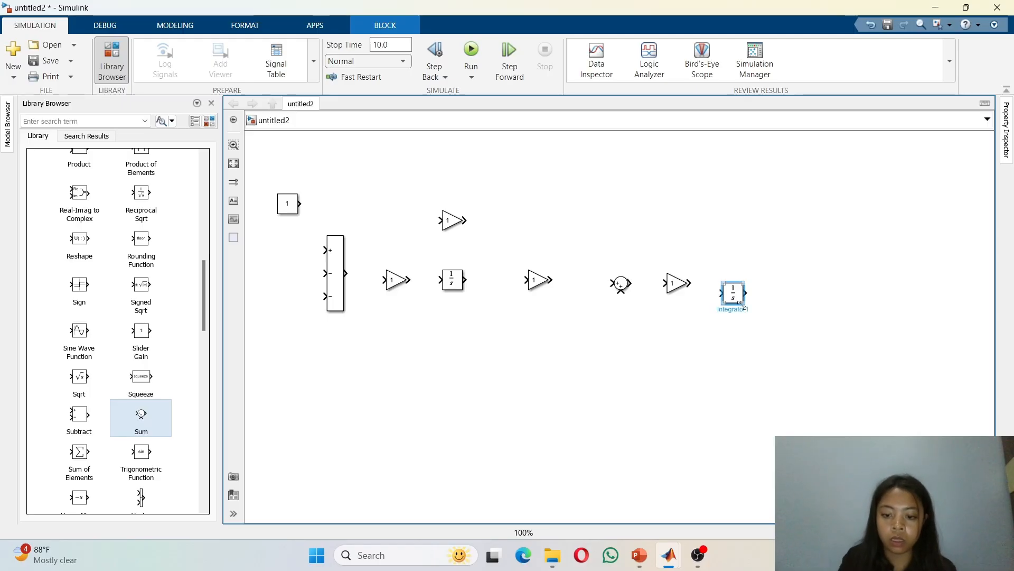
Step: Add a Scope block at the right end of the block chain
left_click(820, 301)
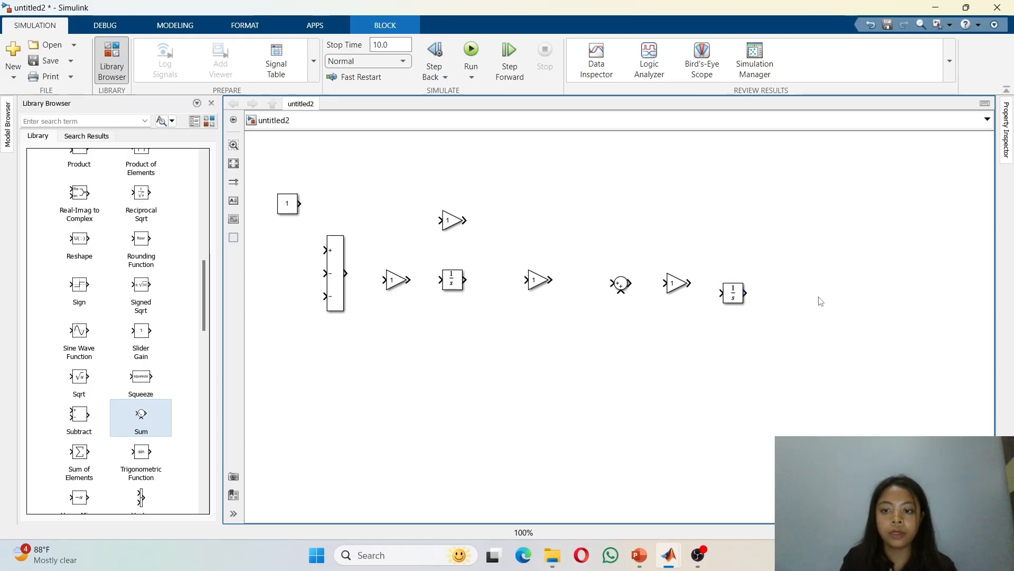
type("scp")
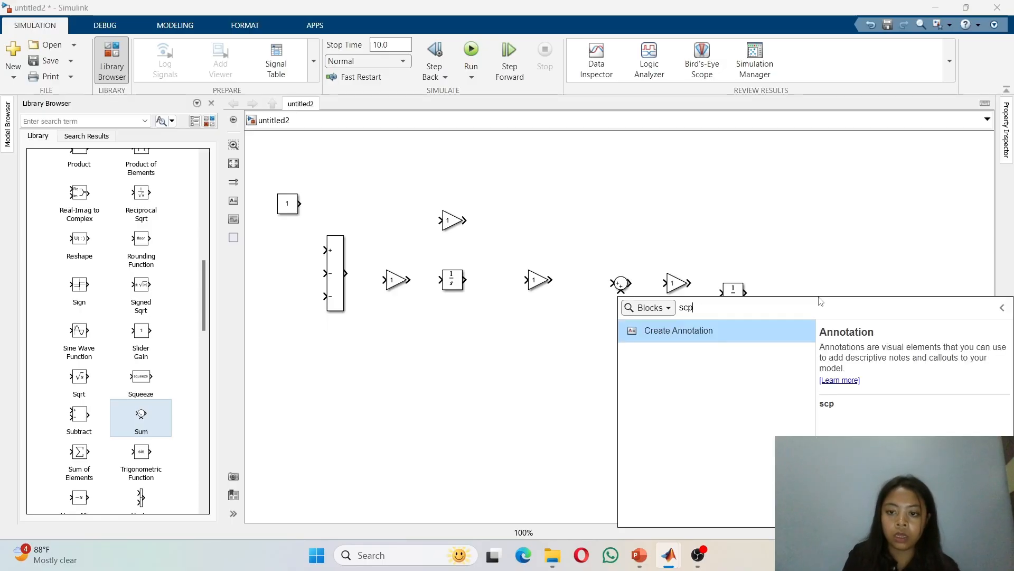
key("BackSpace")
key("Return")
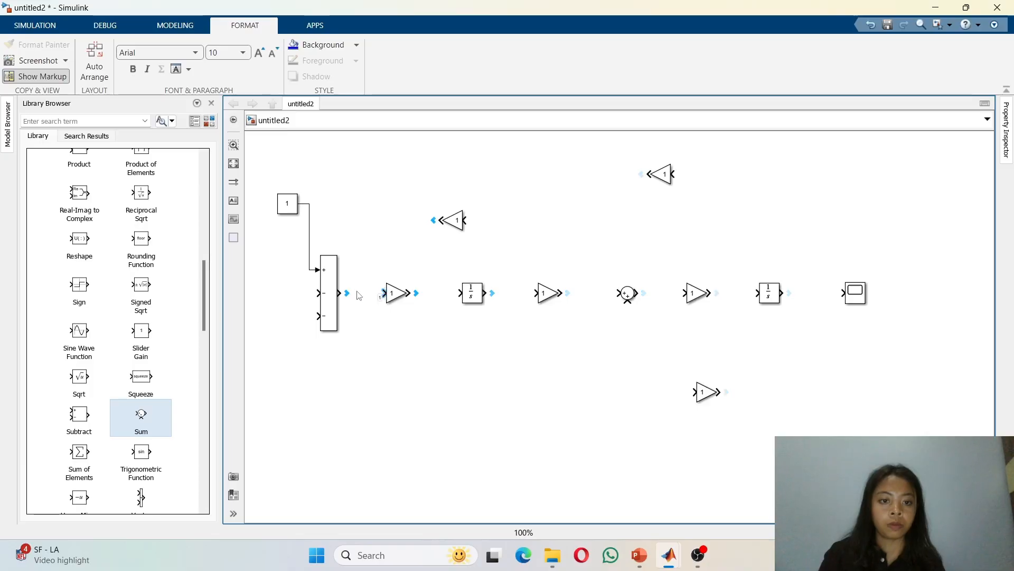
Step: Connect the main chain from the three-input Sum through the Gains, Integrators and round Sum to the Scope
mouse_move(344, 294)
left_click_drag(344, 294, 686, 293)
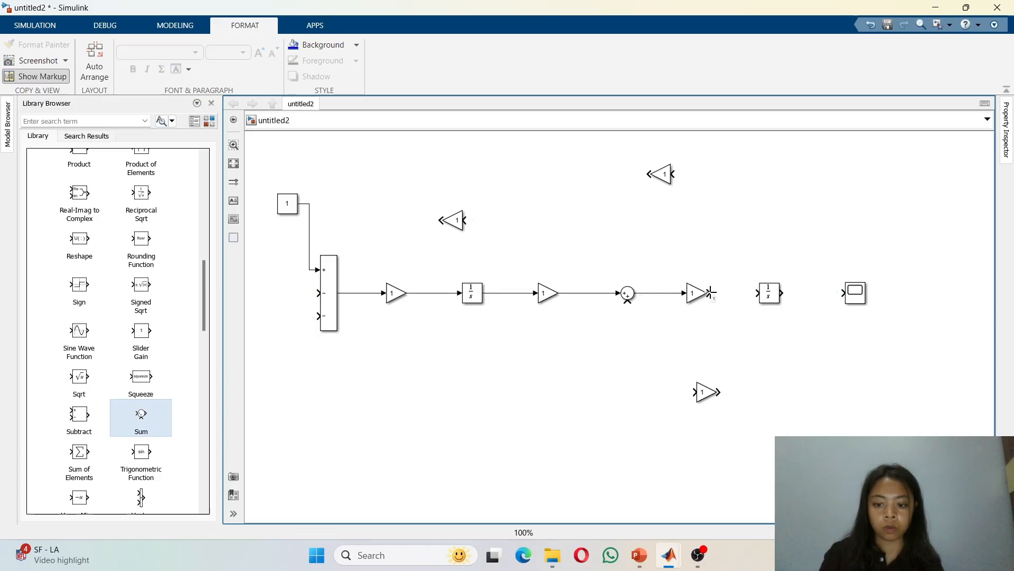
left_click_drag(711, 293, 841, 292)
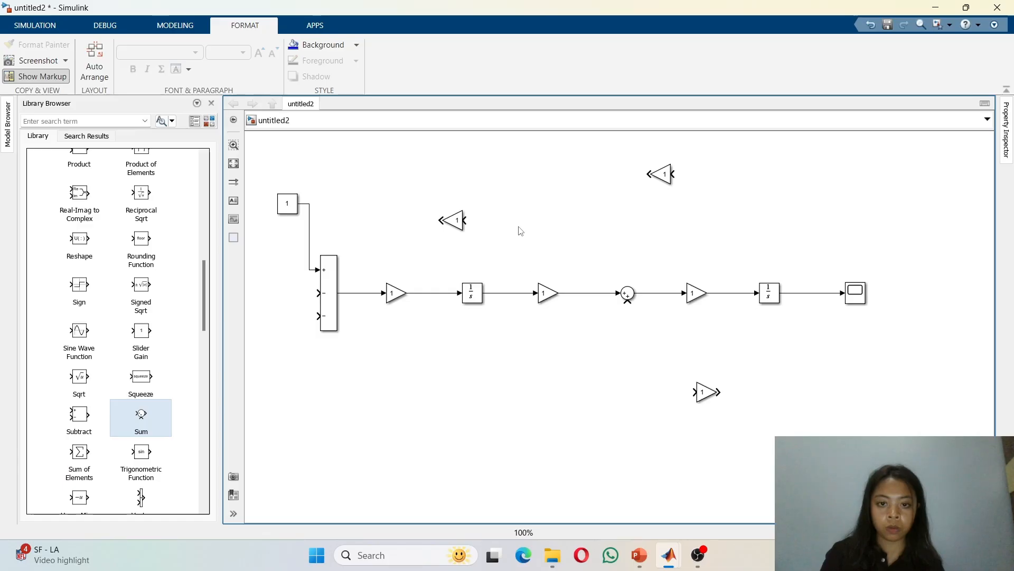
Step: Feed the upper-left Gain from the first Integrator's output and wire both feedback Gains into the three-input Sum's lower inputs
left_click(464, 221)
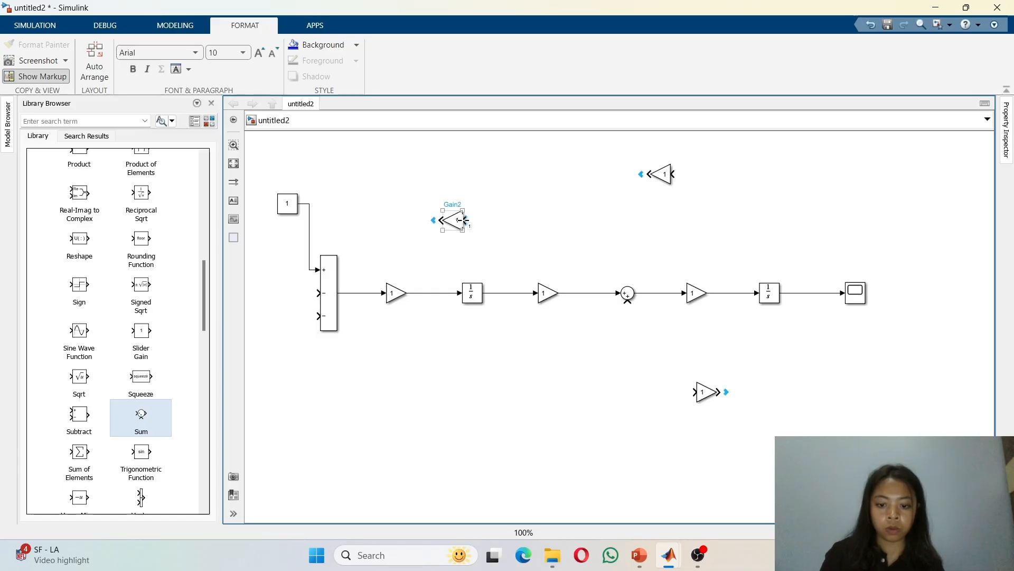
left_click_drag(464, 221, 506, 293)
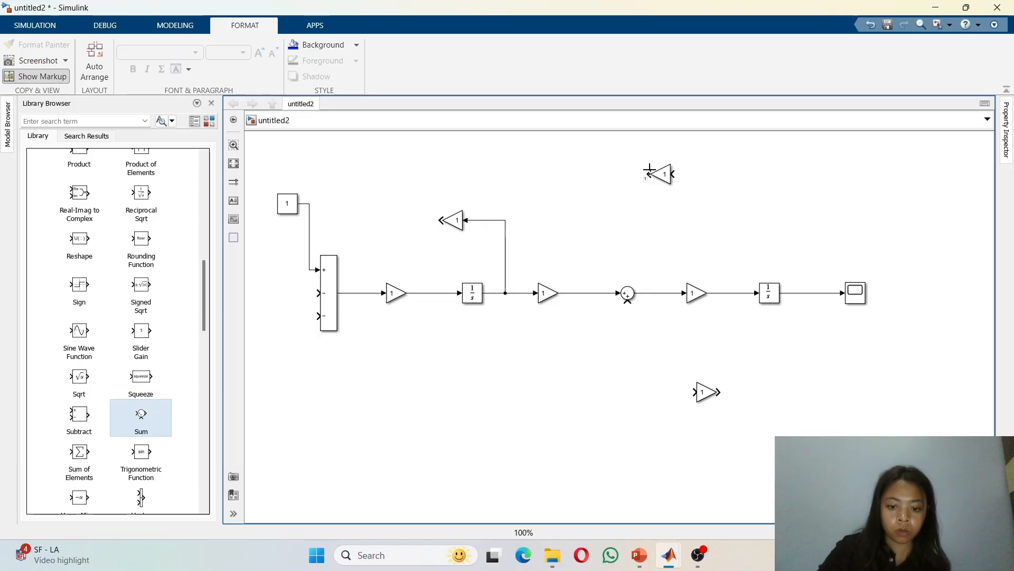
left_click_drag(649, 170, 319, 292)
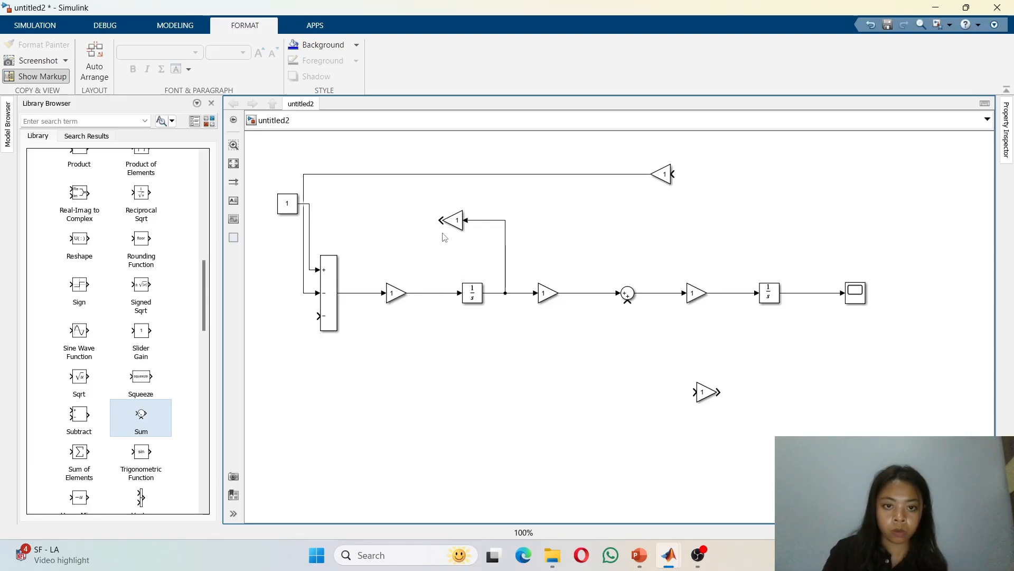
left_click_drag(439, 220, 305, 317)
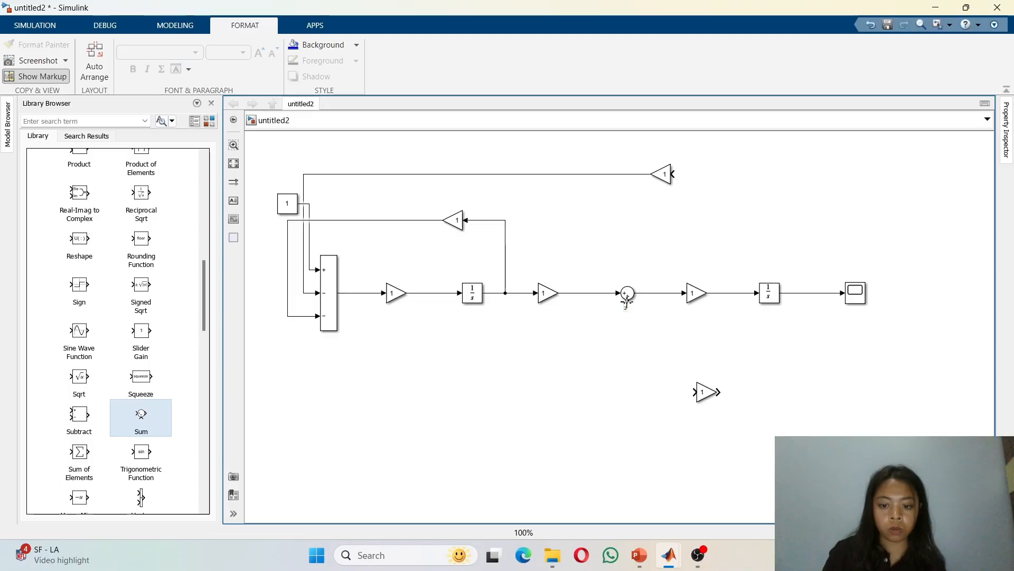
left_click_drag(628, 304, 693, 394)
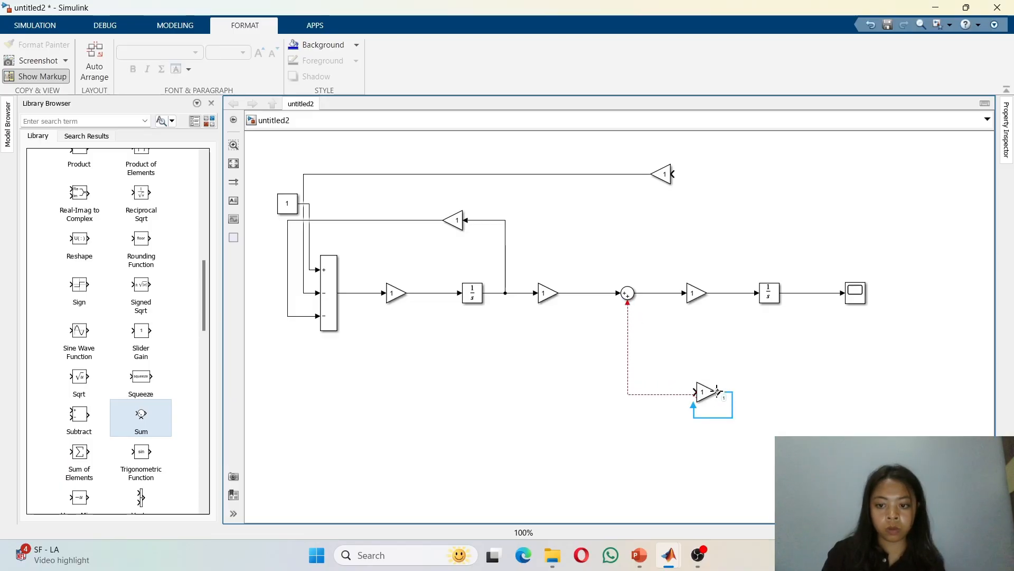
left_click(718, 392)
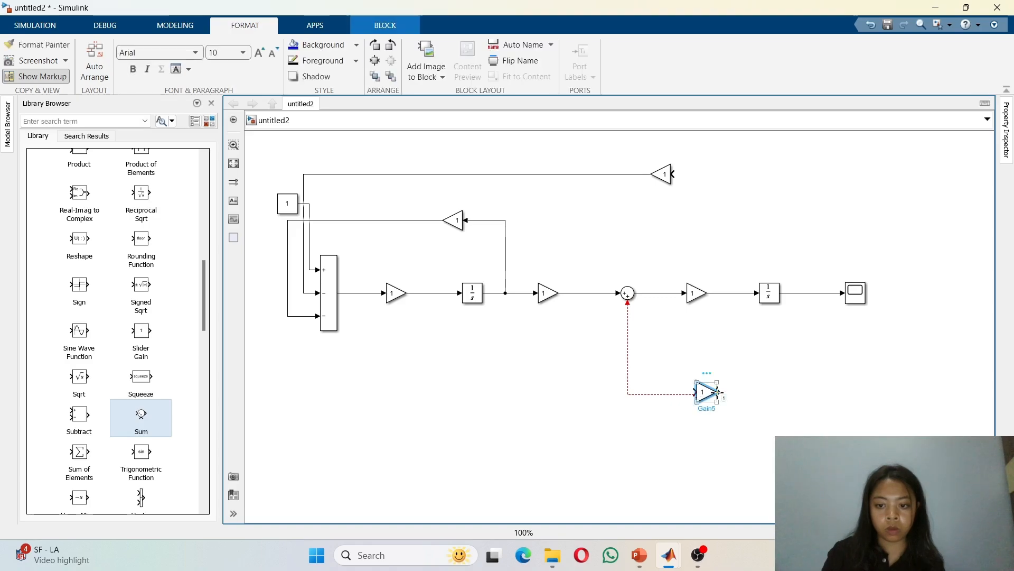
left_click_drag(718, 392, 808, 295)
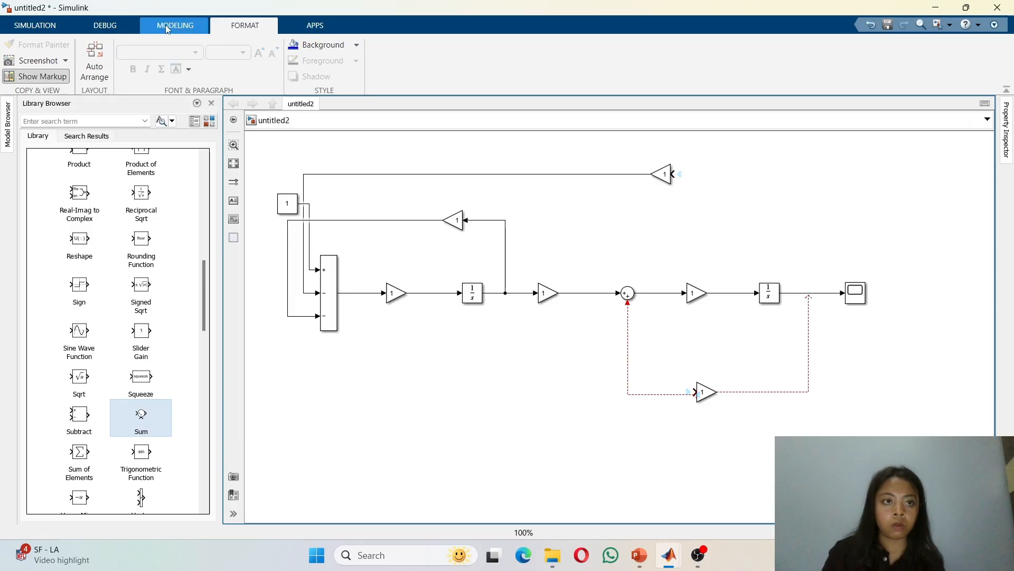
left_click(875, 27)
left_click(875, 27)
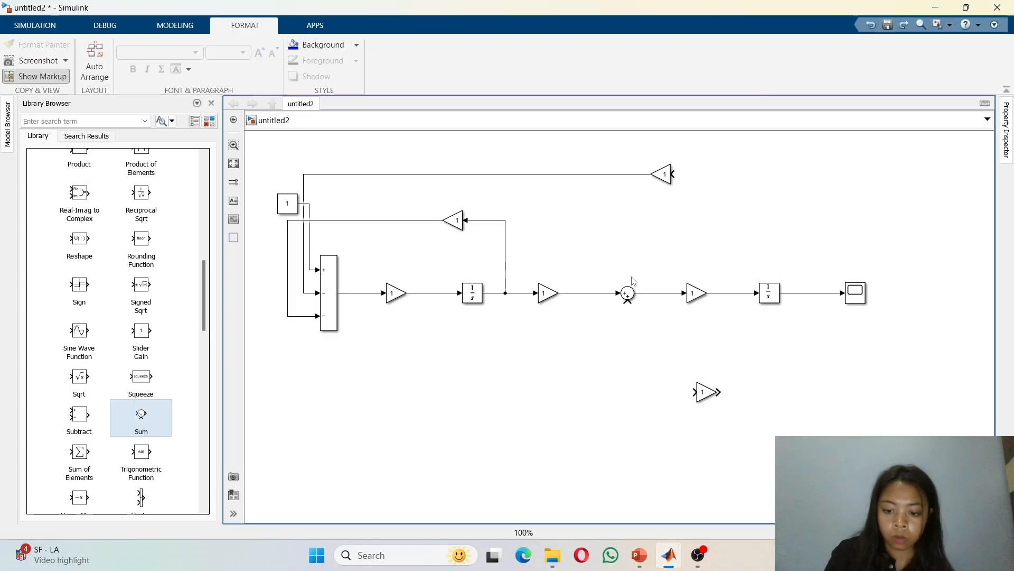
Step: Set the round Sum's list of signs to |+- and nudge the block slightly to the right
left_click(627, 295)
double_click(627, 294)
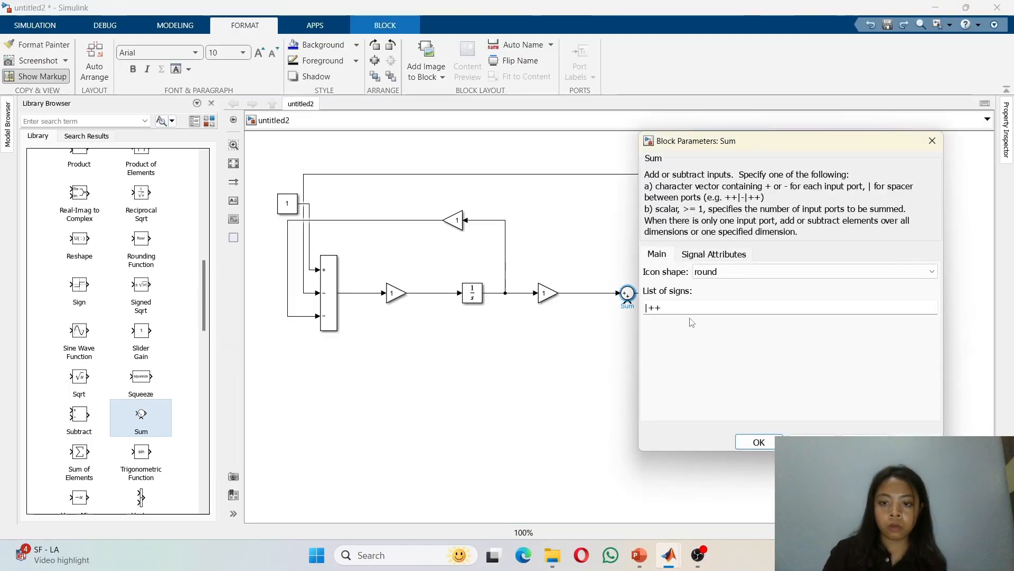
left_click(670, 305)
left_click(670, 305)
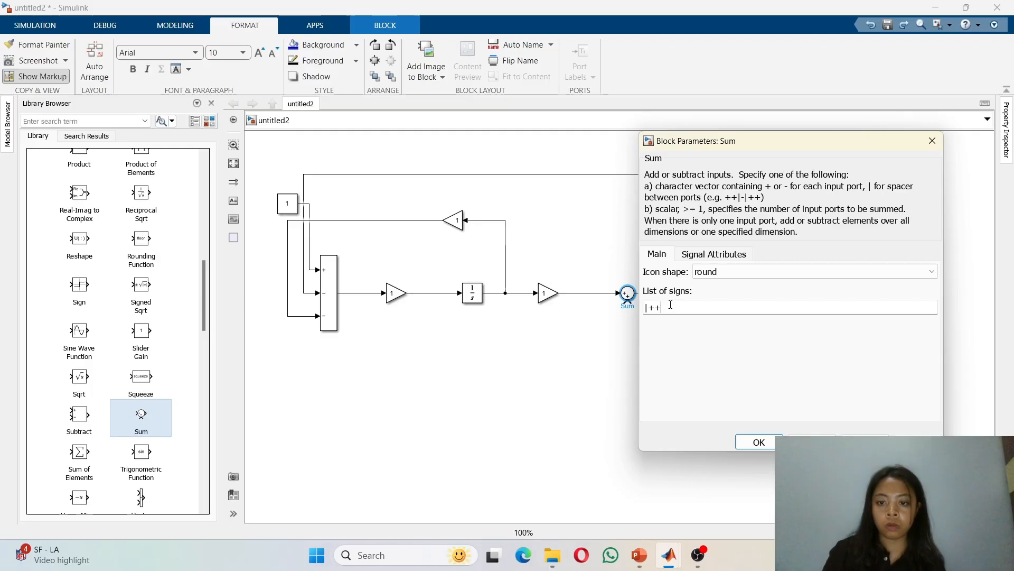
key("BackSpace")
type("-")
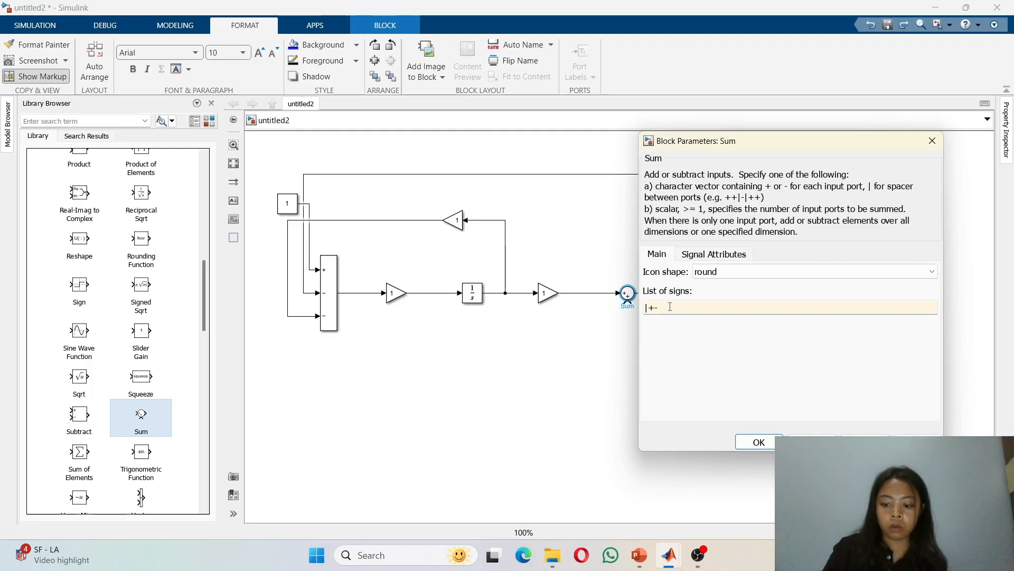
key("Return")
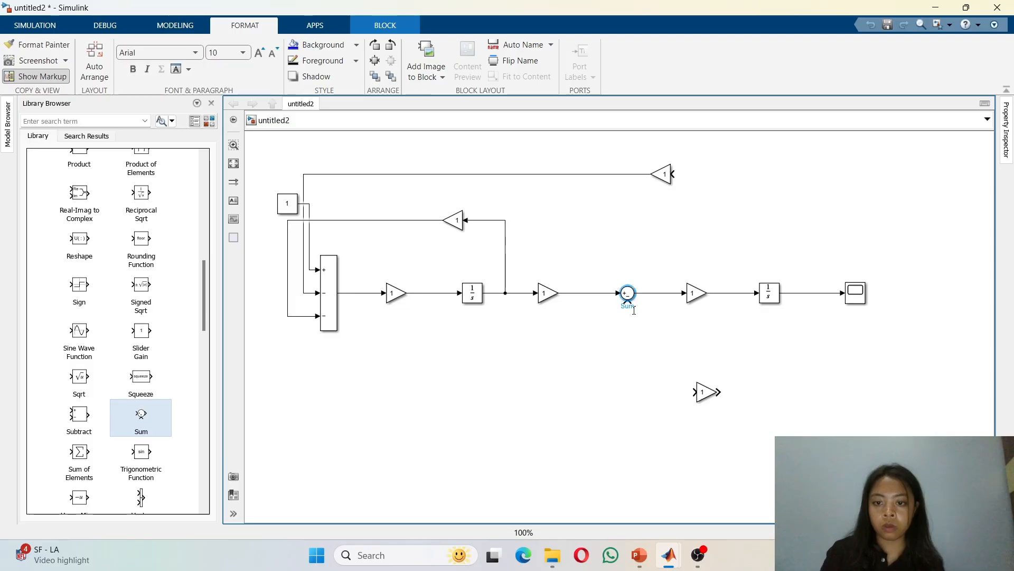
left_click(627, 296)
left_click_drag(629, 301, 637, 303)
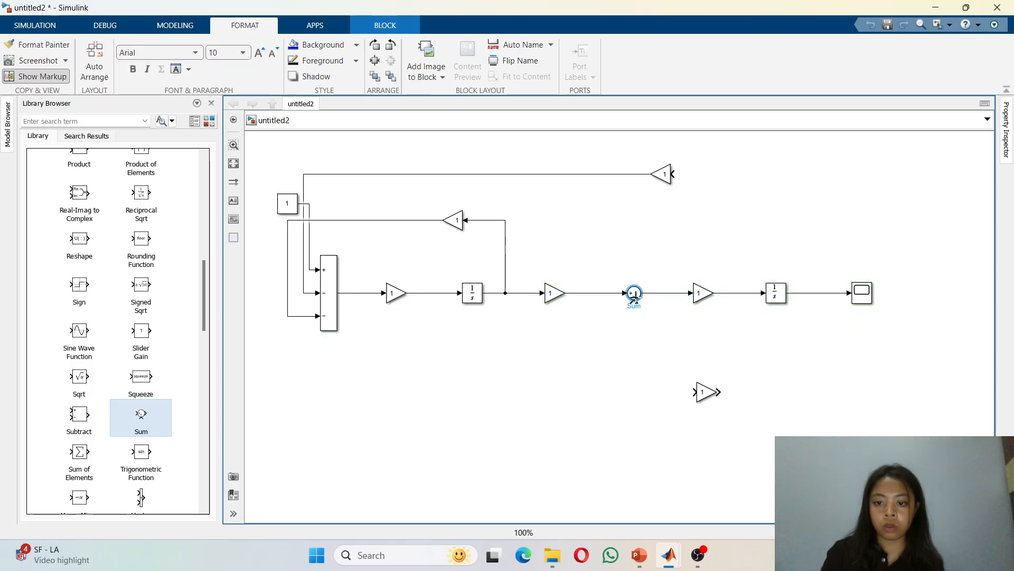
left_click(691, 392)
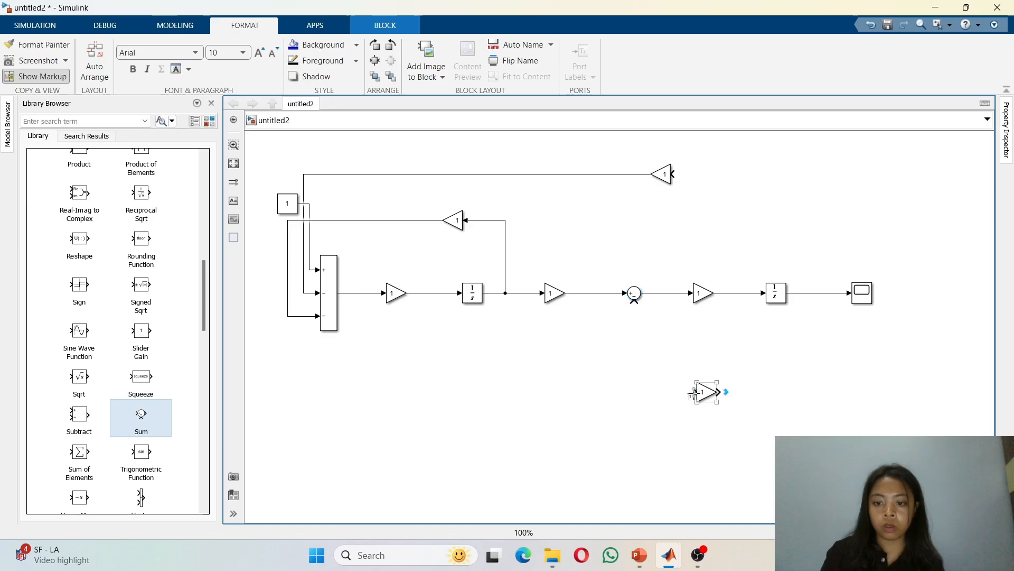
left_click_drag(693, 392, 636, 300)
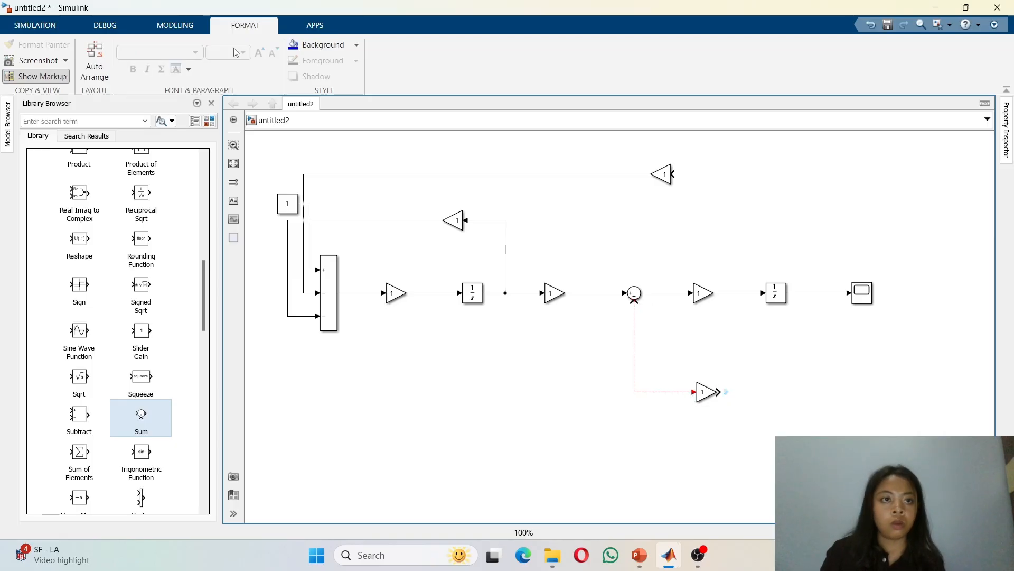
left_click(869, 25)
Step: Flip the lower Gain to face left, then wire it and the top Gain as feedback from the second Integrator's output
left_click(706, 392)
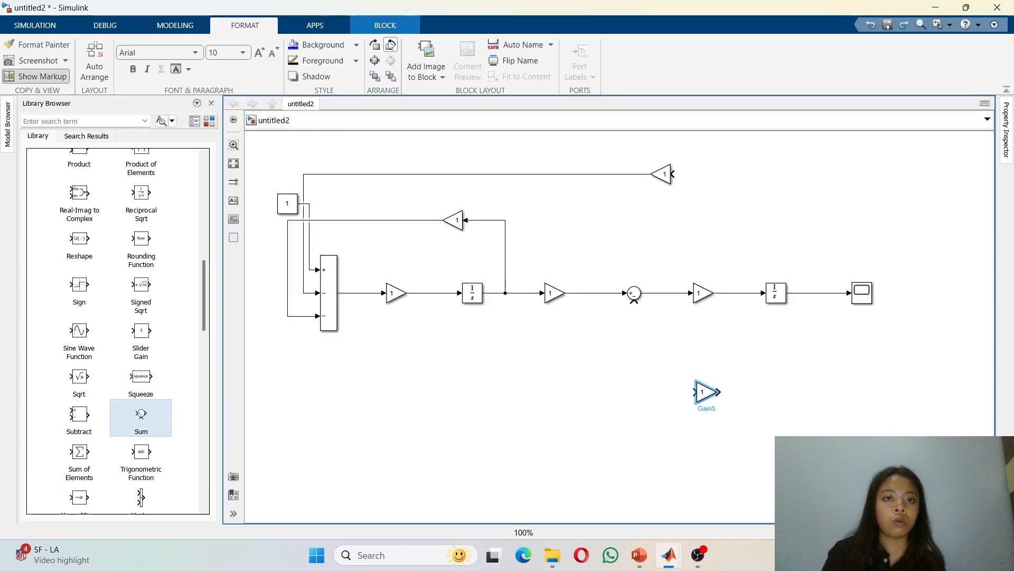
left_click(391, 46)
left_click(391, 45)
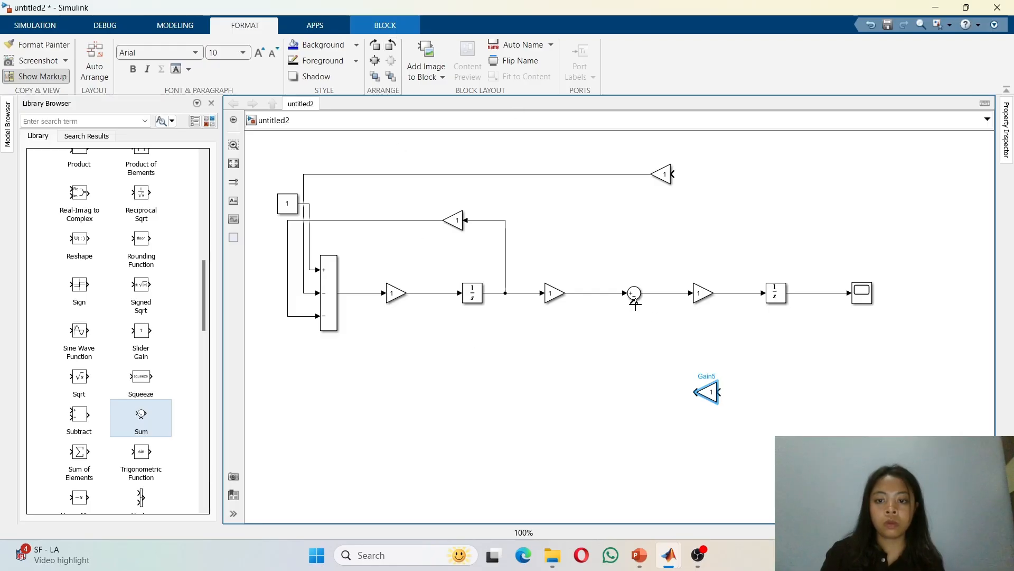
left_click_drag(633, 303, 808, 292)
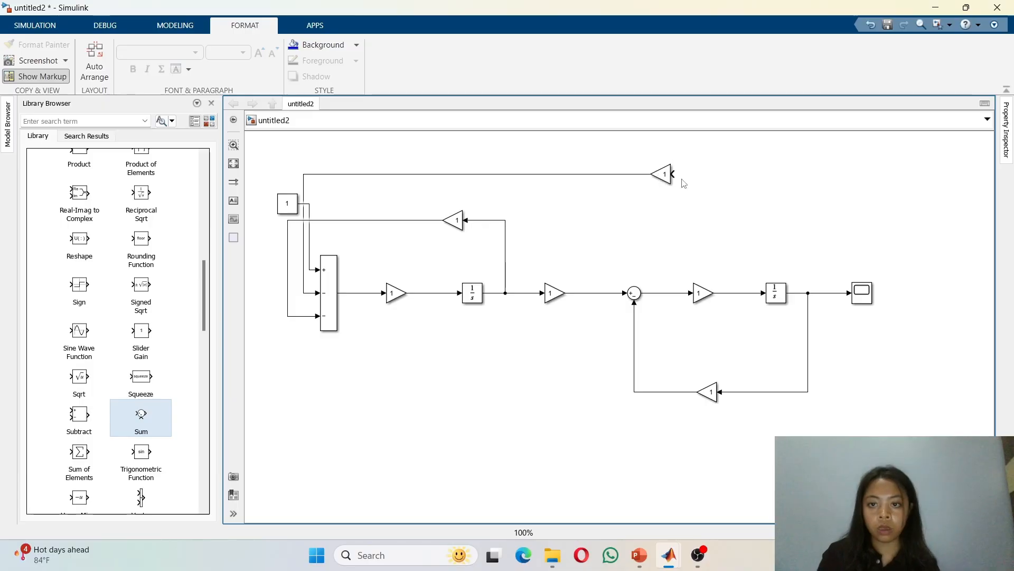
left_click_drag(673, 174, 800, 292)
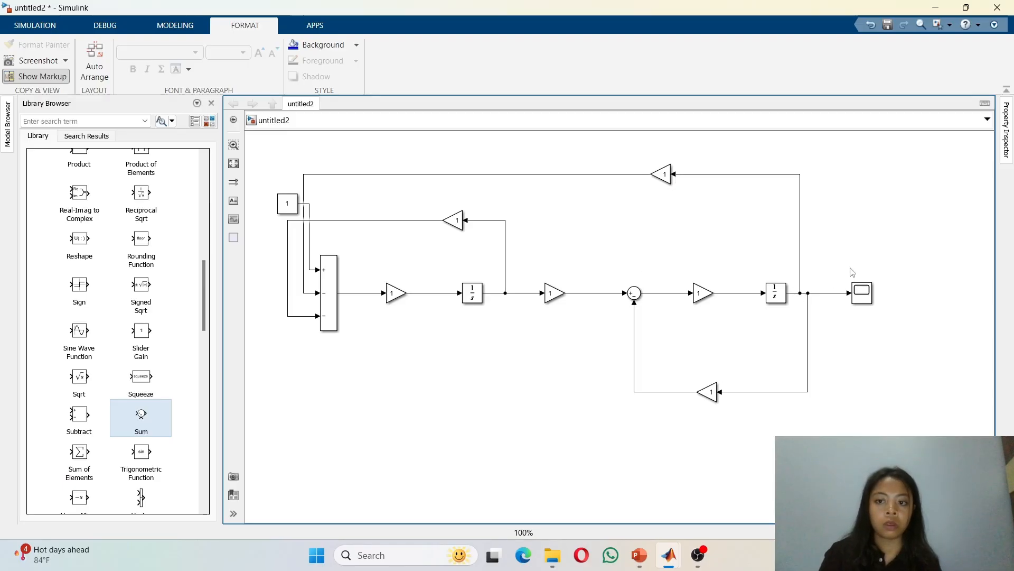
Step: Run the two-tank model's simulation and open the Scope to view its output
left_click(33, 27)
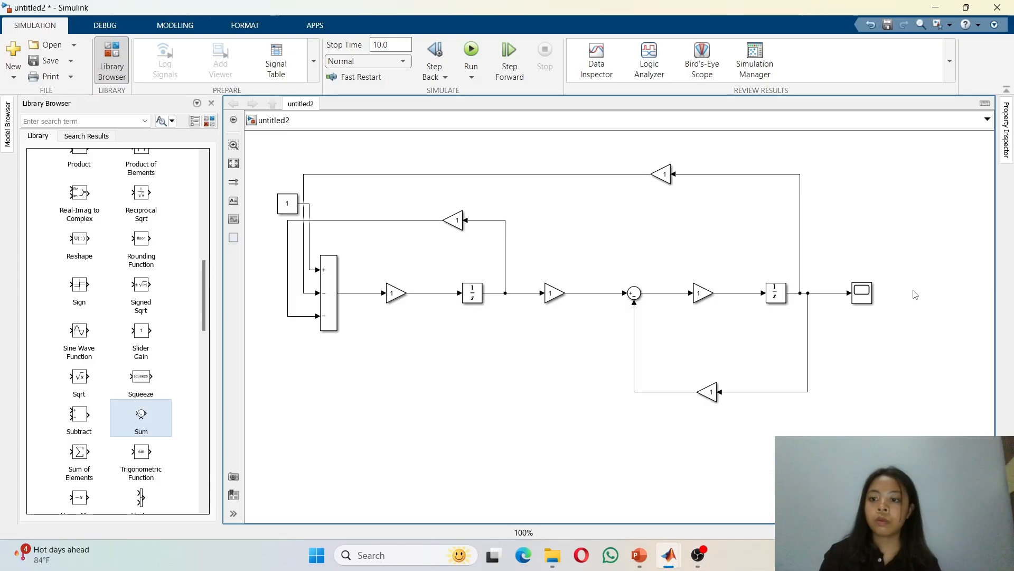
left_click(862, 292)
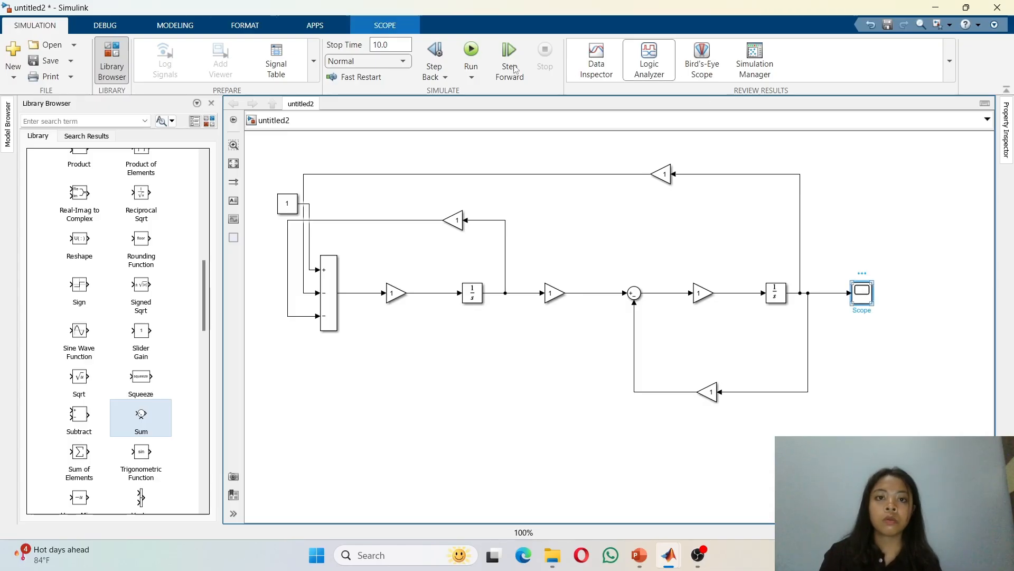
left_click(471, 59)
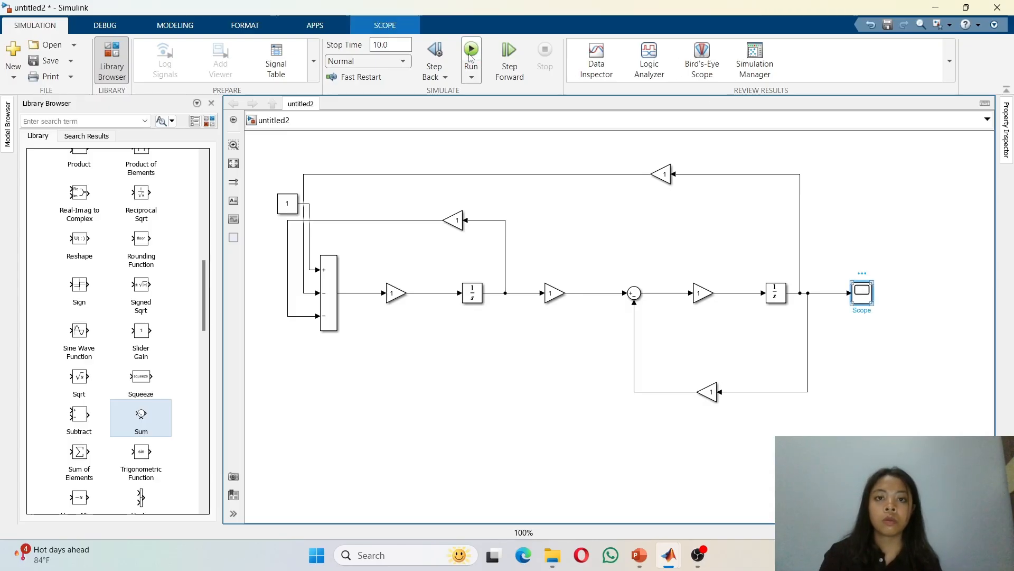
left_click(470, 58)
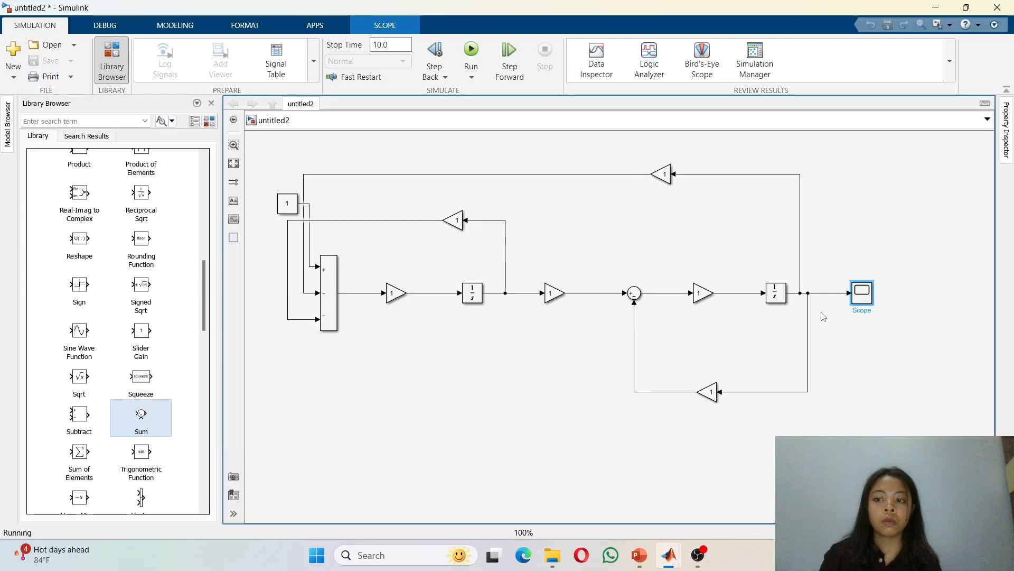
double_click(859, 296)
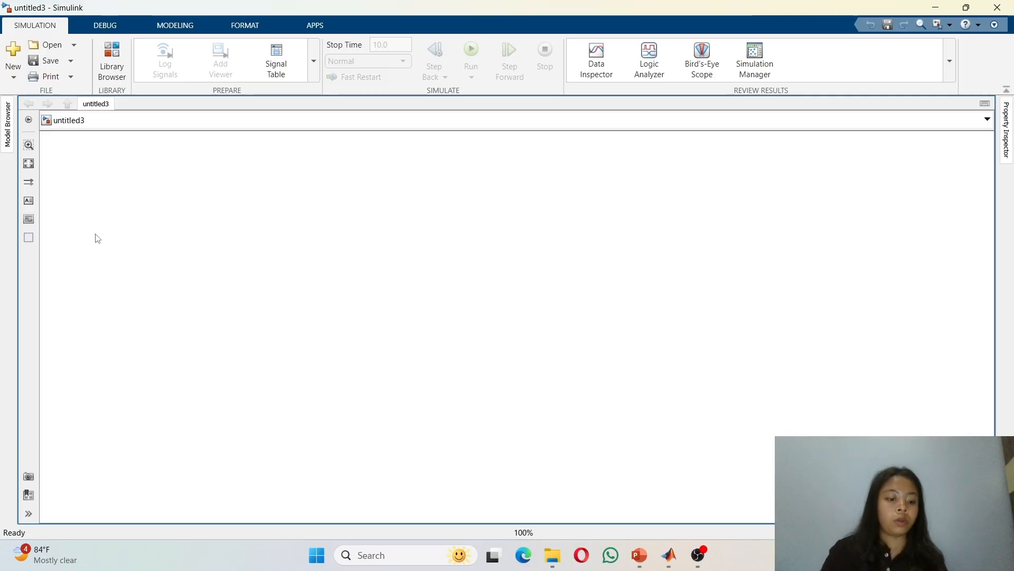
Step: In a new model, add a Constant block and a Sum block
type("cons")
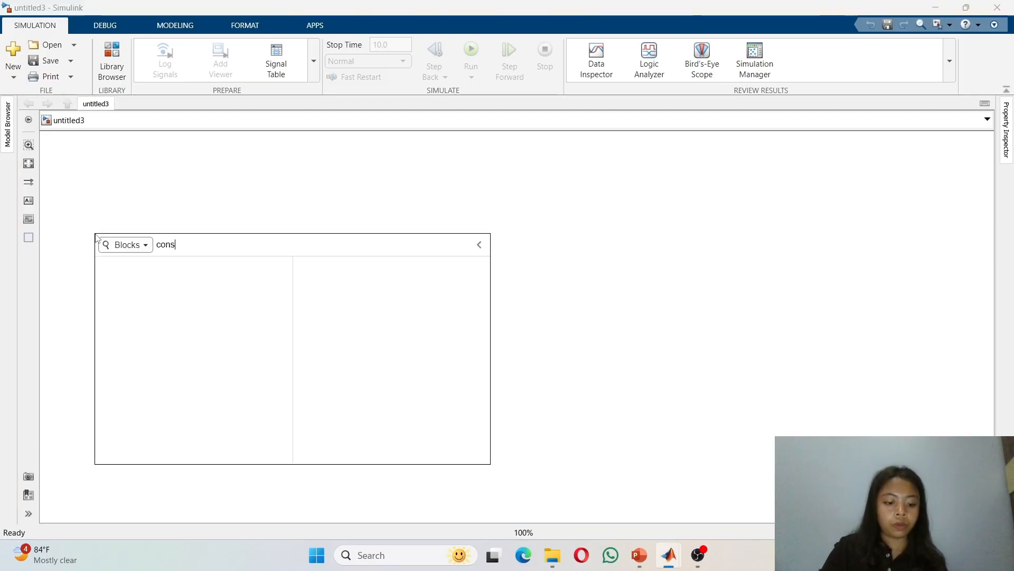
type("tan")
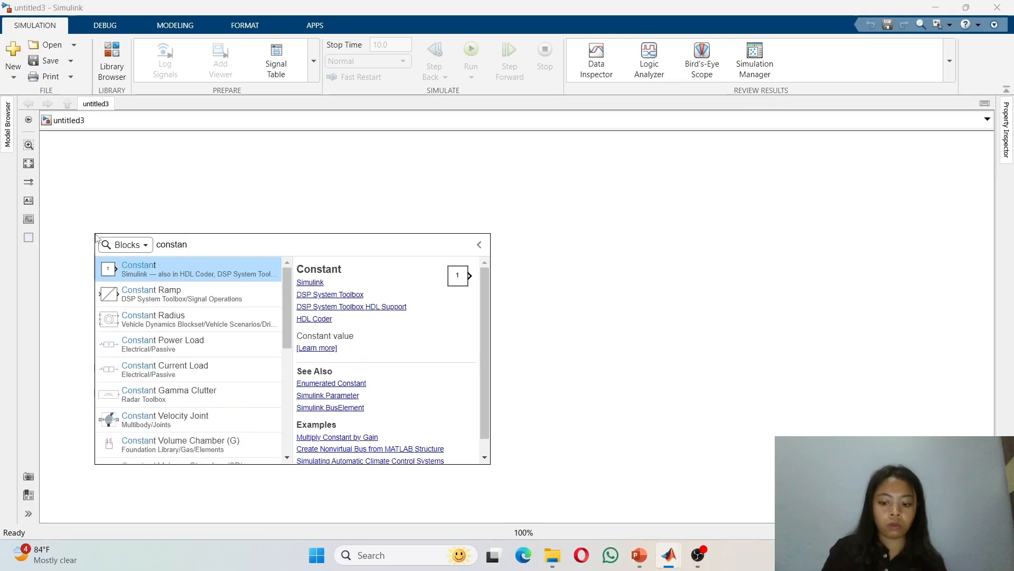
key("Return")
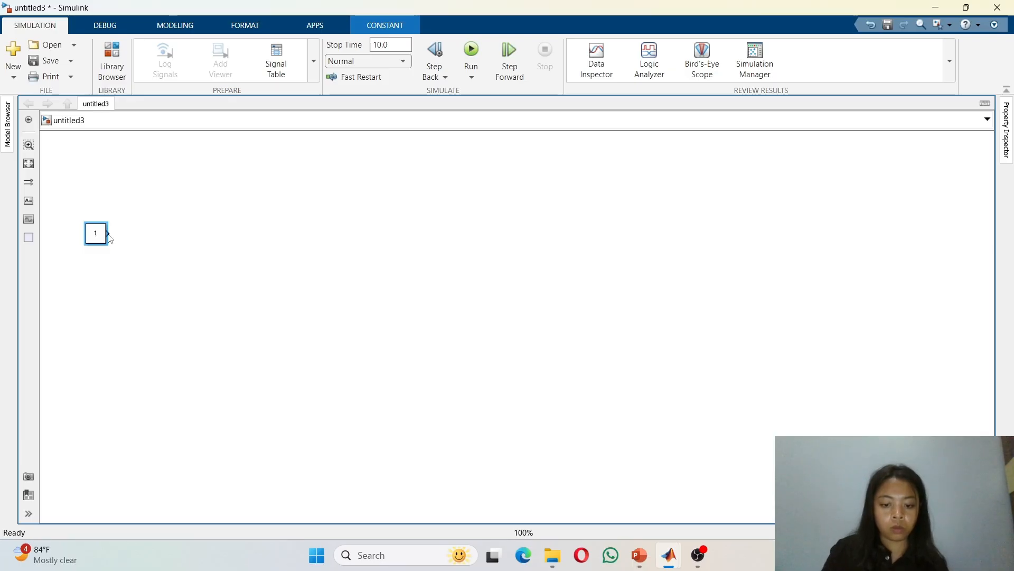
left_click(181, 280)
type("sum")
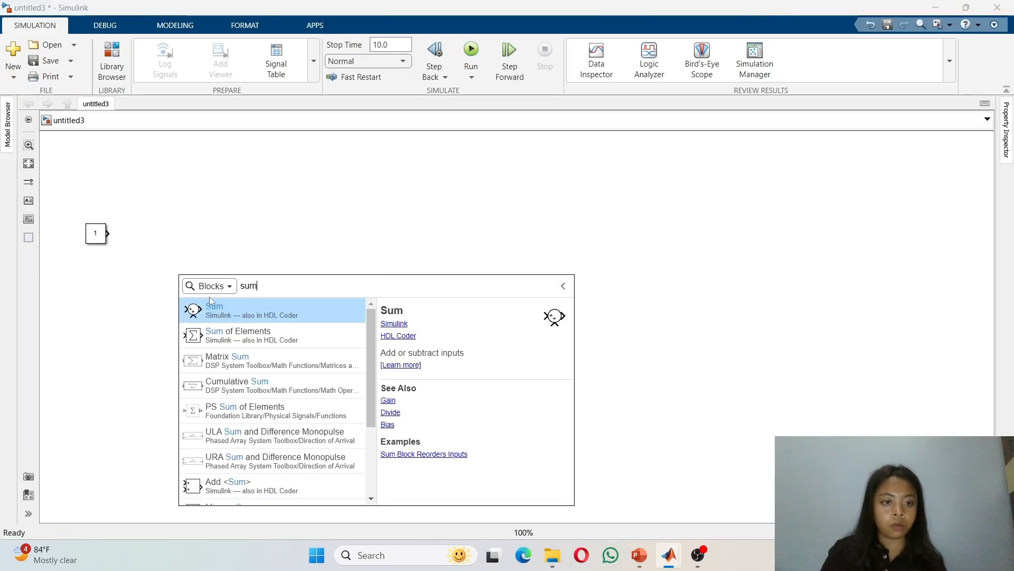
left_click(235, 307)
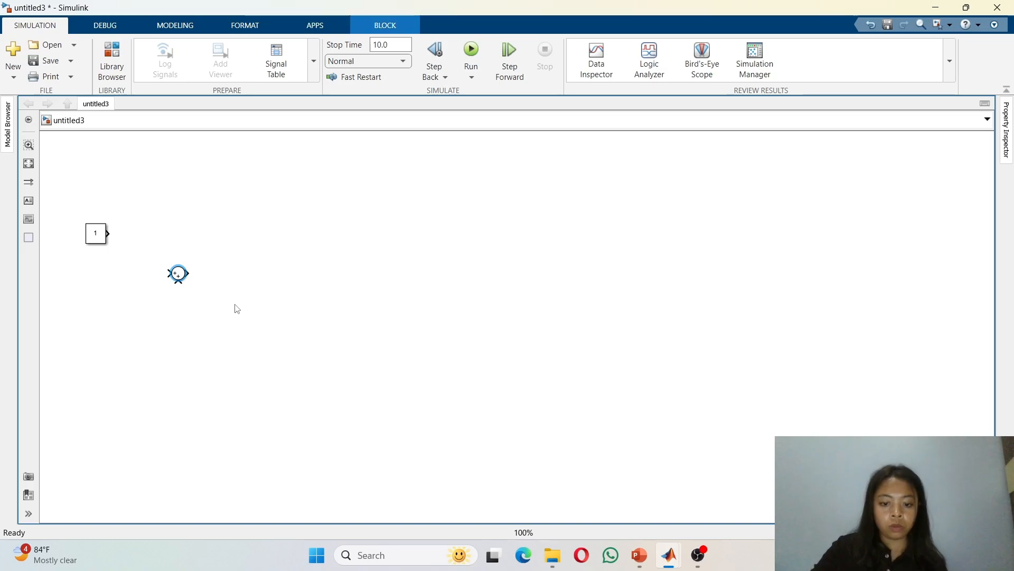
Step: Add a Transfer Fcn block followed by a Gain block to the right of the Sum
left_click(297, 272)
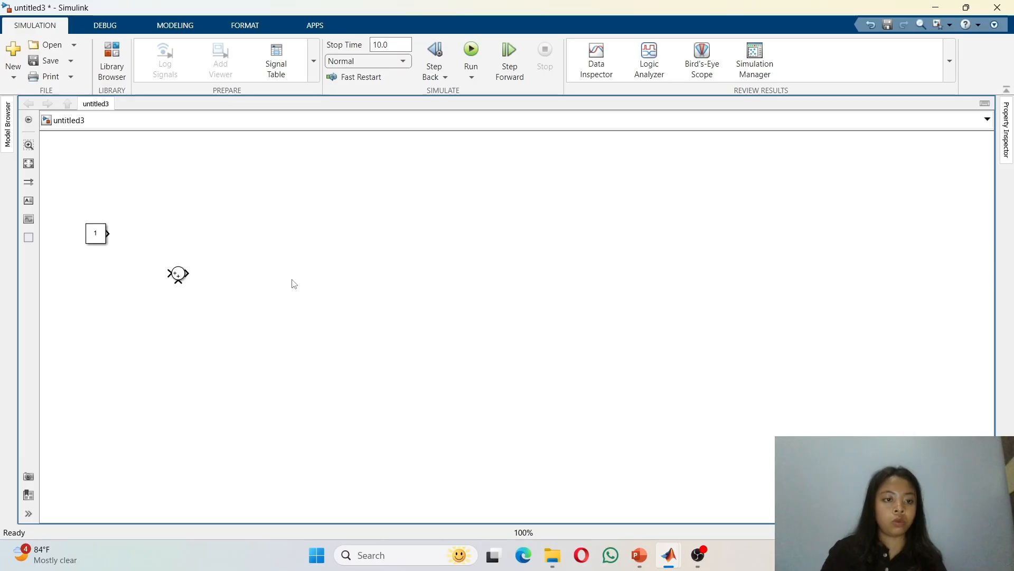
double_click(294, 284)
type("tra")
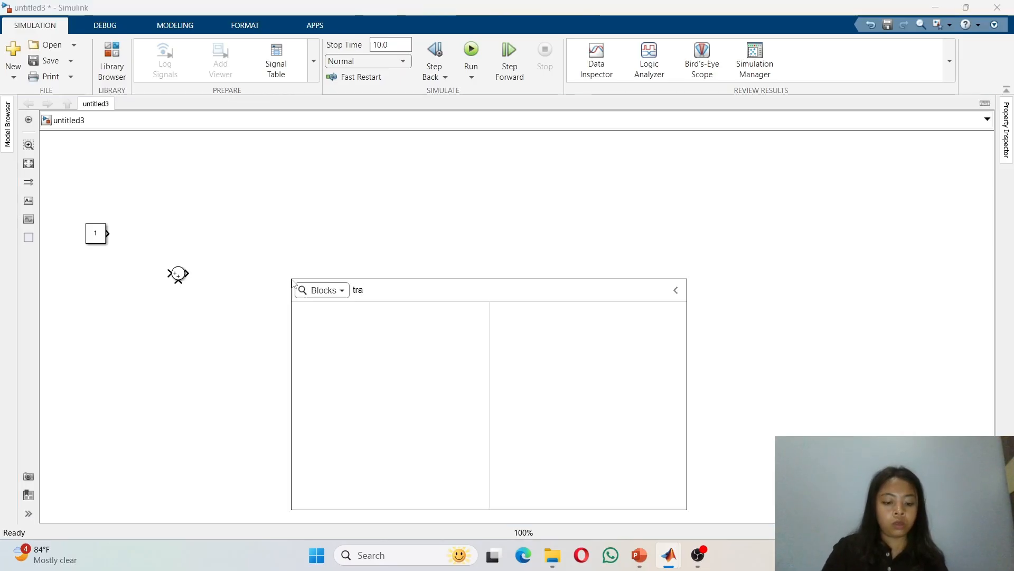
type("n")
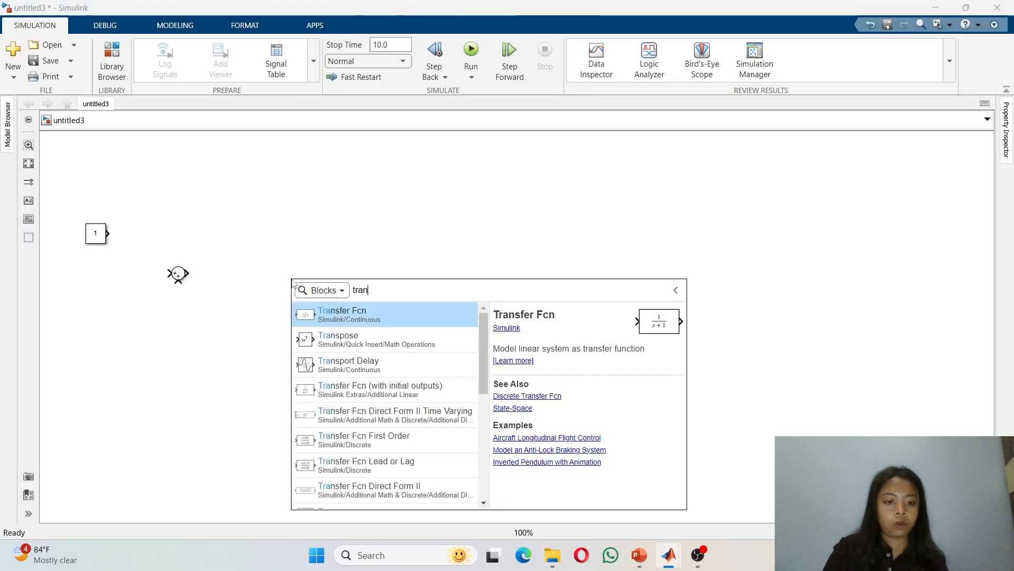
left_click(375, 324)
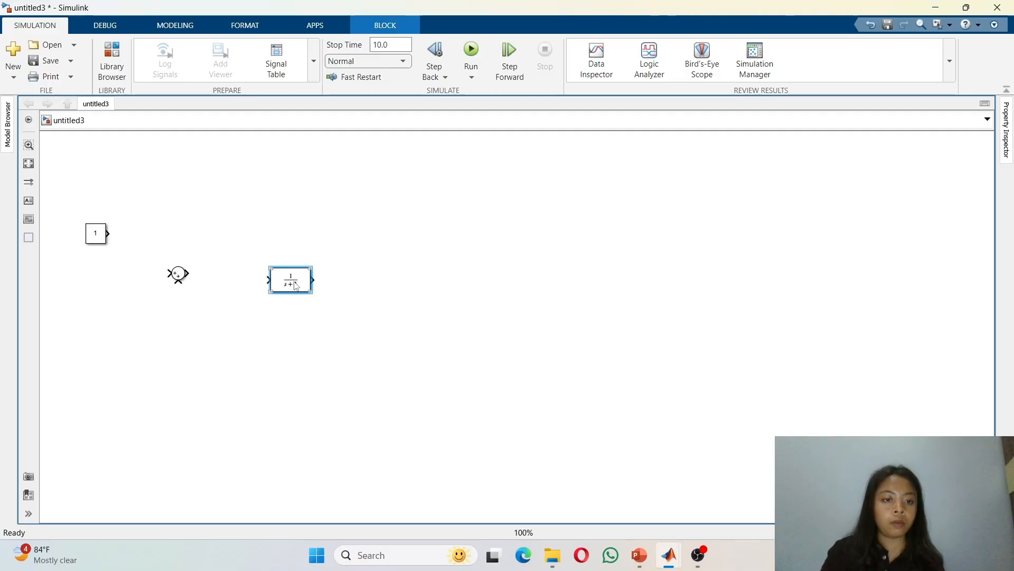
mouse_move(295, 286)
left_mouse_down()
mouse_move(268, 279)
mouse_move(289, 279)
left_mouse_up()
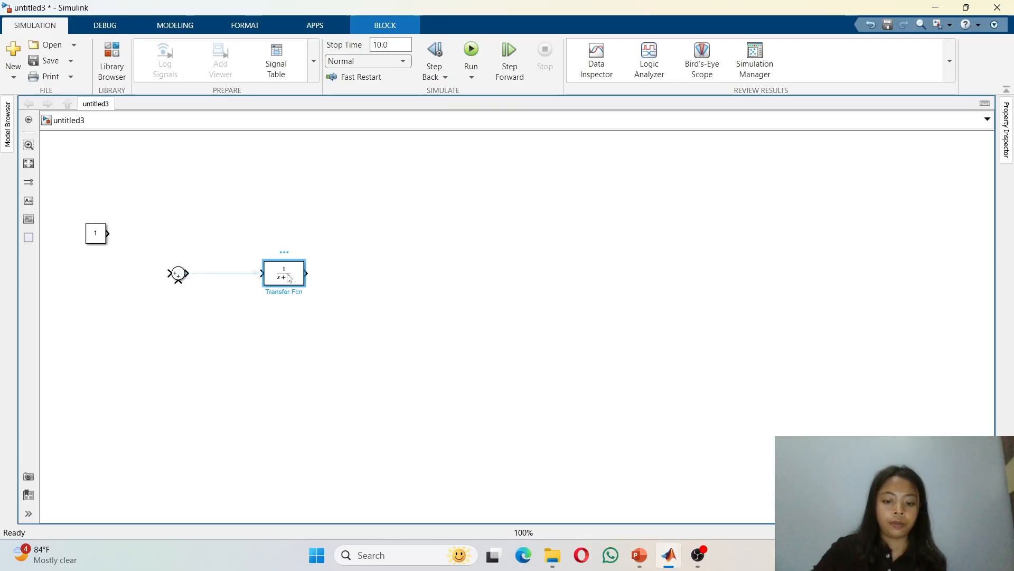
double_click(385, 272)
type("gai")
key("Return")
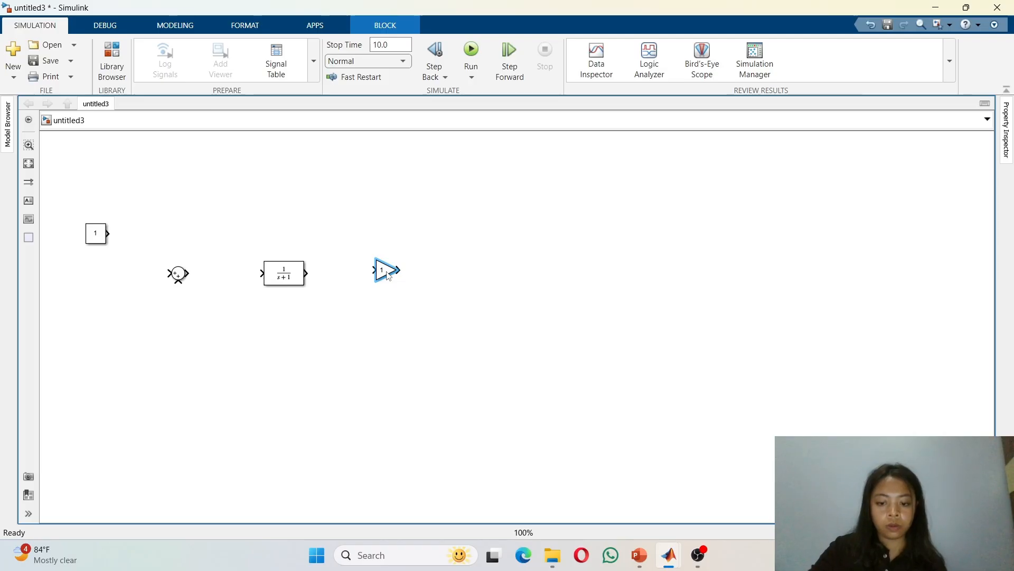
Step: Add a second Transfer Fcn, a Scope, and a second Gain placed below the row
double_click(464, 292)
type("tra")
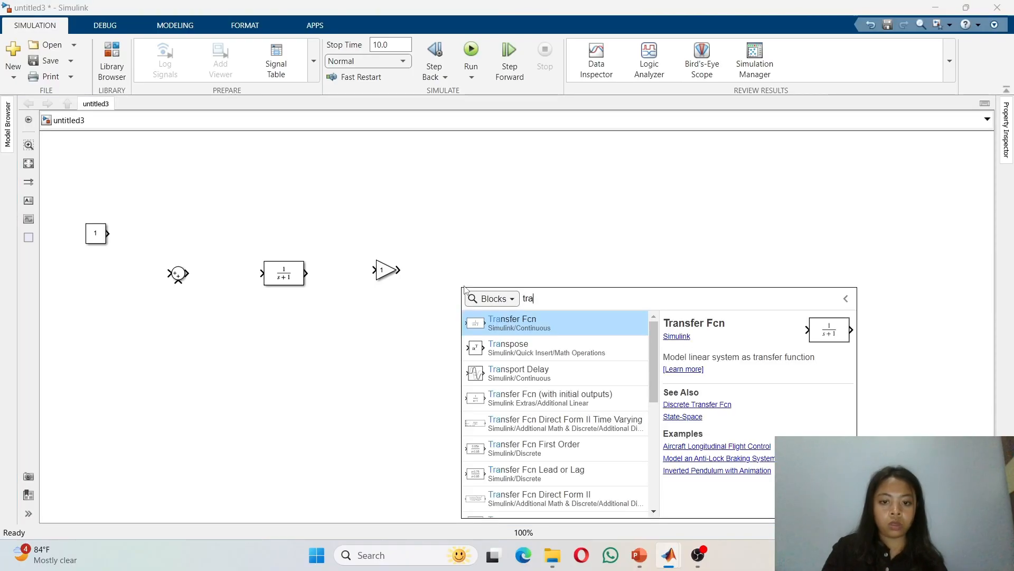
left_click(537, 325)
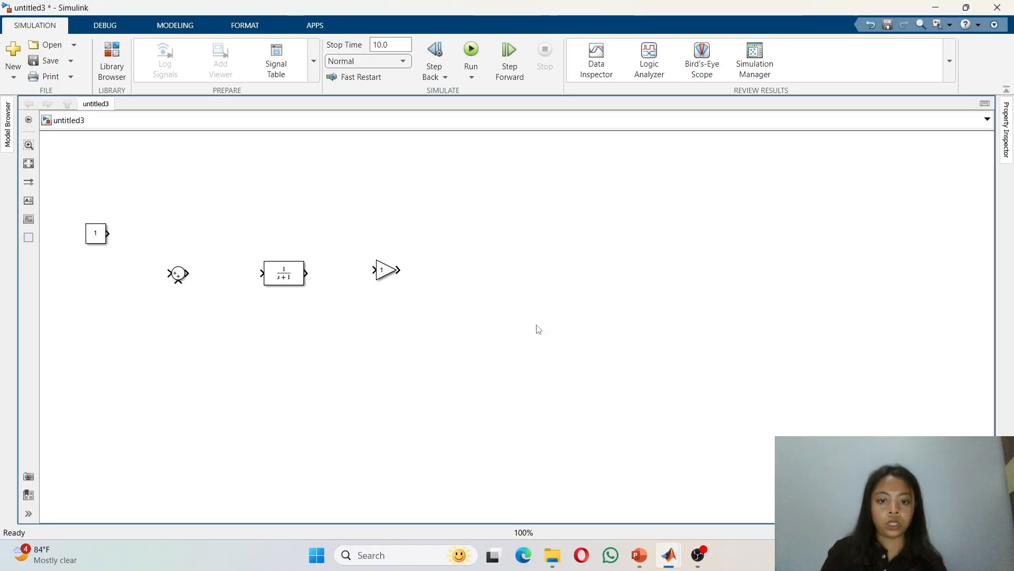
double_click(595, 284)
type("scope")
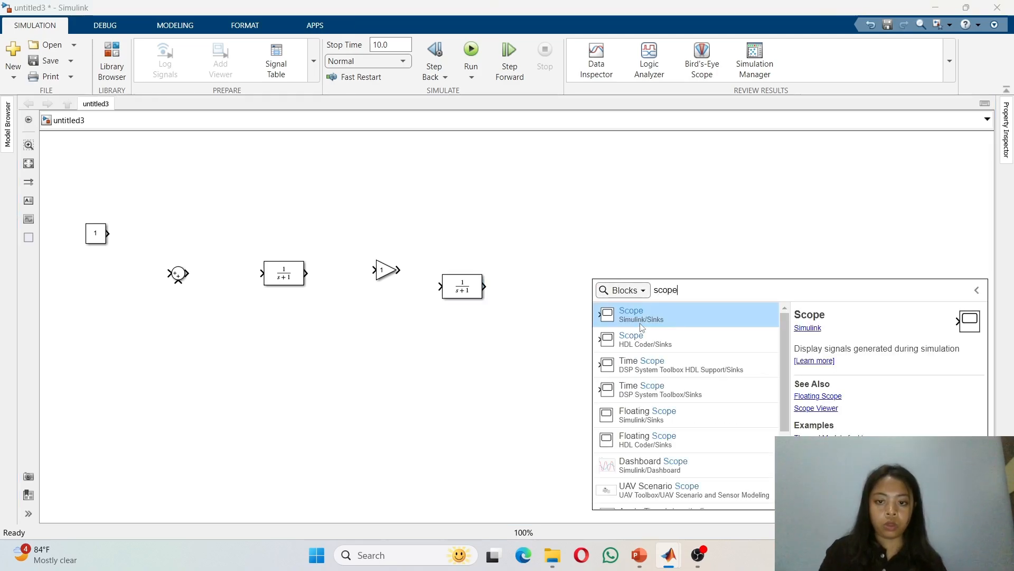
left_click(642, 325)
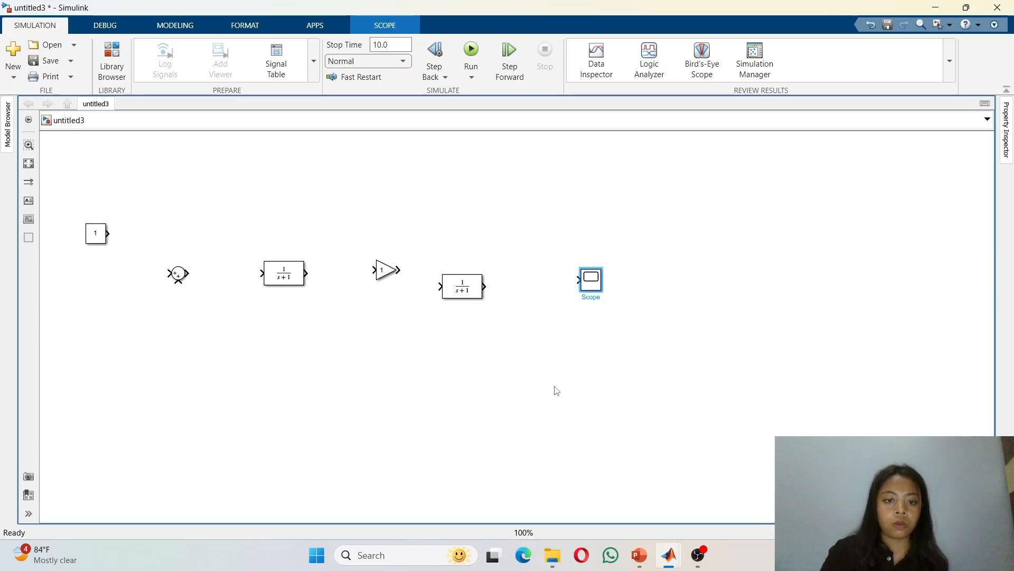
double_click(390, 344)
type("gain")
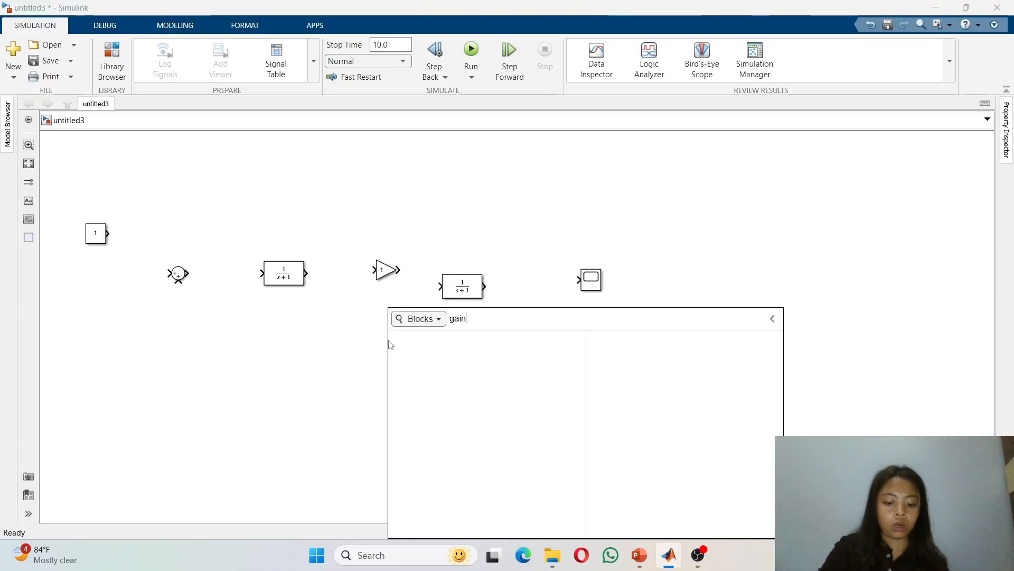
key("Return")
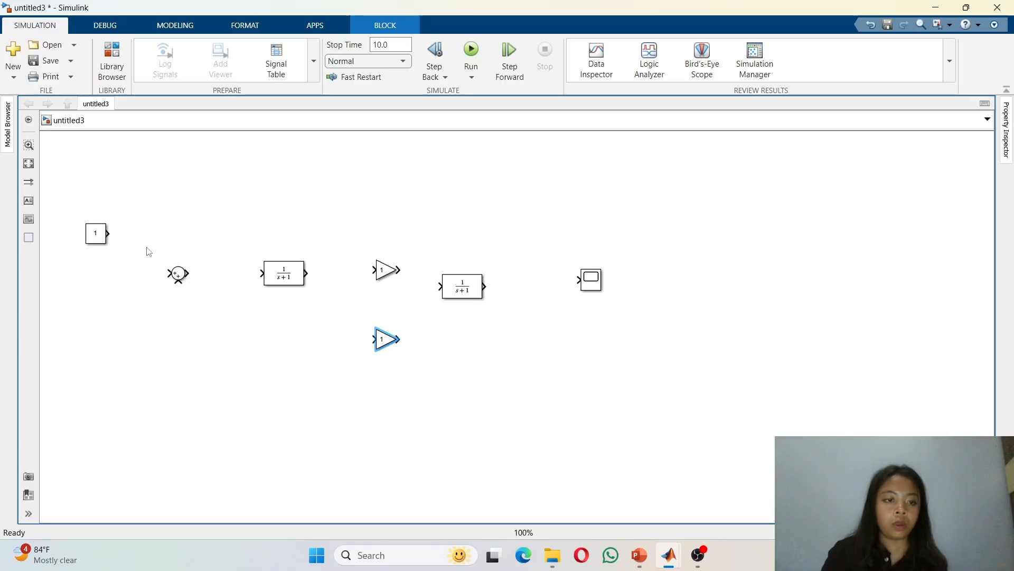
Step: Align the Constant, Sum, Transfer Fcns, Gain and Scope into one horizontal row
left_click_drag(100, 239, 105, 275)
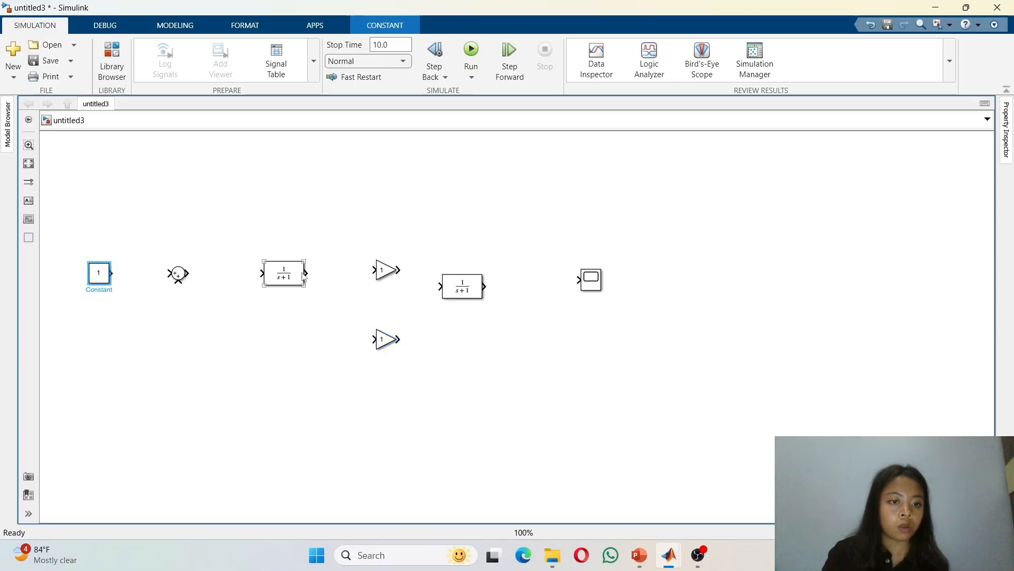
left_click_drag(301, 281, 298, 282)
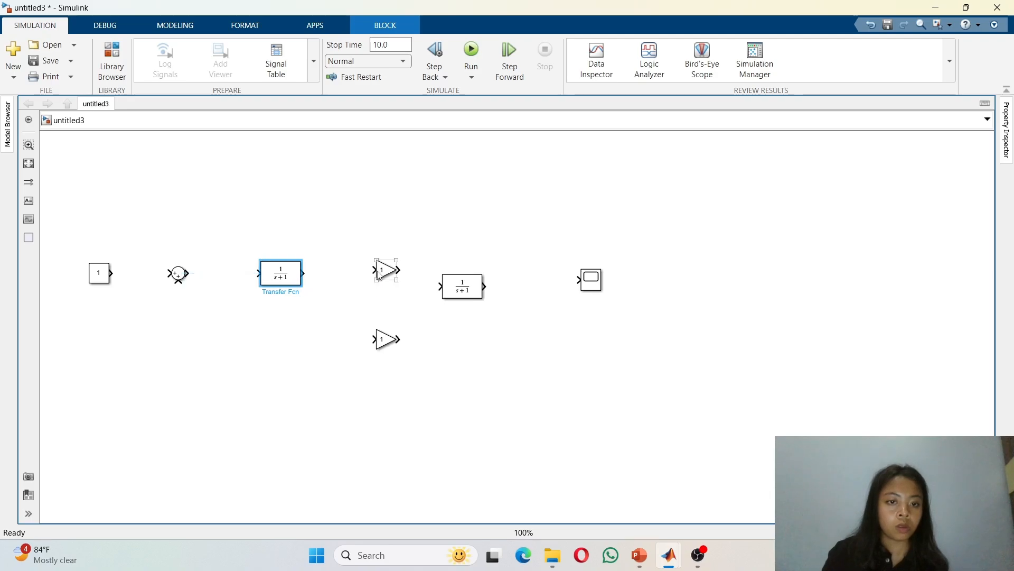
left_click_drag(374, 280, 367, 284)
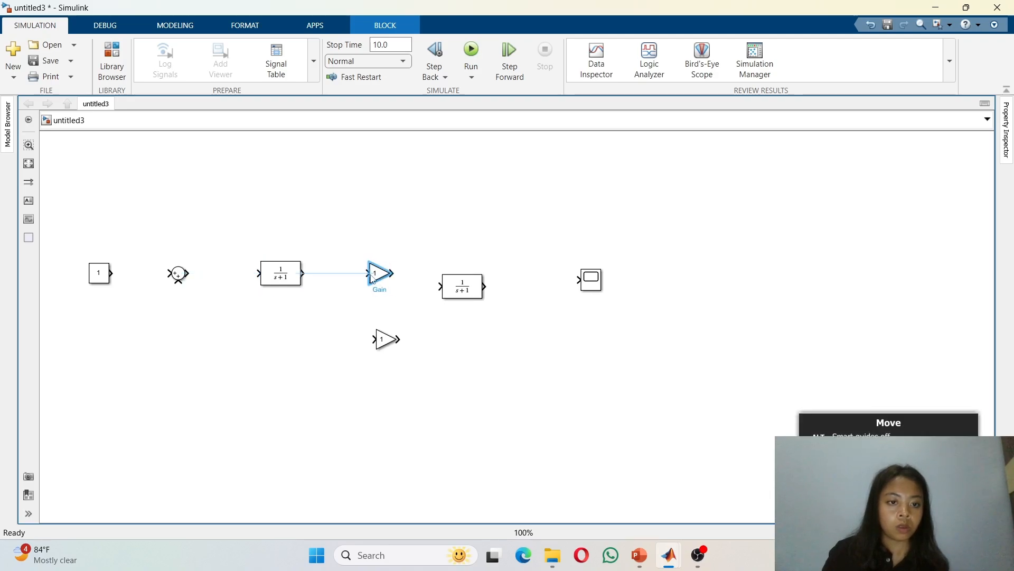
left_click_drag(452, 285, 482, 272)
left_click_drag(587, 283, 601, 276)
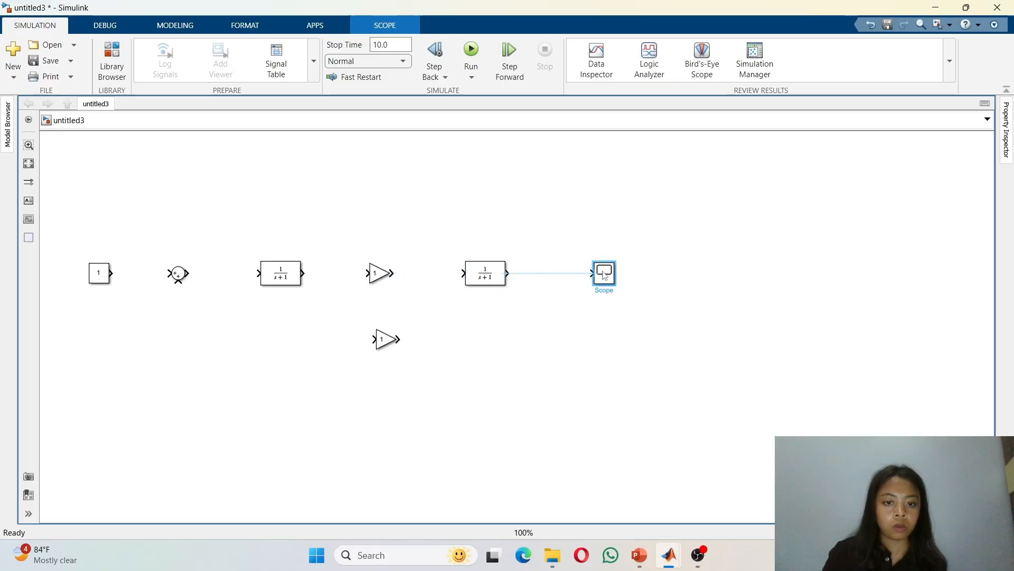
Step: Flip the lower Gain to face left and position it below the second Transfer Fcn
left_click(391, 339)
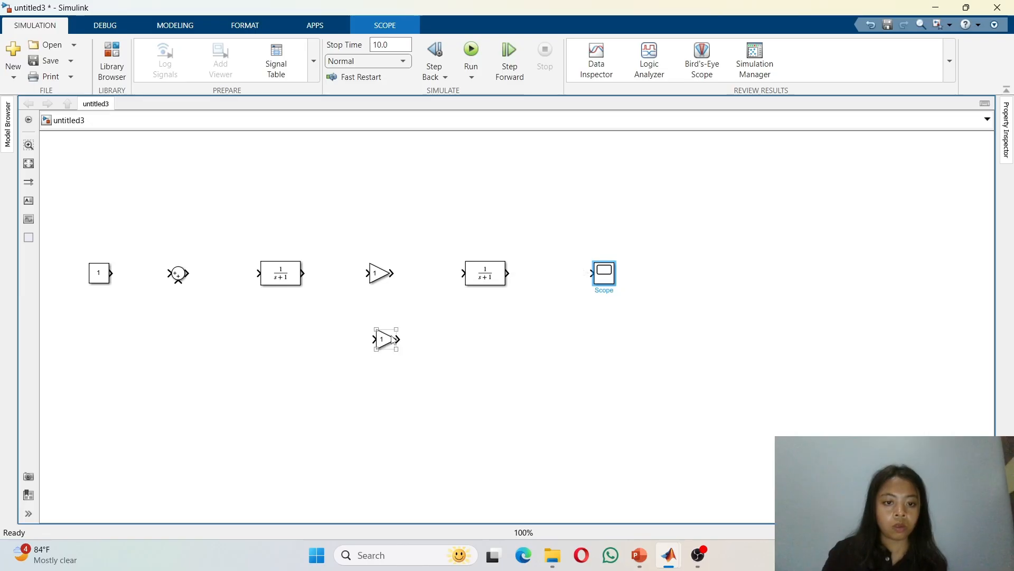
left_click_drag(393, 339, 399, 364)
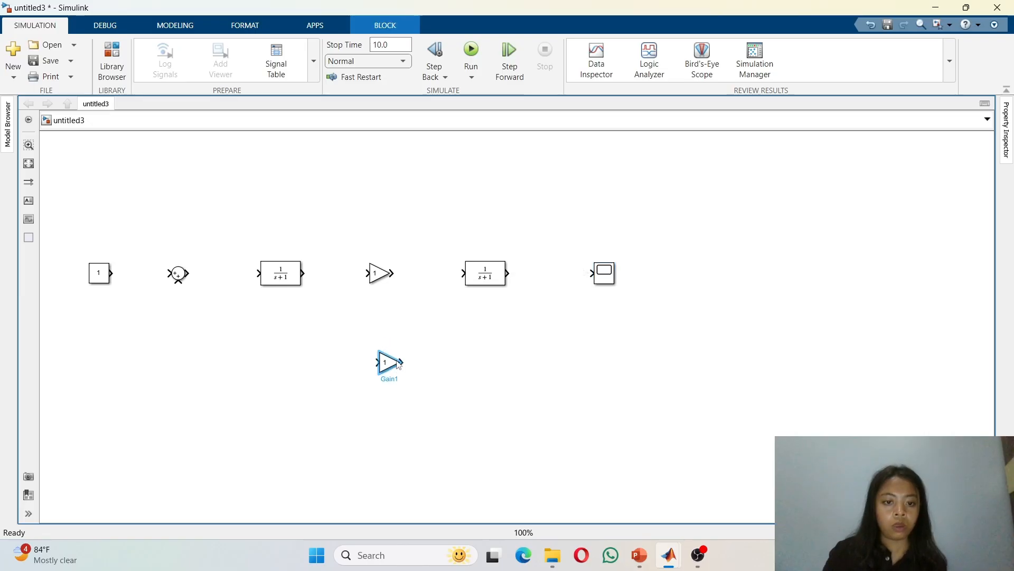
left_click(246, 26)
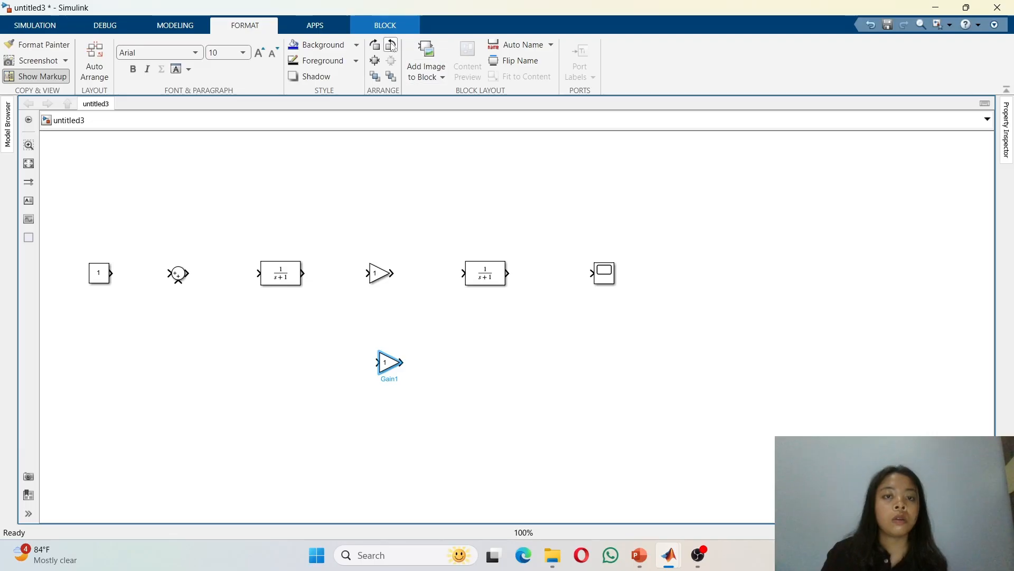
left_click(391, 45)
left_click(390, 46)
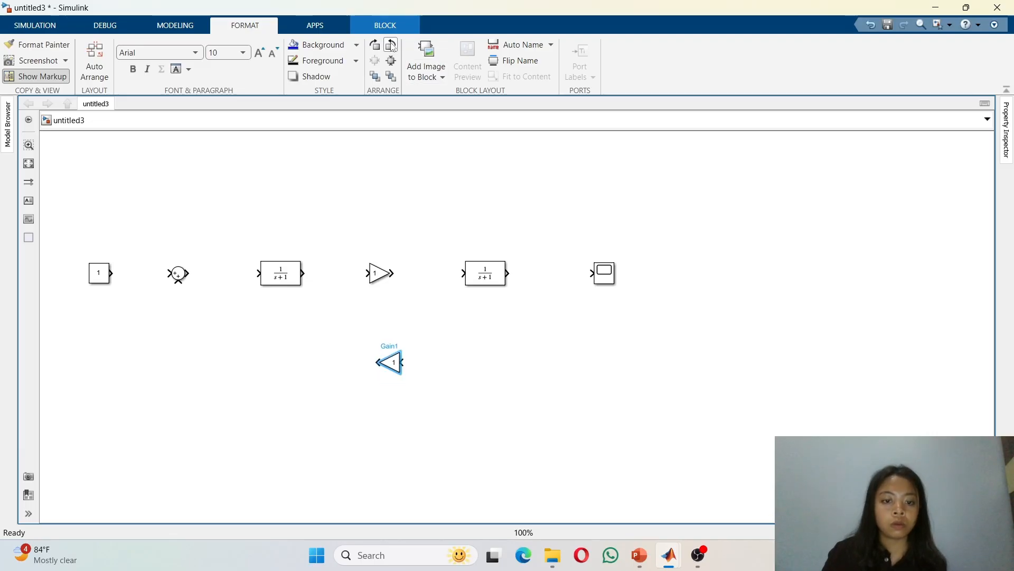
left_click(487, 335)
left_click_drag(402, 369, 449, 365)
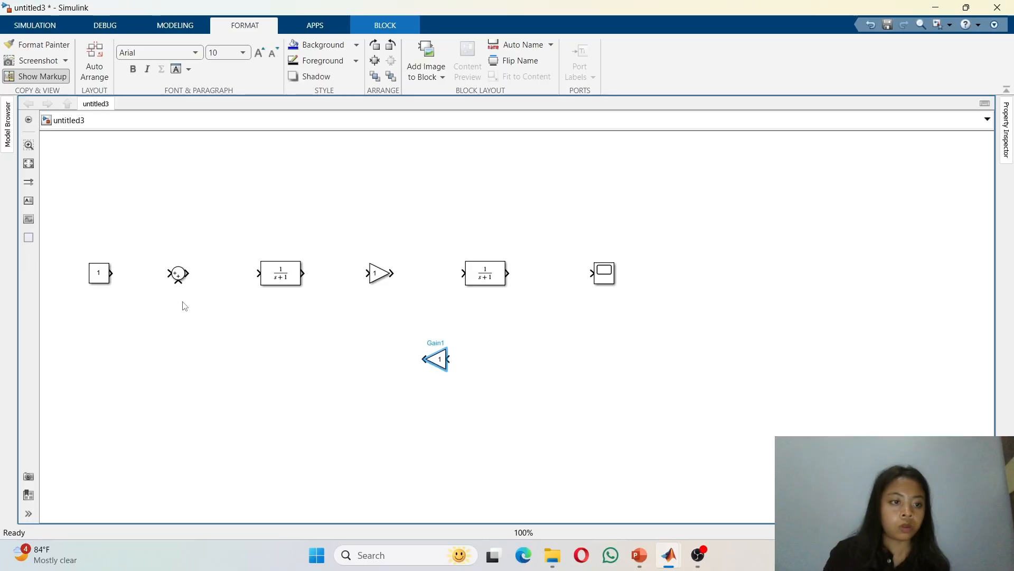
Step: Connect the chain from Constant to Scope and feed the flipped Gain from the second Transfer Fcn's output
left_click_drag(112, 273, 591, 276)
left_click(484, 330)
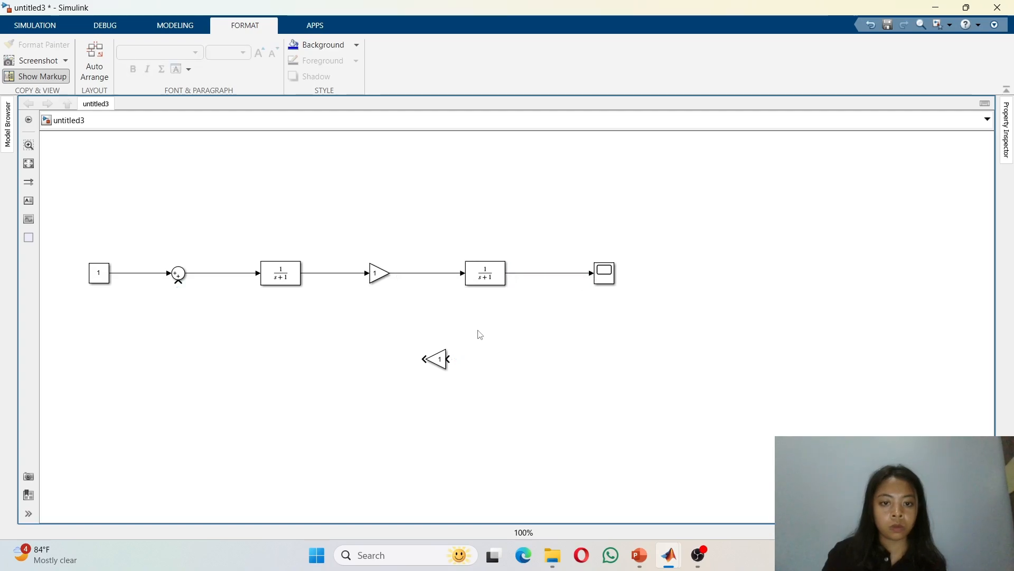
left_click(438, 359)
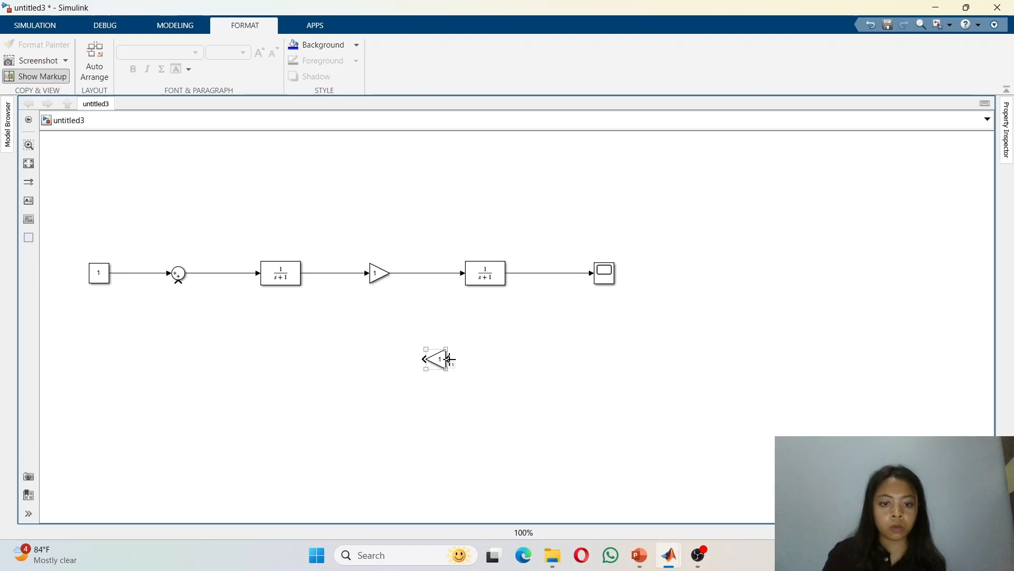
mouse_move(448, 359)
left_mouse_down()
mouse_move(487, 356)
mouse_move(554, 296)
mouse_move(548, 273)
left_mouse_up()
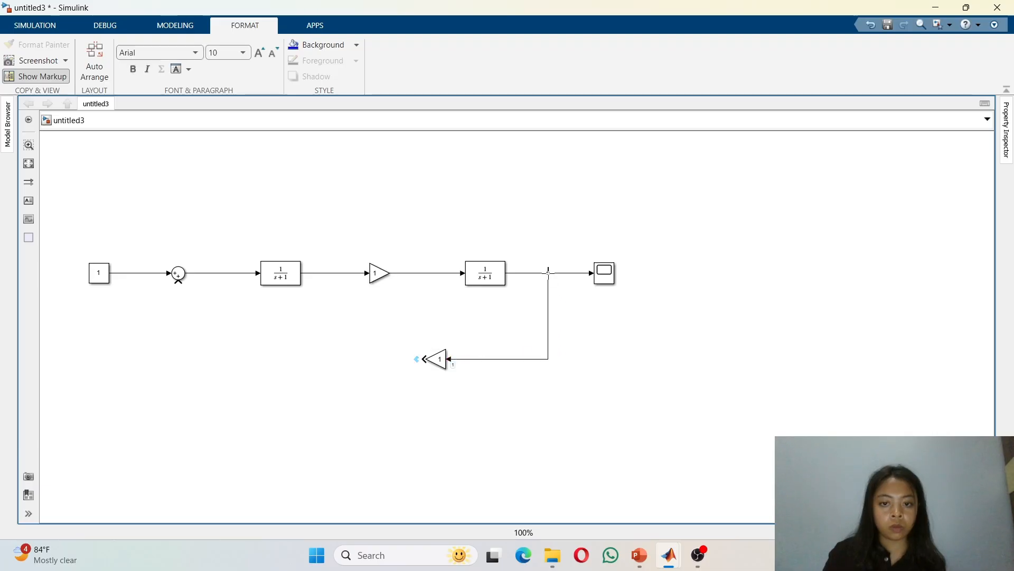
left_click(426, 358)
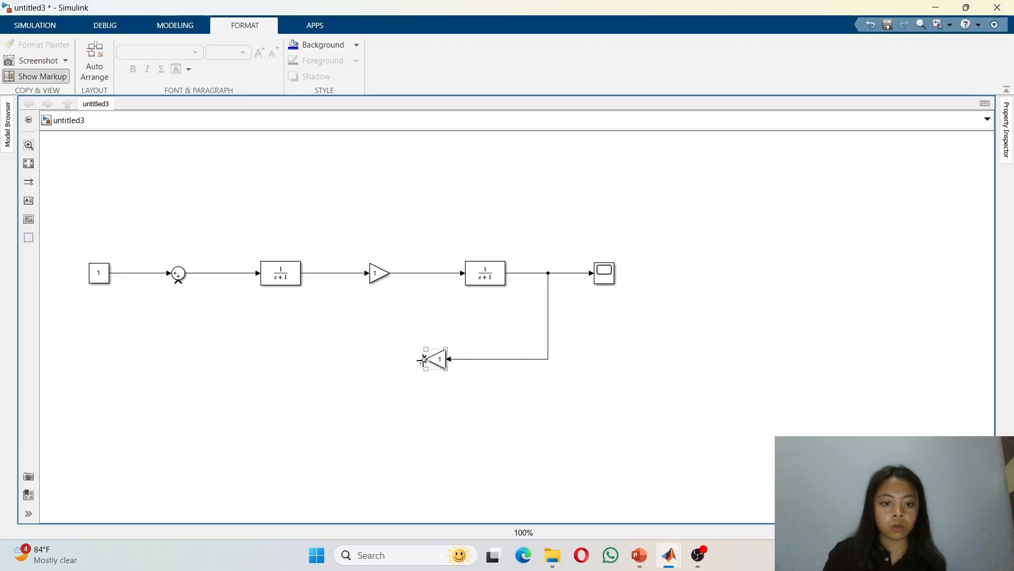
Step: Connect the flipped feedback Gain's output to the Sum block's lower input to close the loop
left_click_drag(422, 360, 178, 280)
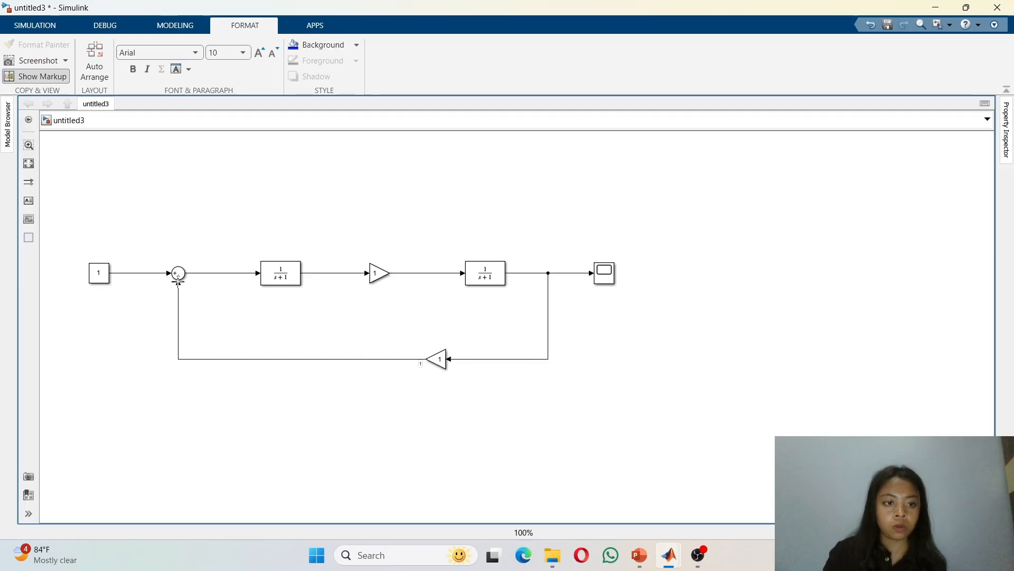
left_click(178, 274)
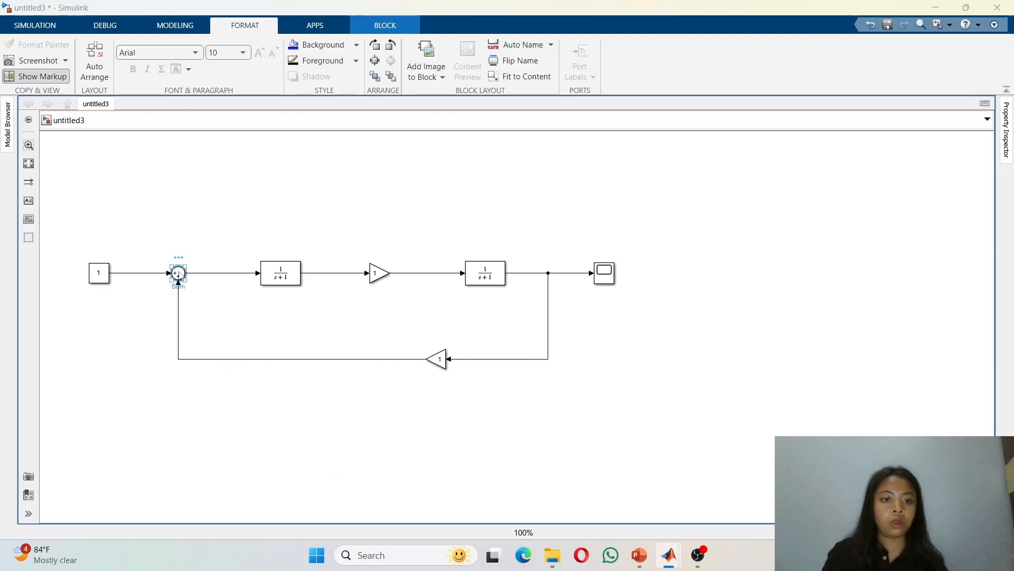
Step: Set the Sum block's list of signs to |+- so the feedback is subtracted
double_click(180, 277)
double_click(238, 287)
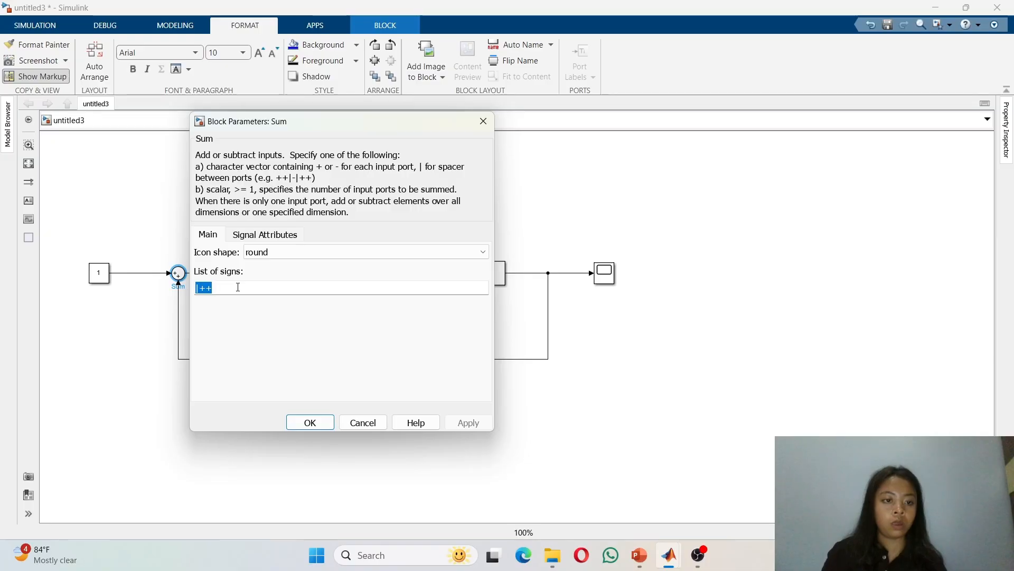
double_click(238, 287)
double_click(237, 287)
left_click(238, 286)
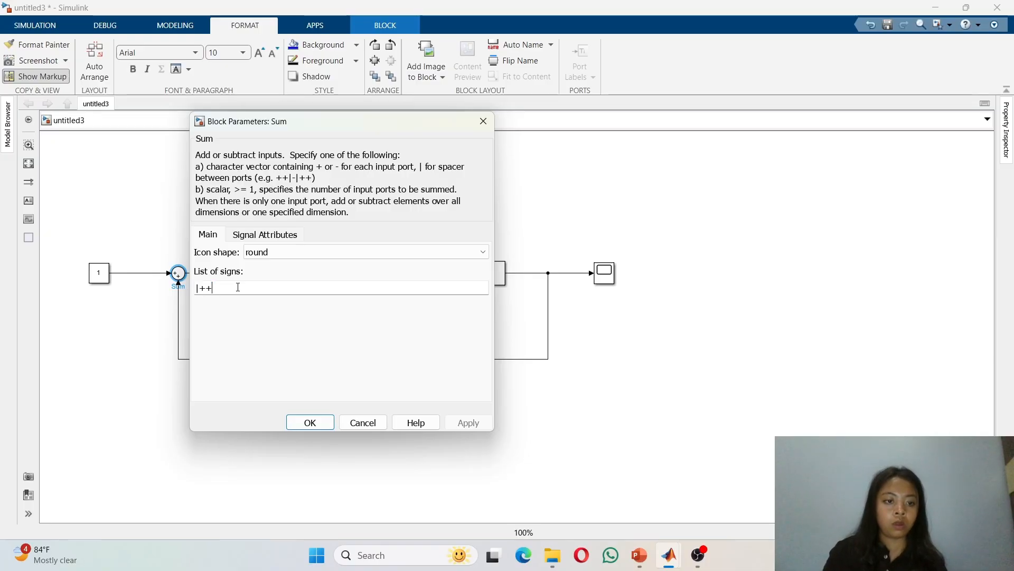
key("BackSpace")
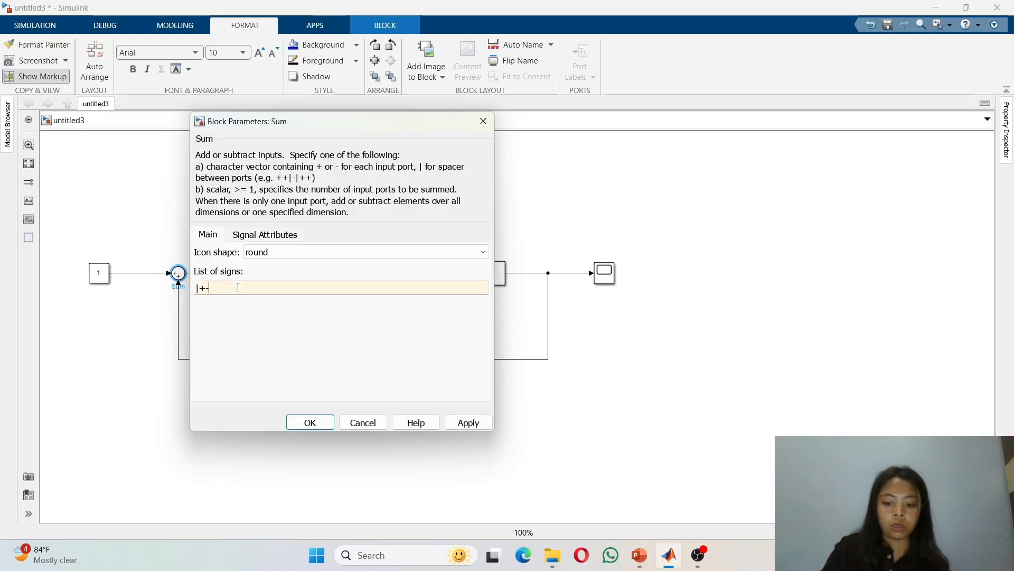
type("-")
key("Return")
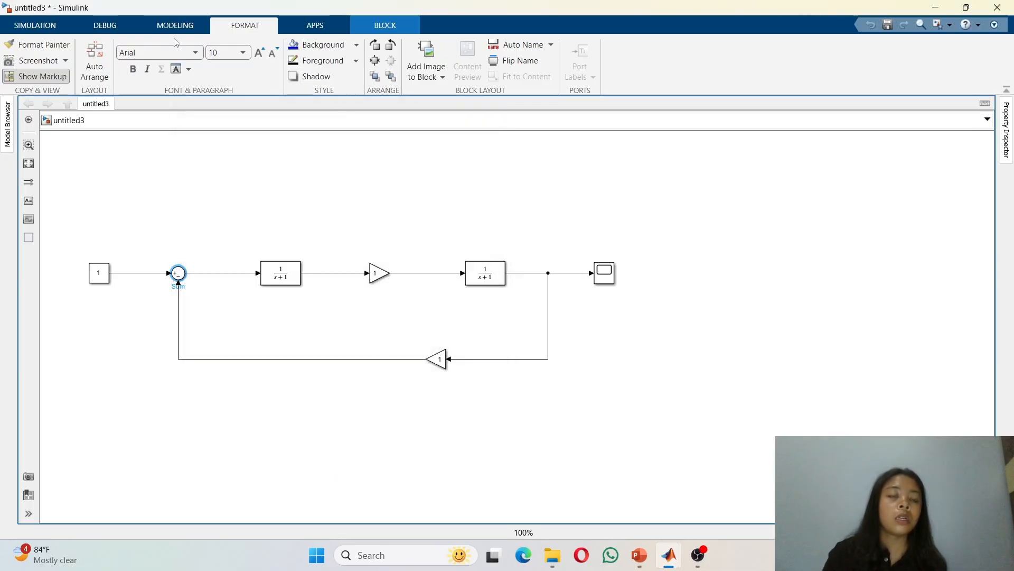
Step: Run the simulation, view the Scope response, and select each block along the forward path to review it
left_click(60, 24)
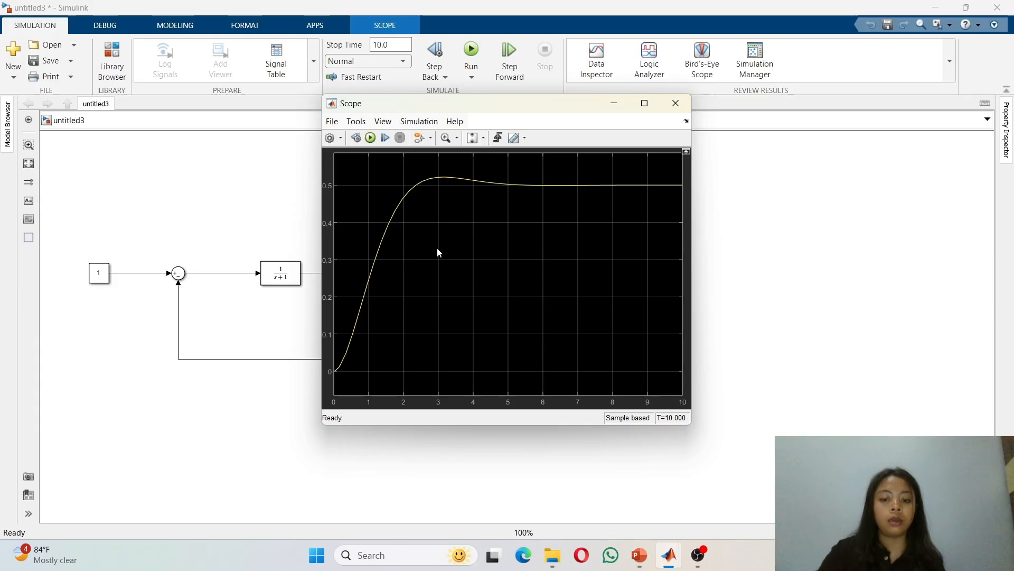
left_click(107, 274)
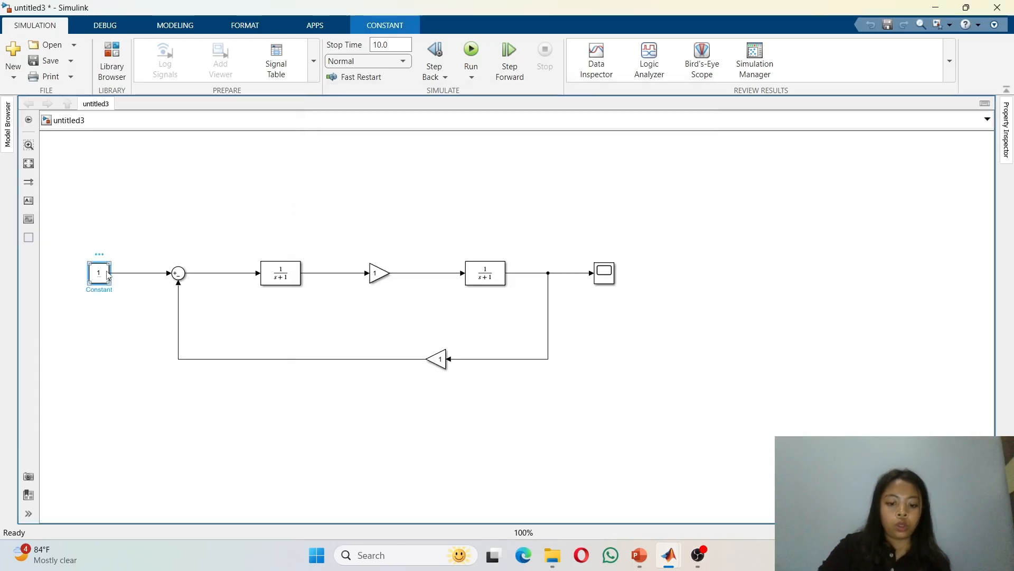
left_click(179, 273)
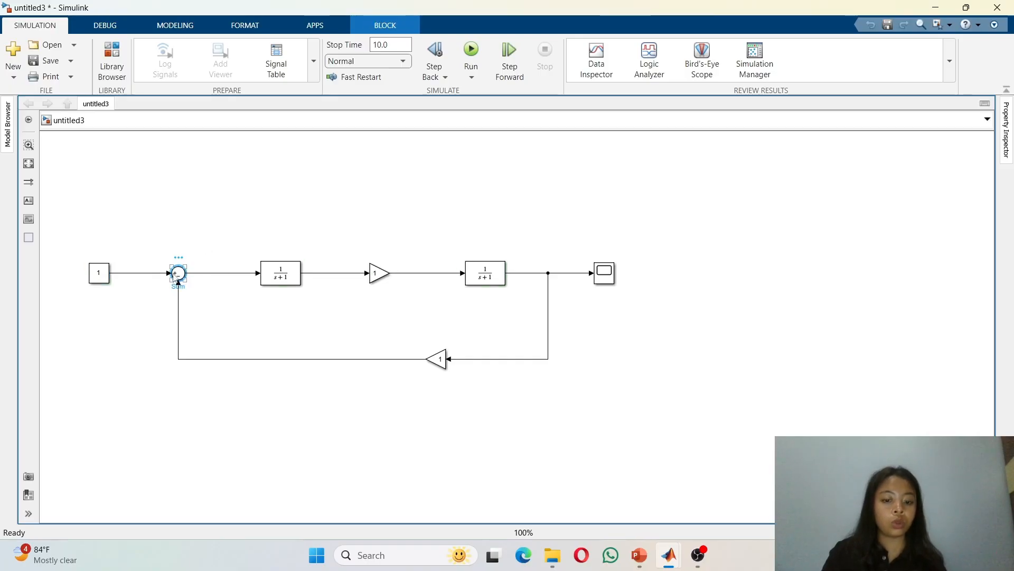
left_click(287, 274)
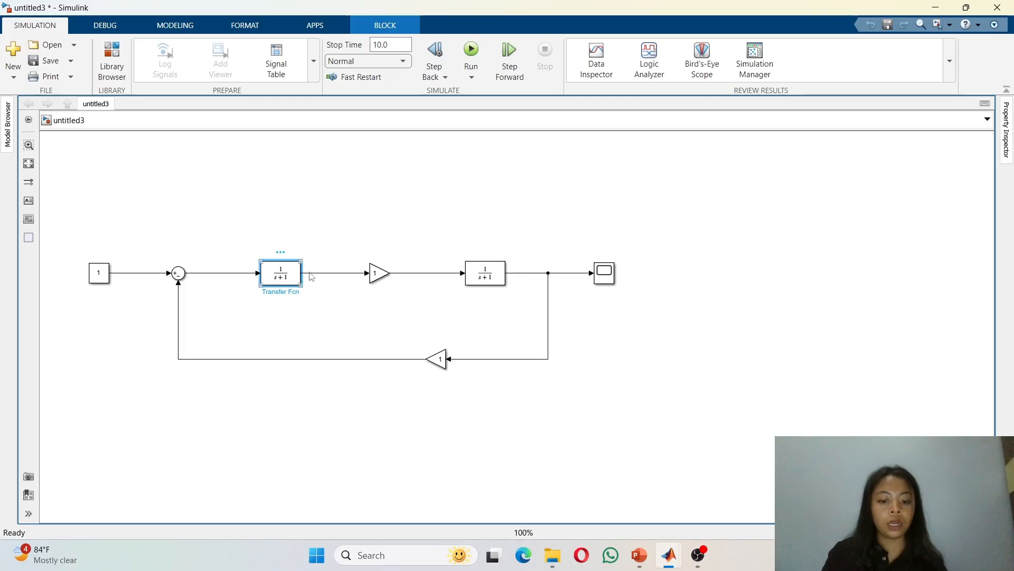
left_click(385, 290)
left_click(375, 273)
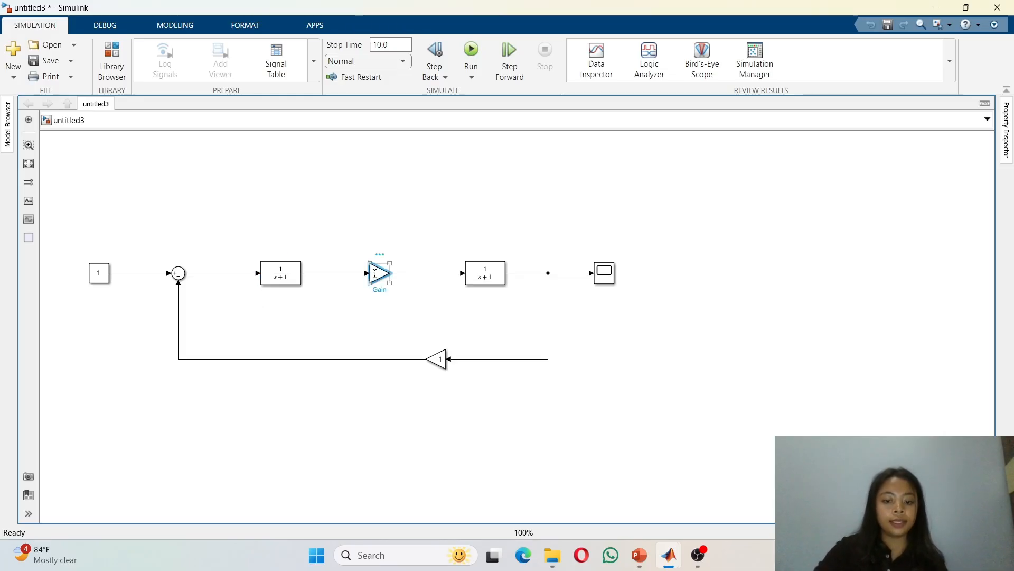